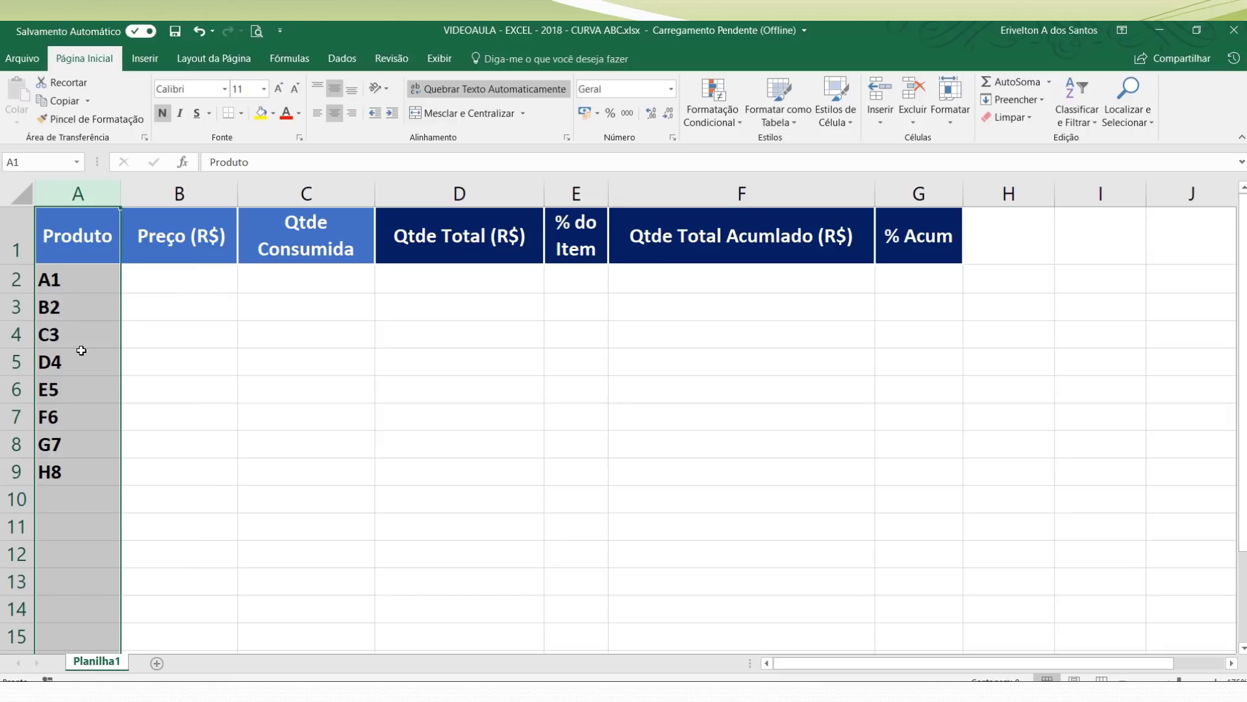
{"action": "left_click", "coordinate": [197, 198]}
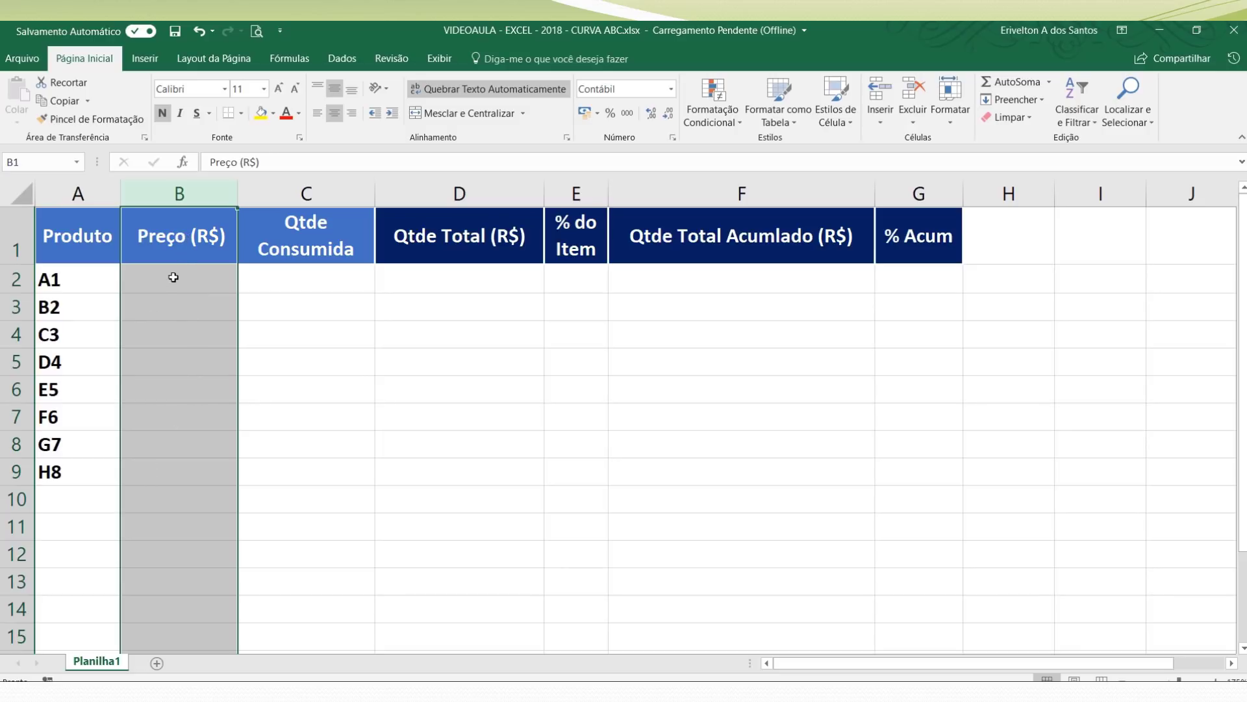
{"action": "left_click", "coordinate": [291, 198]}
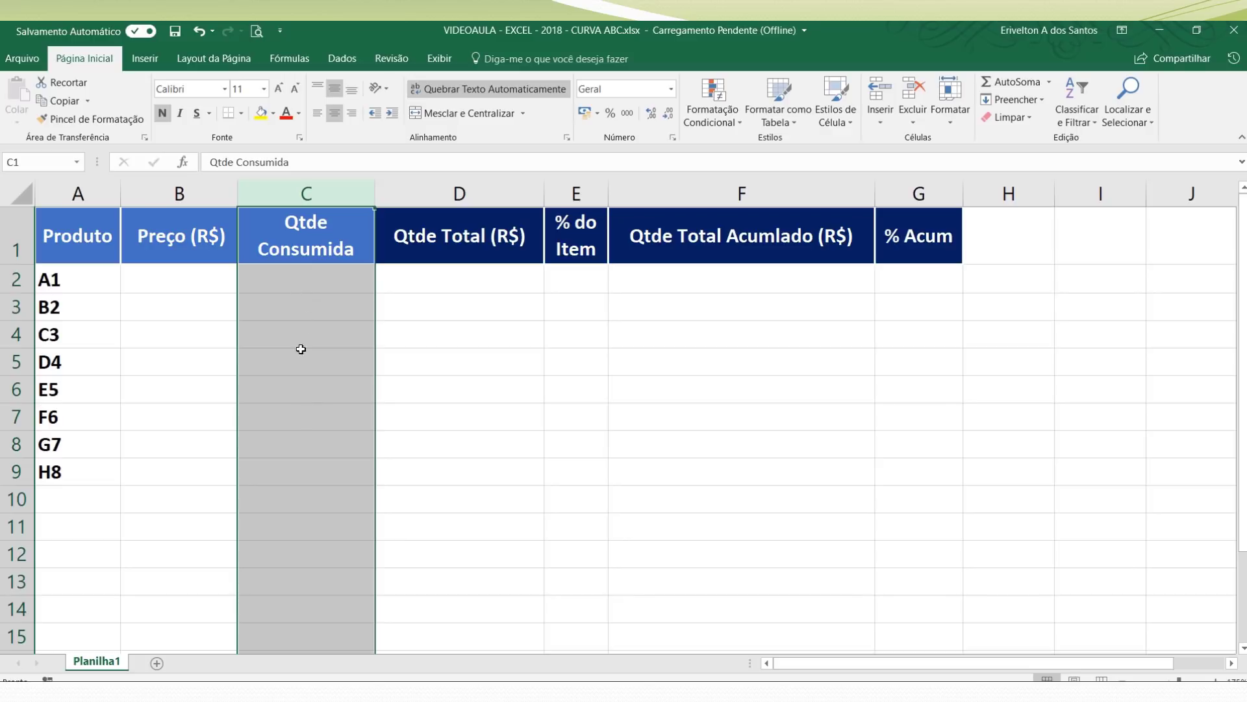
{"action": "left_click", "coordinate": [301, 317]}
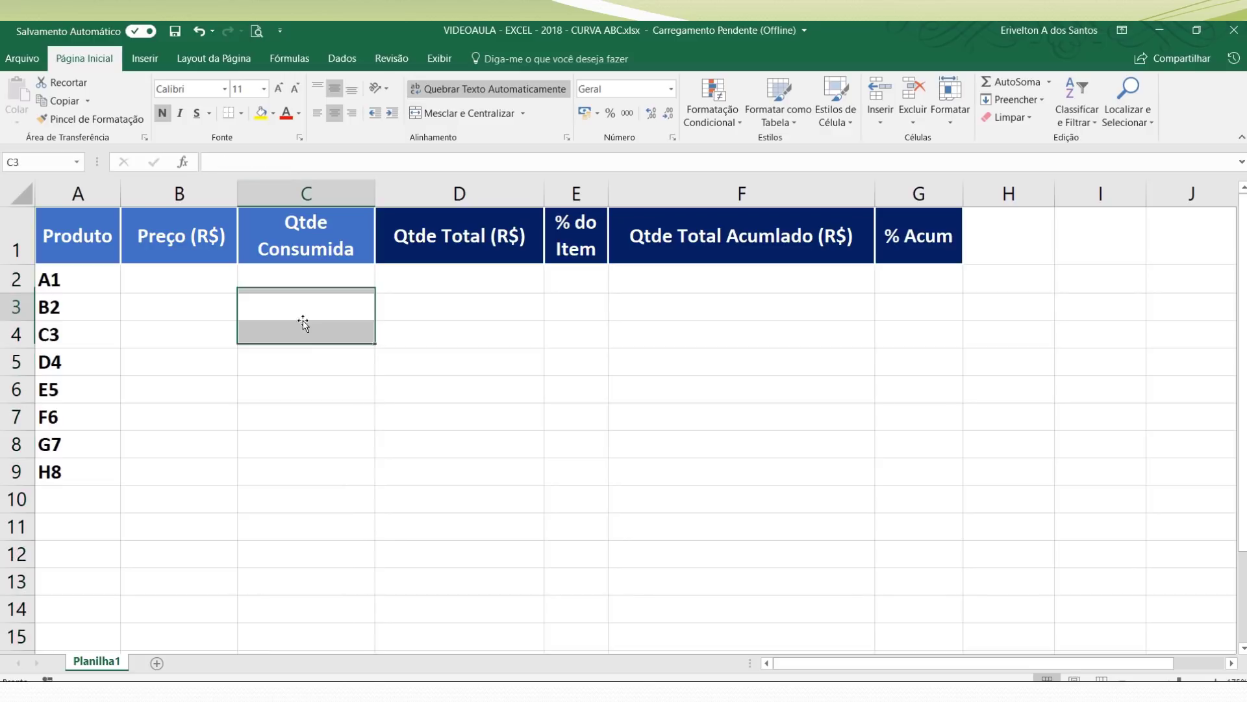
Step: Enter =ALEATÓRIOENTRE(1;20) in cell B2 to generate a random price for product A1
{"action": "left_click", "coordinate": [204, 277]}
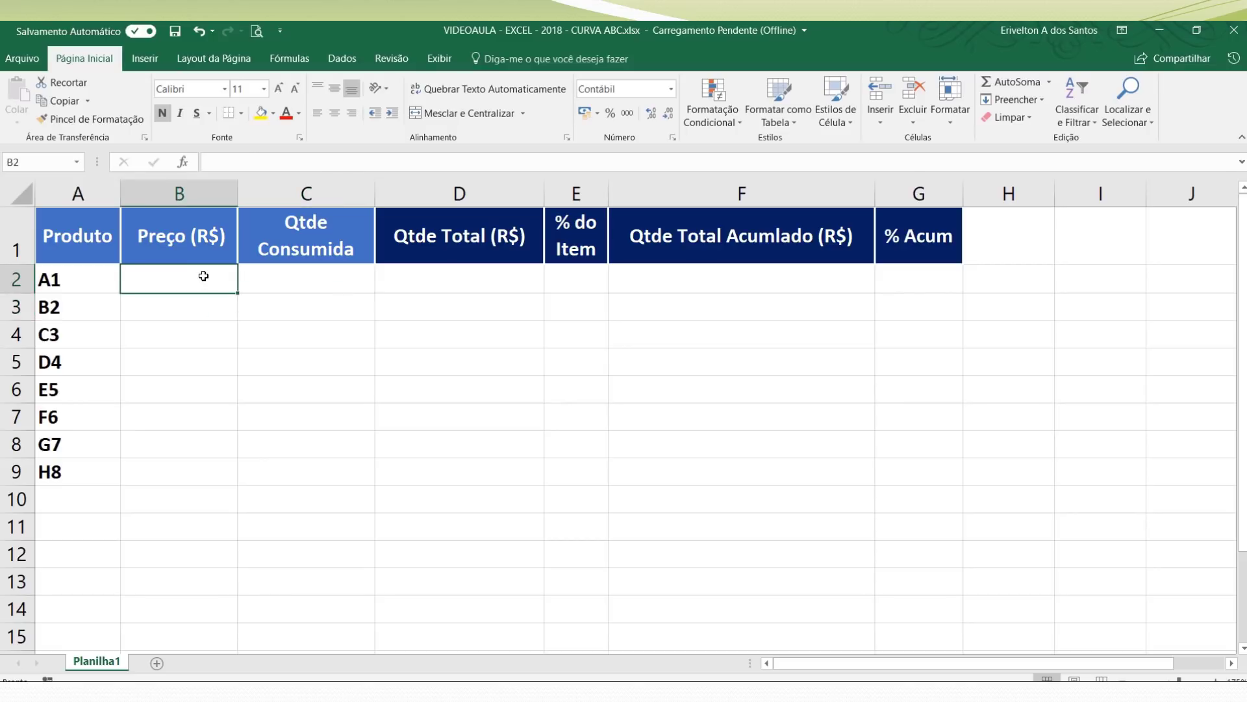
{"action": "type", "text": "=ALE"}
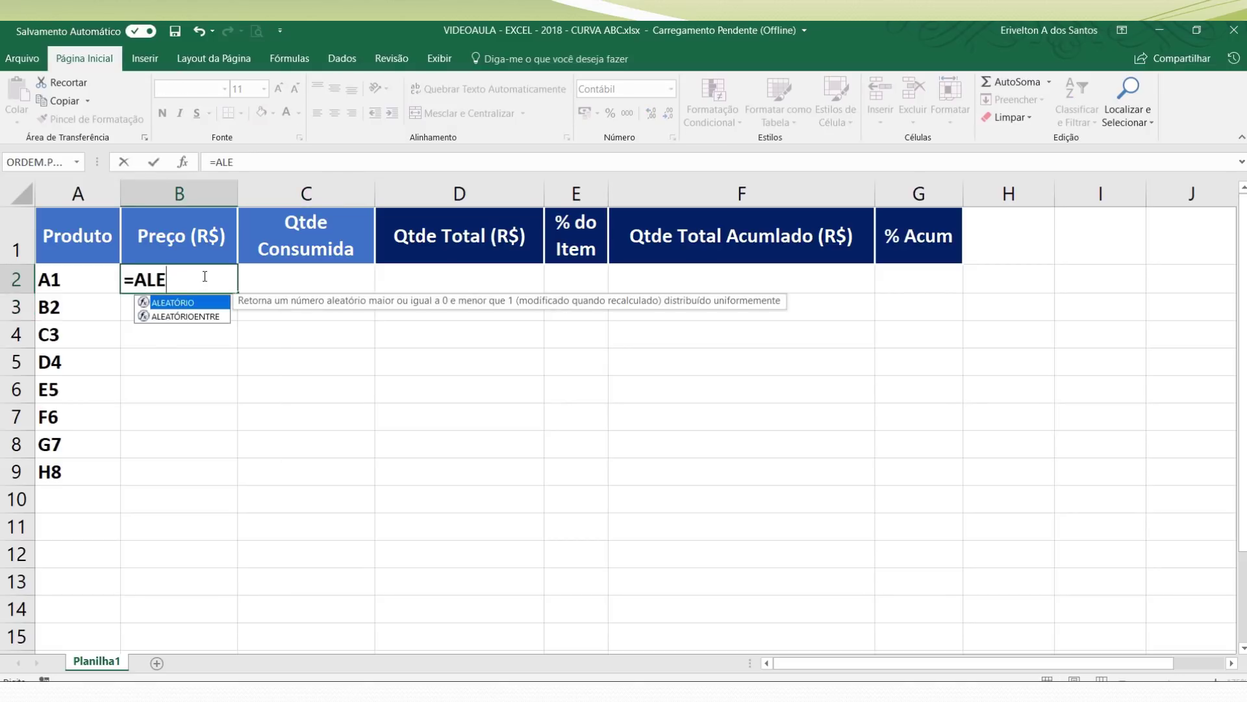
{"action": "double_click", "coordinate": [192, 317]}
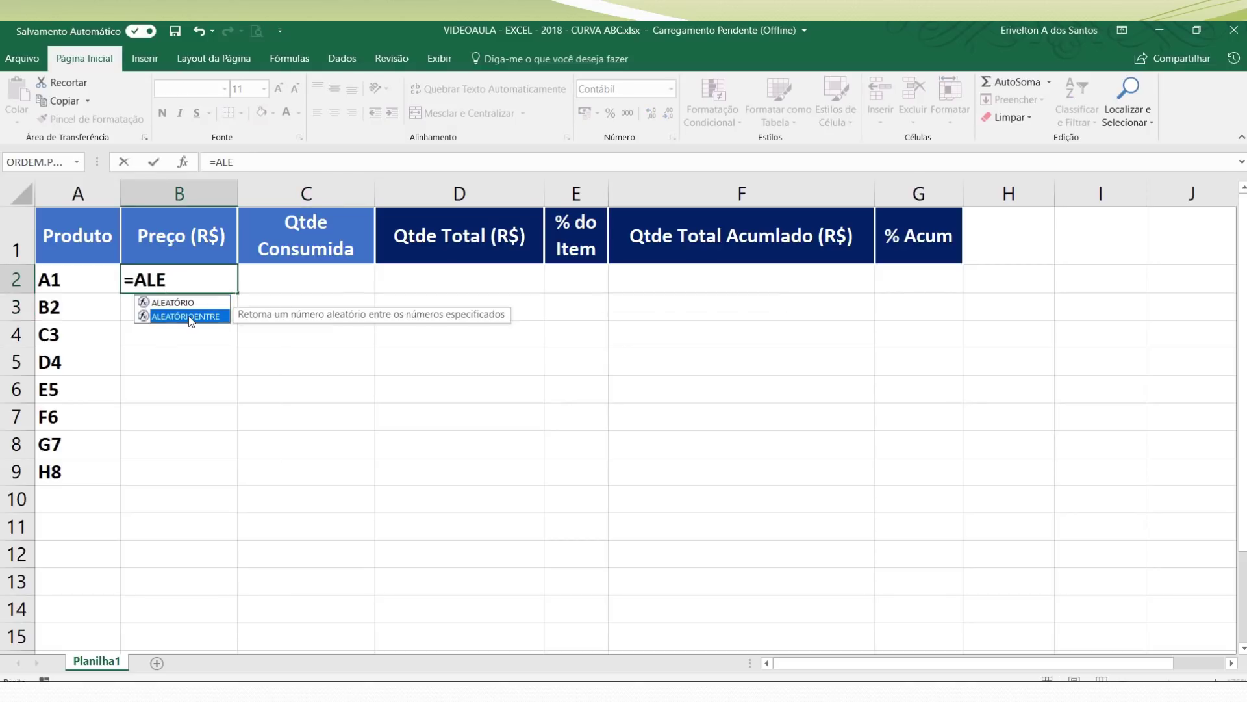
{"action": "type", "text": "1;"}
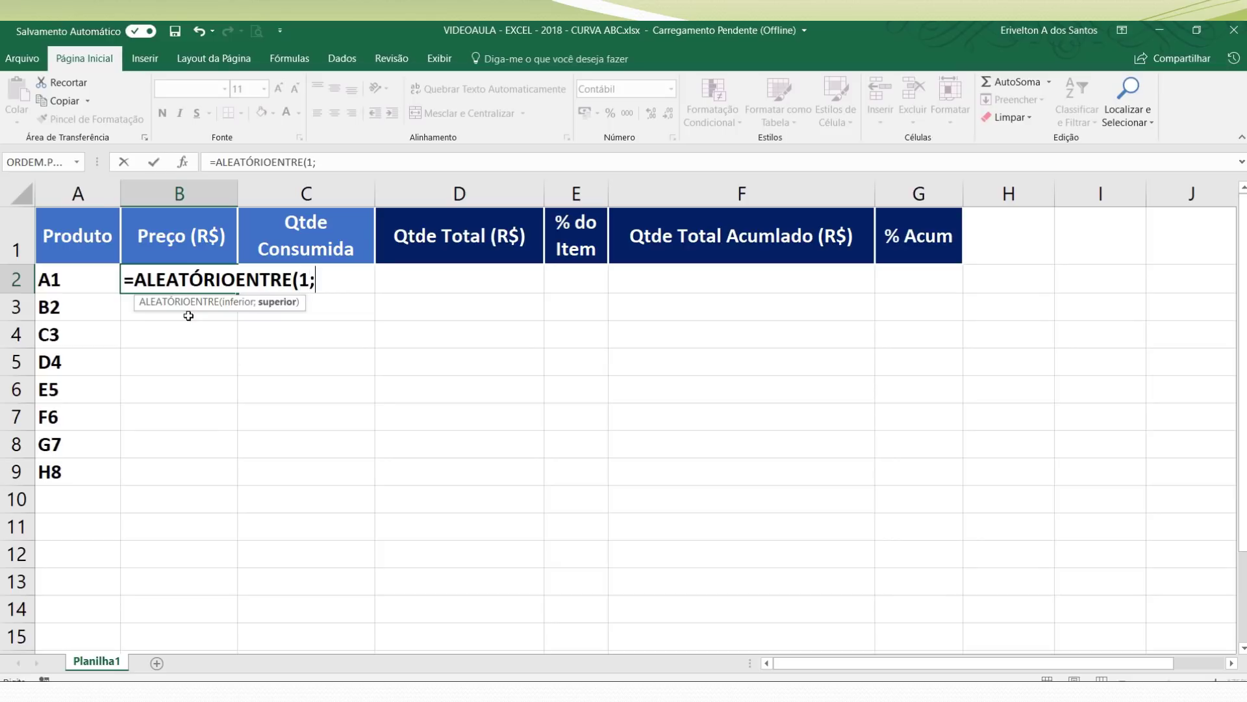
{"action": "type", "text": "20"}
{"action": "key", "text": "Return"}
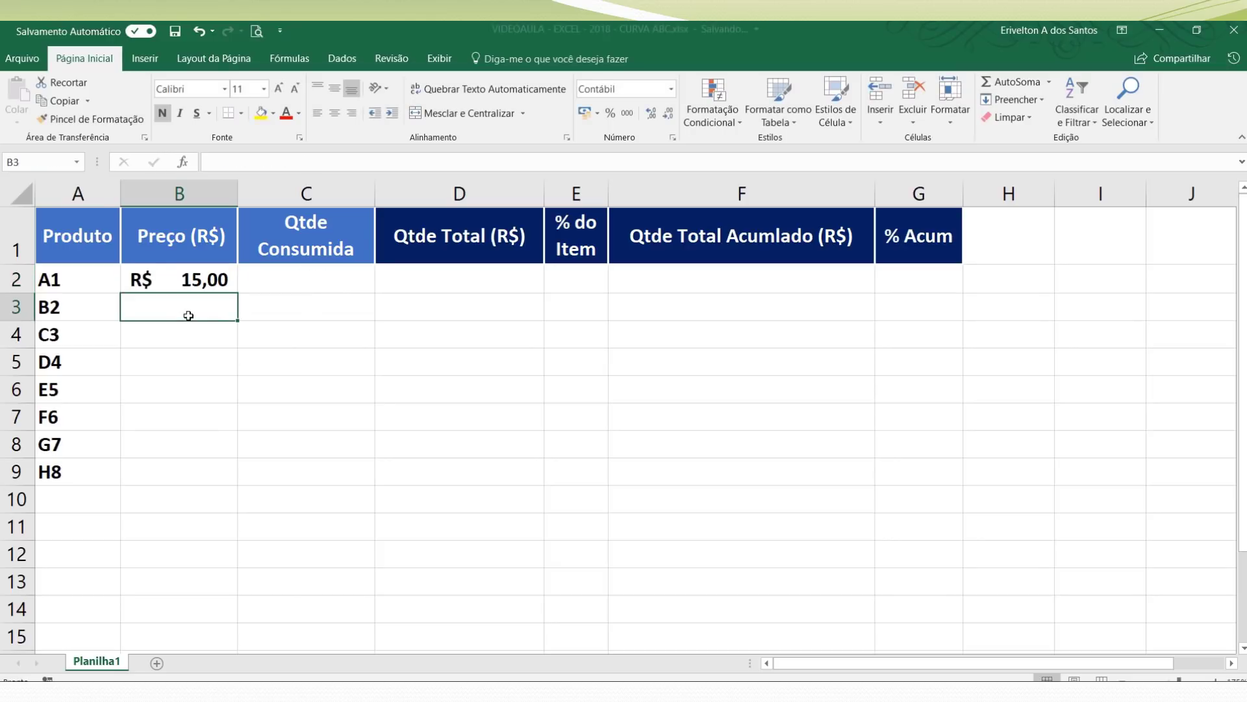
Step: Enter =ALEATÓRIOENTRE(1;10000) in cell C2 to generate a random consumed quantity
{"action": "left_click", "coordinate": [291, 278]}
{"action": "type", "text": "="}
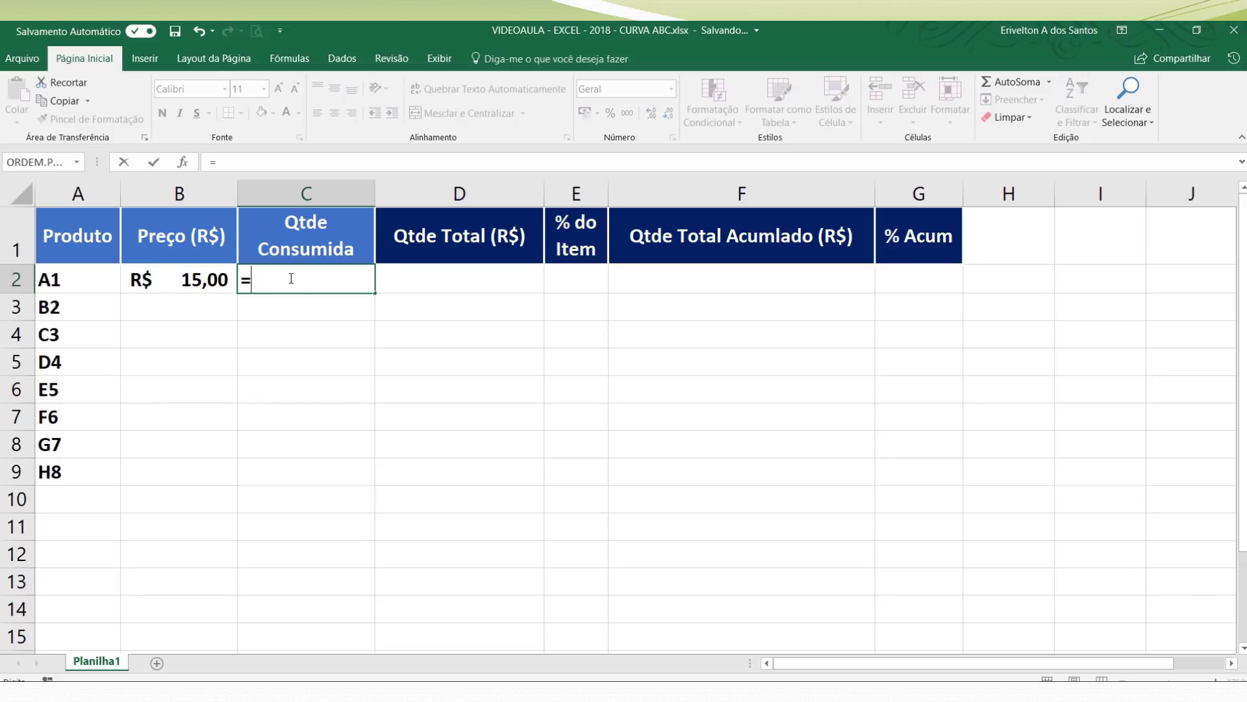
{"action": "type", "text": "ALE"}
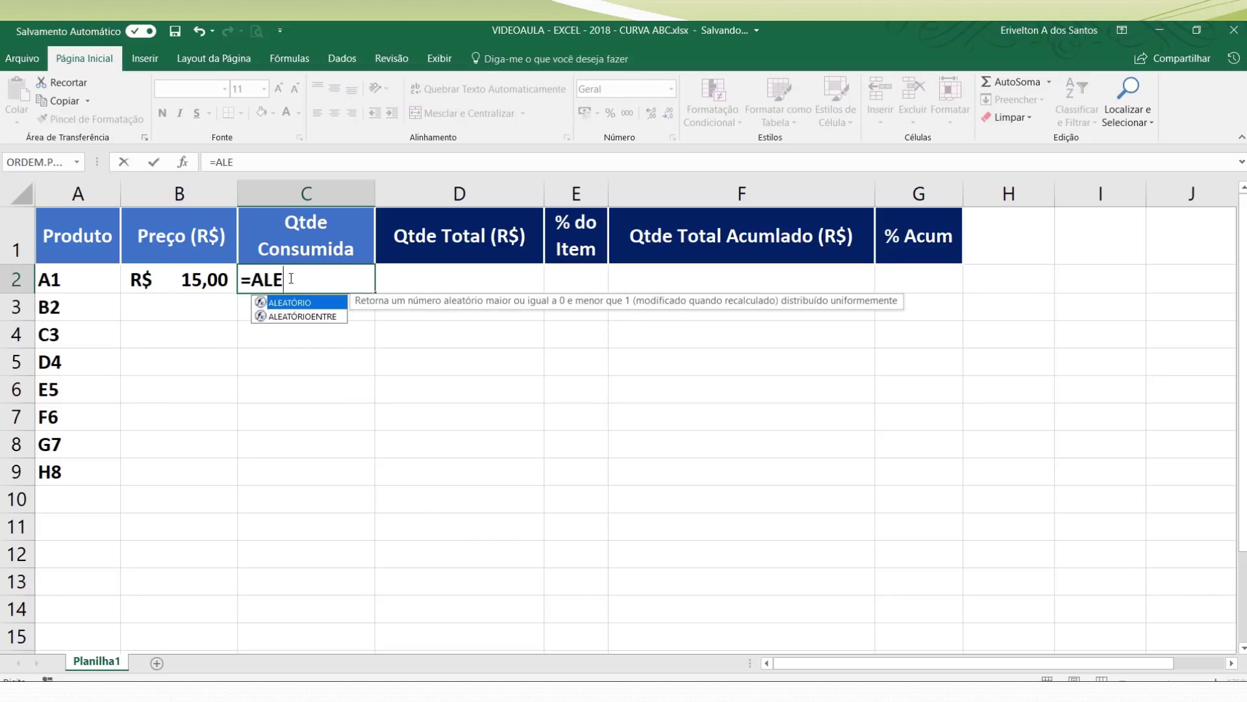
{"action": "left_click", "coordinate": [303, 316]}
{"action": "double_click", "coordinate": [313, 316]}
{"action": "type", "text": "1"}
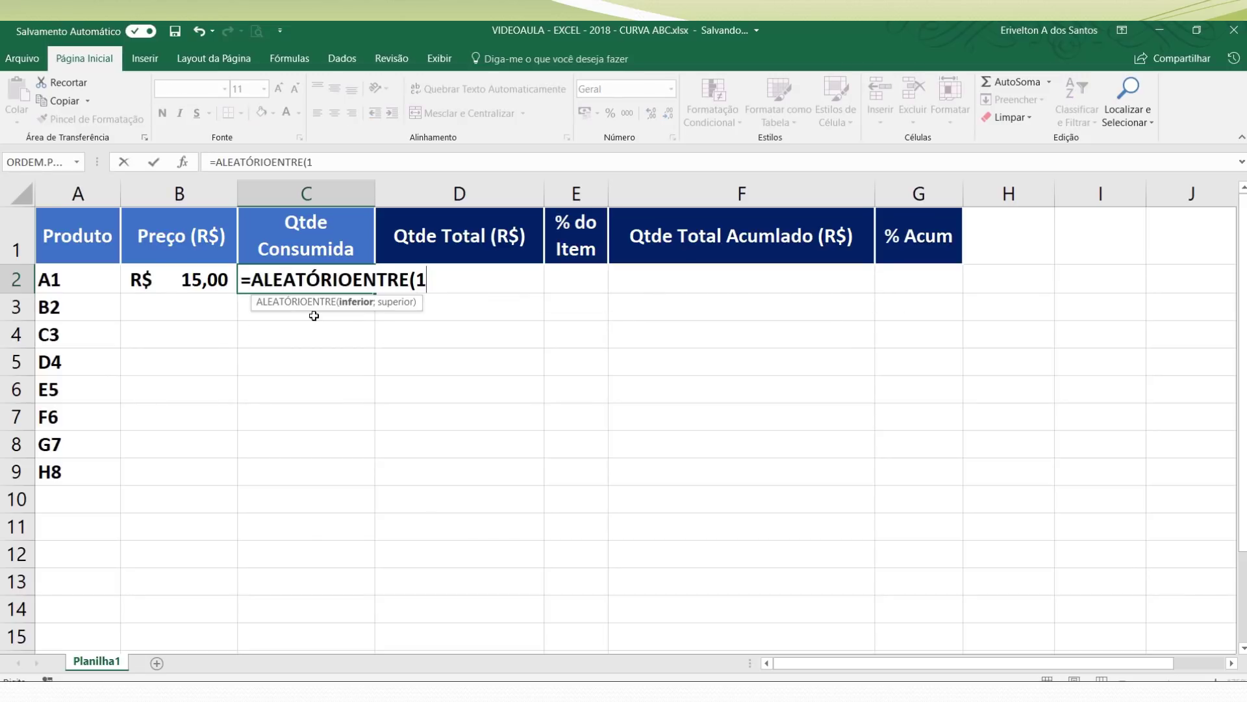
{"action": "type", "text": ";10000"}
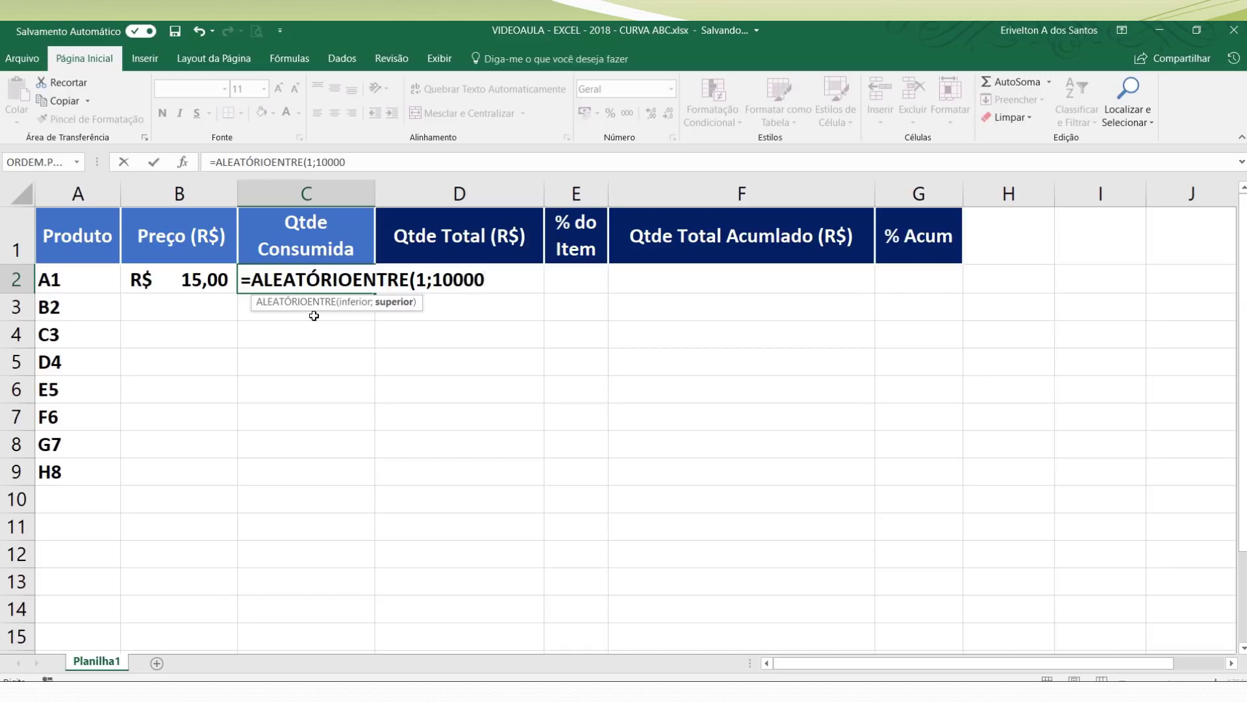
{"action": "key", "text": "Return"}
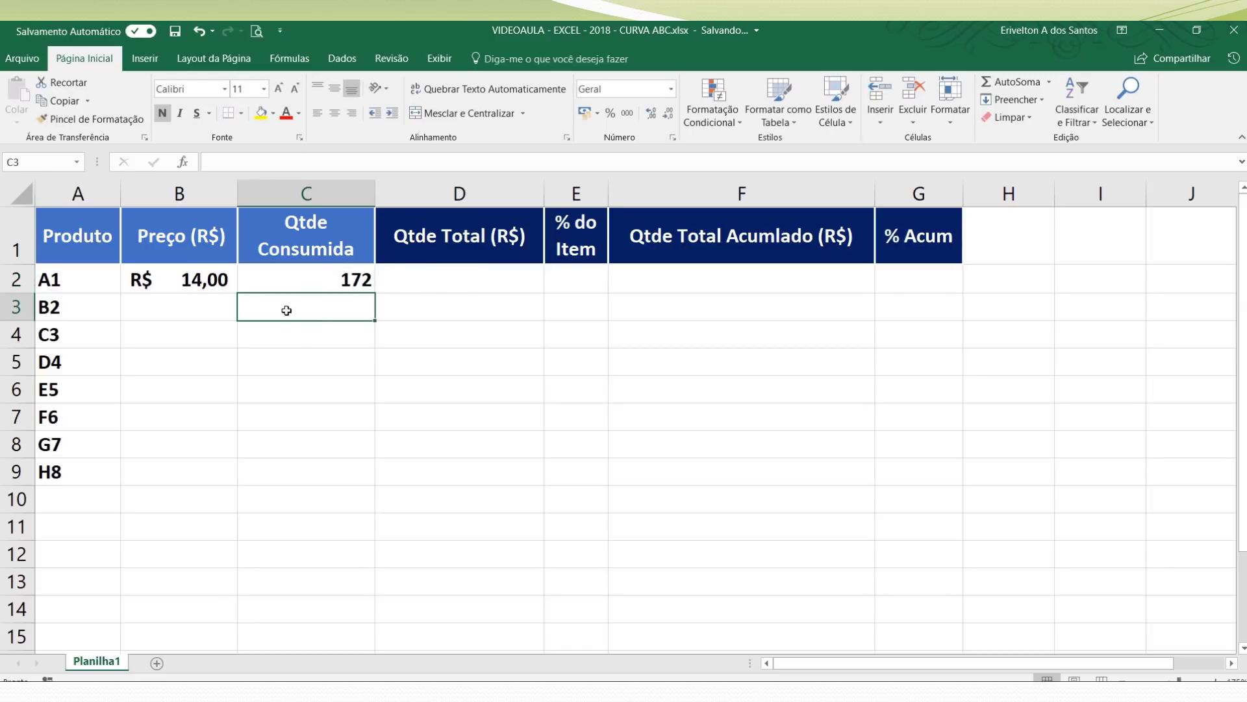
Step: Fill the price and quantity formulas in B2:C2 down to row 9 for all products
{"action": "left_click_drag", "start_coordinate": [214, 281], "coordinate": [279, 281]}
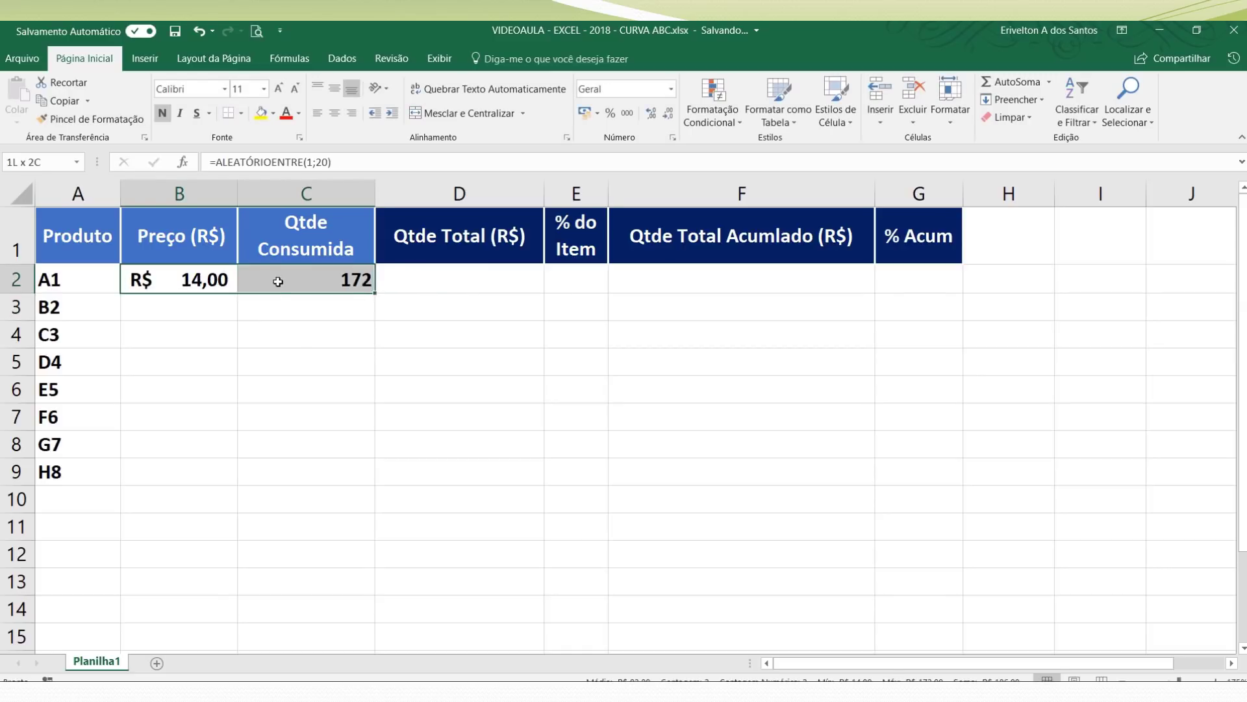
{"action": "double_click", "coordinate": [377, 293]}
{"action": "left_click", "coordinate": [310, 343]}
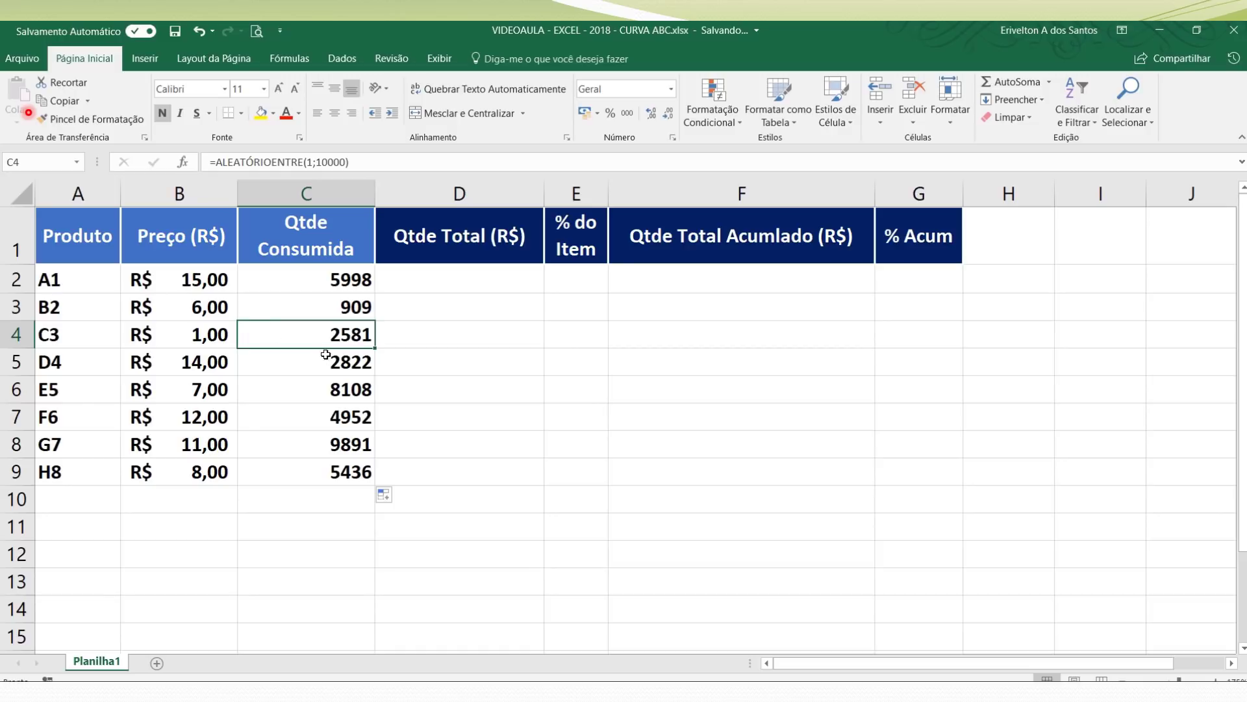
Step: Inspect the random-number formula behind the first Qtde Consumida value in C2
{"action": "left_click_drag", "start_coordinate": [217, 284], "coordinate": [290, 423]}
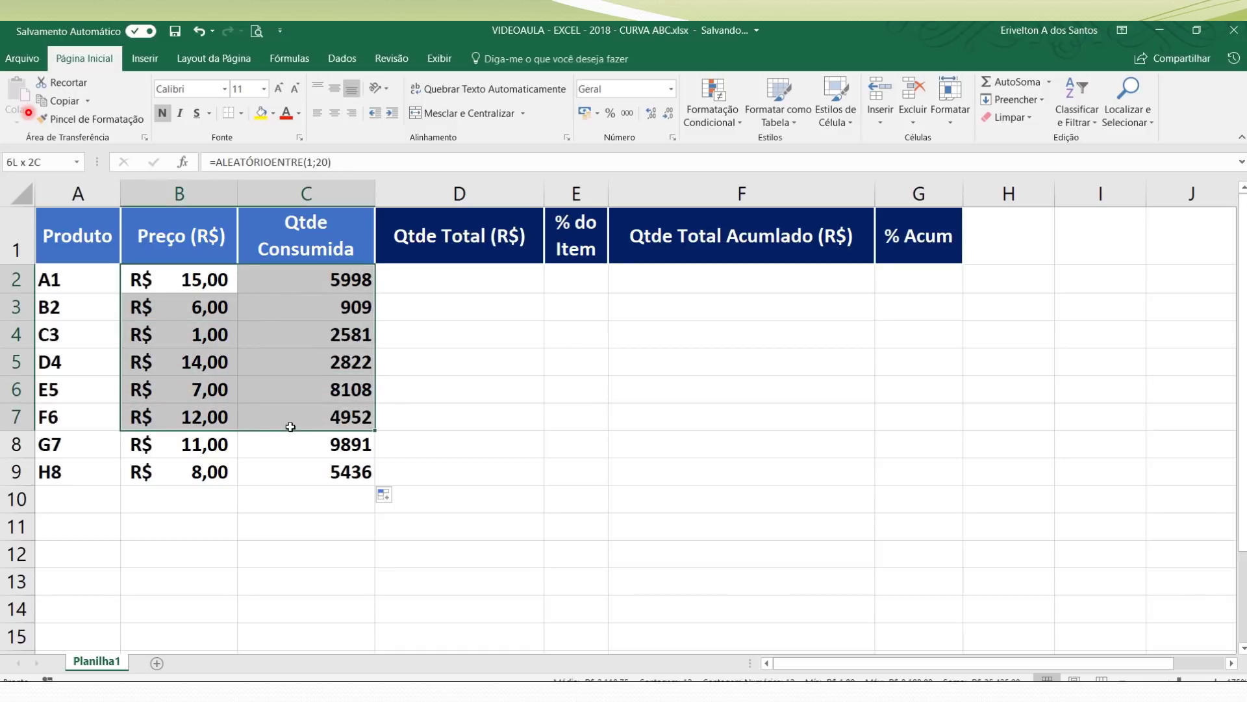
{"action": "left_click", "coordinate": [273, 273]}
{"action": "left_click", "coordinate": [268, 162]}
{"action": "double_click", "coordinate": [268, 162]}
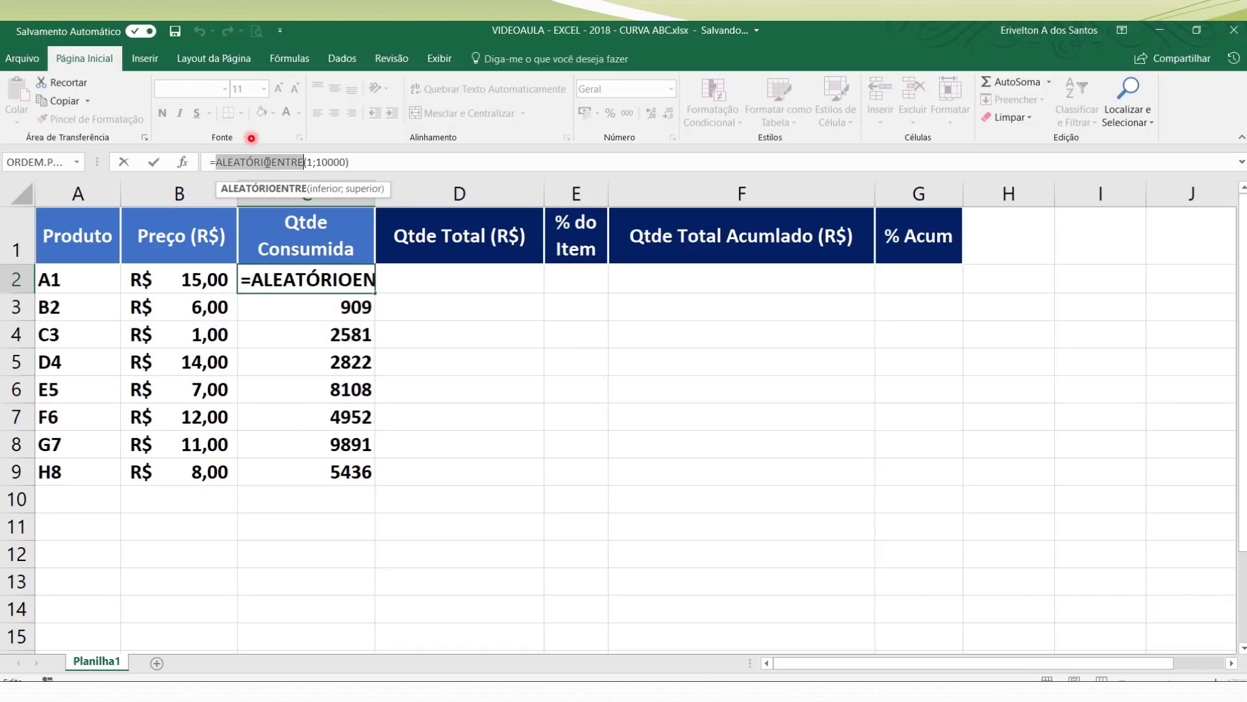
{"action": "left_click", "coordinate": [271, 328]}
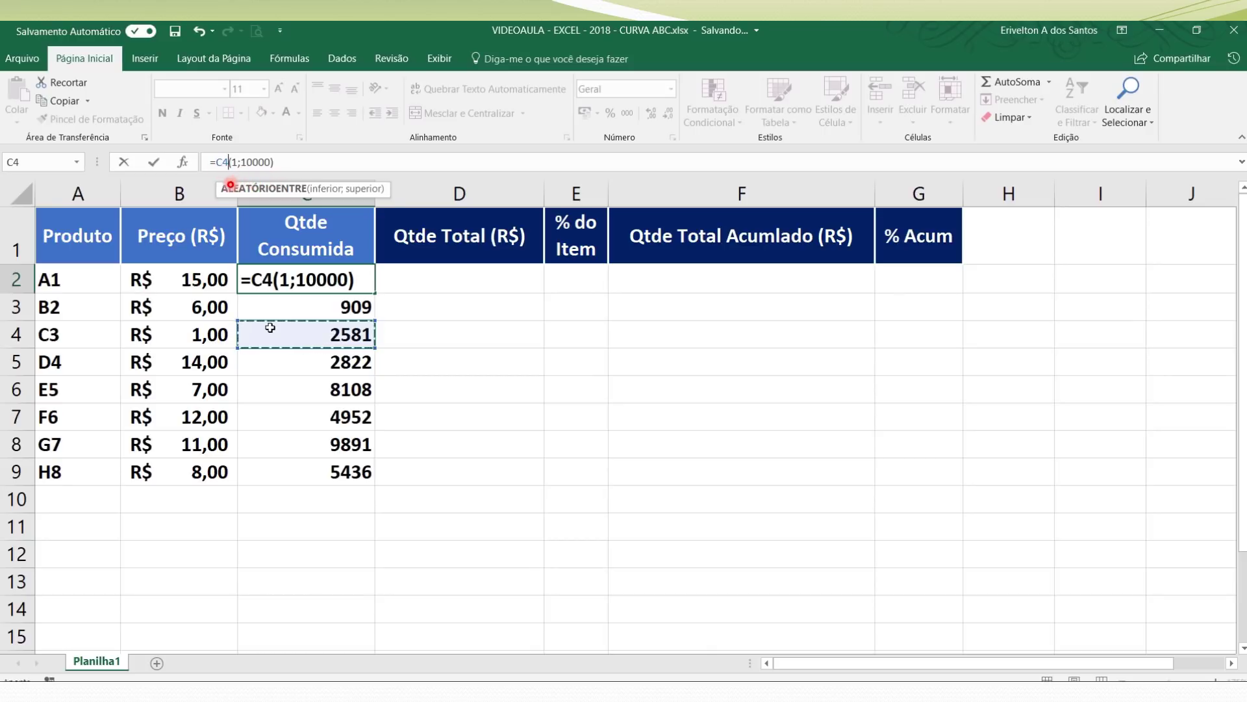
{"action": "key", "text": "Escape"}
{"action": "left_click", "coordinate": [278, 356]}
Step: Replace the formulas in B2:C9 with static values by copying the range and pasting values only over it
{"action": "left_click_drag", "start_coordinate": [220, 275], "coordinate": [289, 471]}
{"action": "key", "text": "ctrl+c"}
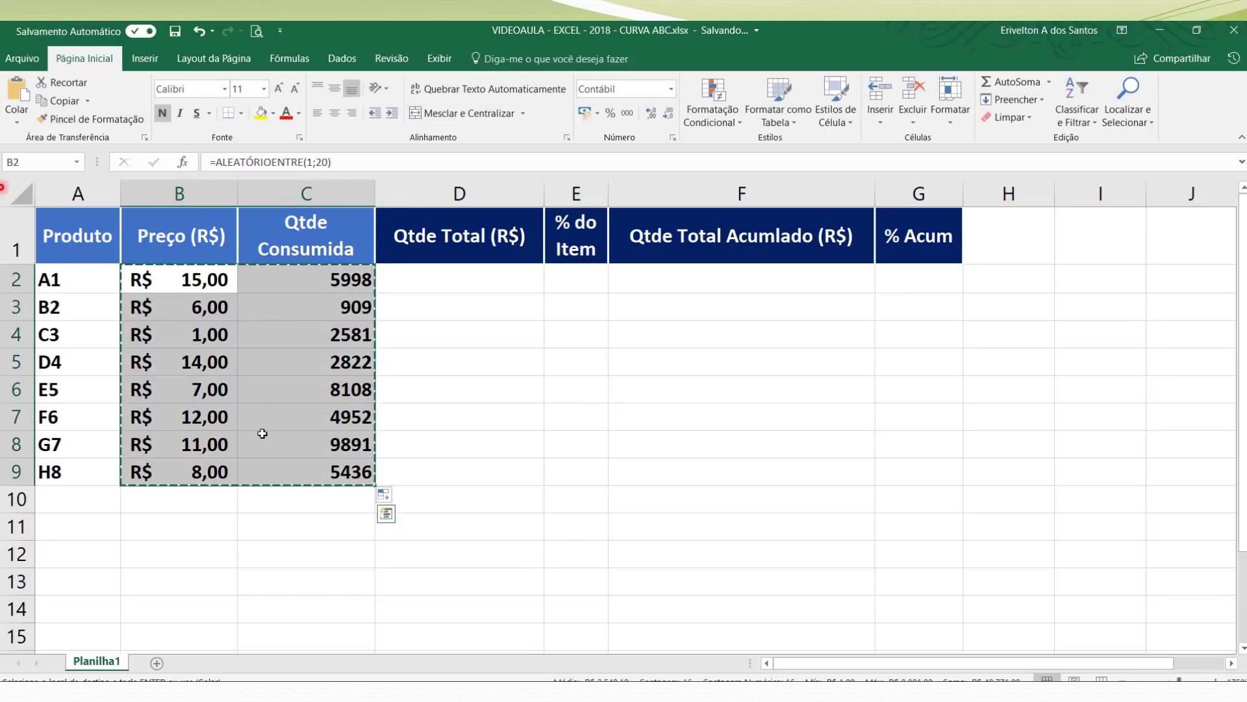
{"action": "left_click", "coordinate": [28, 123]}
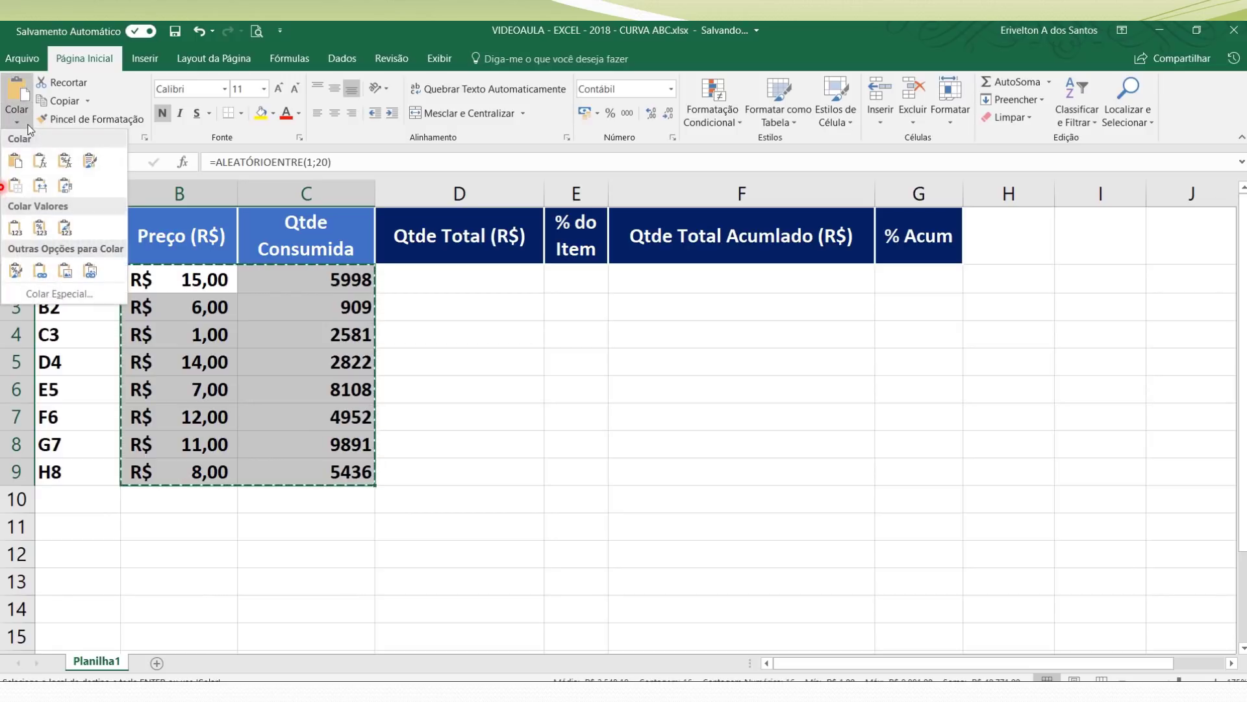
{"action": "left_click", "coordinate": [15, 227]}
{"action": "left_click", "coordinate": [257, 342]}
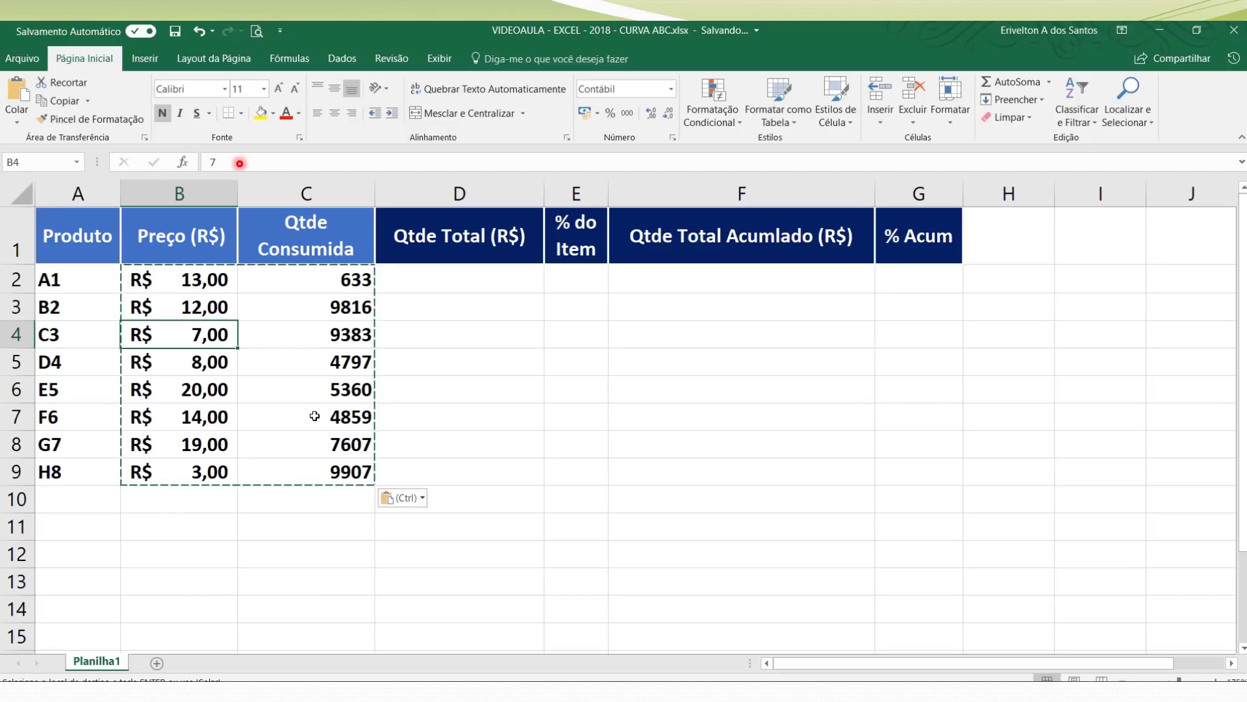
{"action": "key", "text": "Escape"}
Step: Inspect the contents of price cells B2 and B3 for formulas or fixed values
{"action": "left_click", "coordinate": [196, 280]}
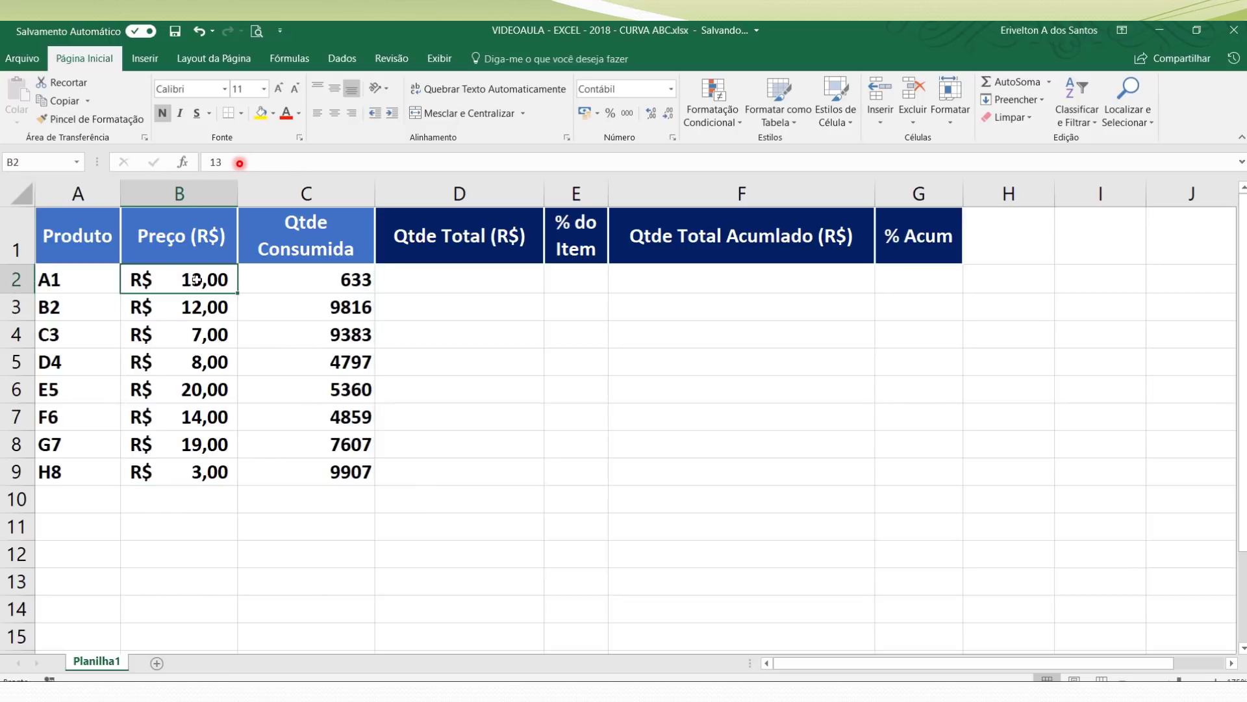
{"action": "double_click", "coordinate": [196, 280]}
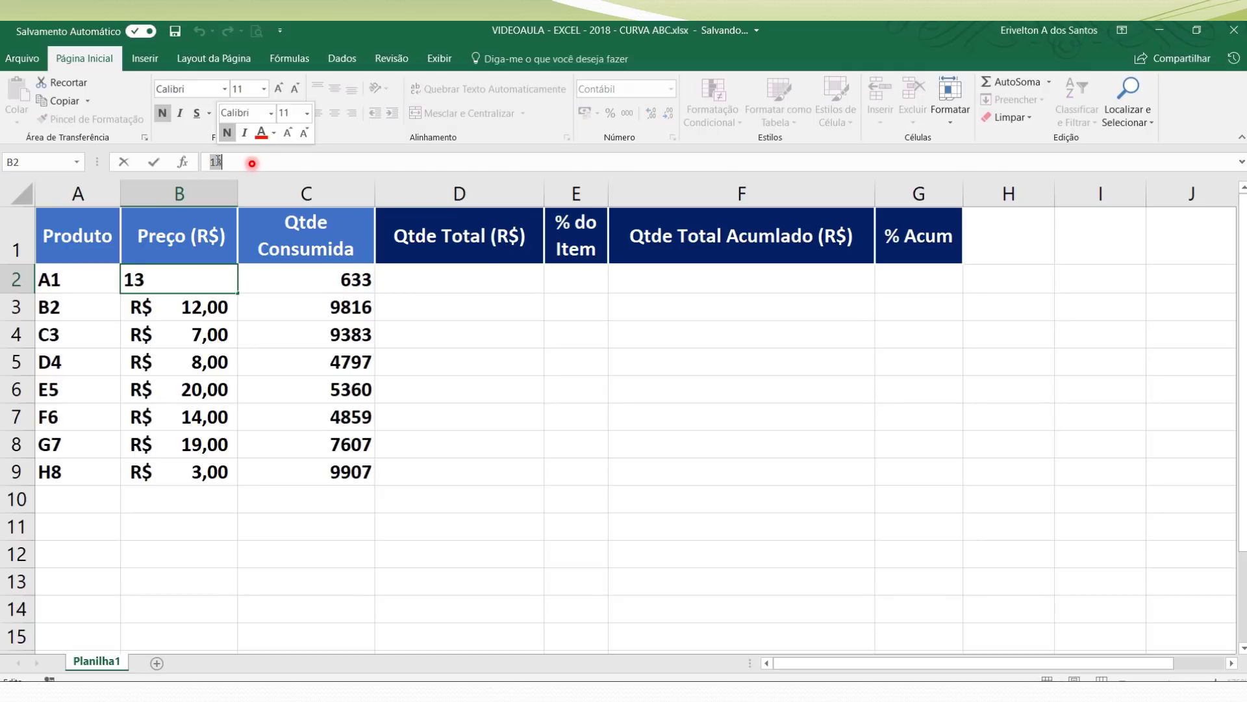
{"action": "key", "text": "Return"}
{"action": "left_click", "coordinate": [234, 164]}
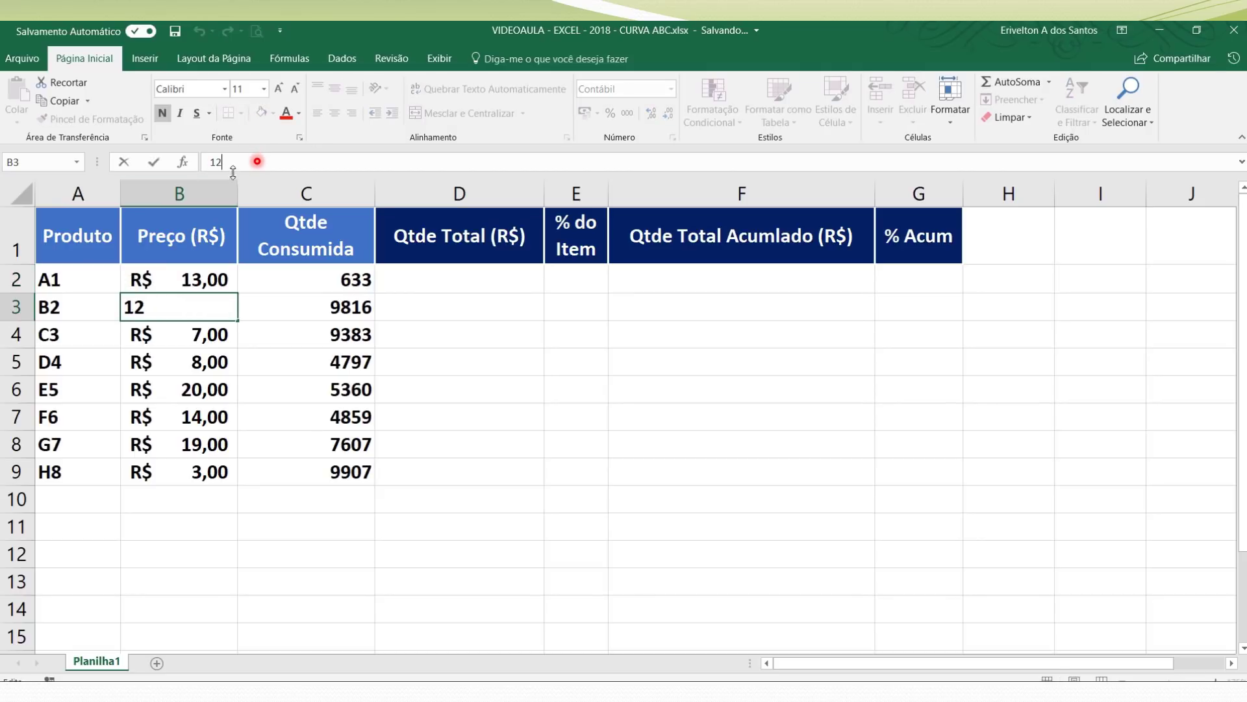
{"action": "left_click", "coordinate": [208, 330]}
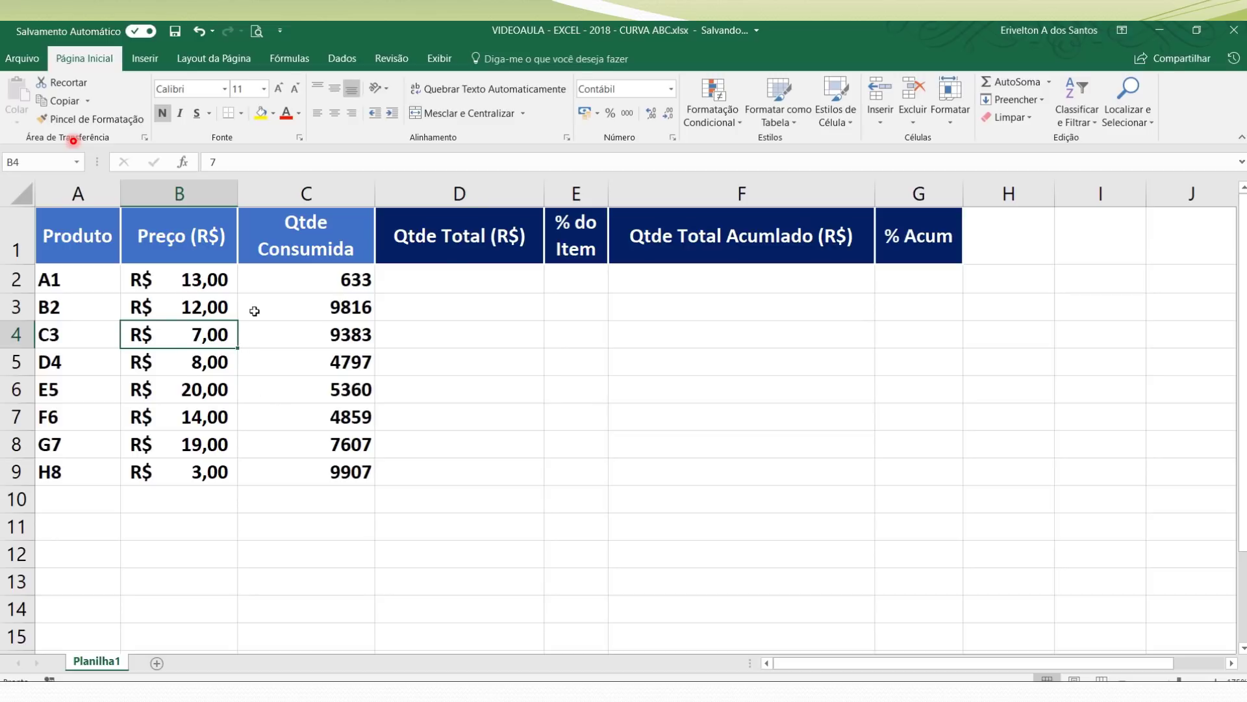
Step: Sort the product table by Qtde Consumida from largest to smallest
{"action": "left_click", "coordinate": [271, 282]}
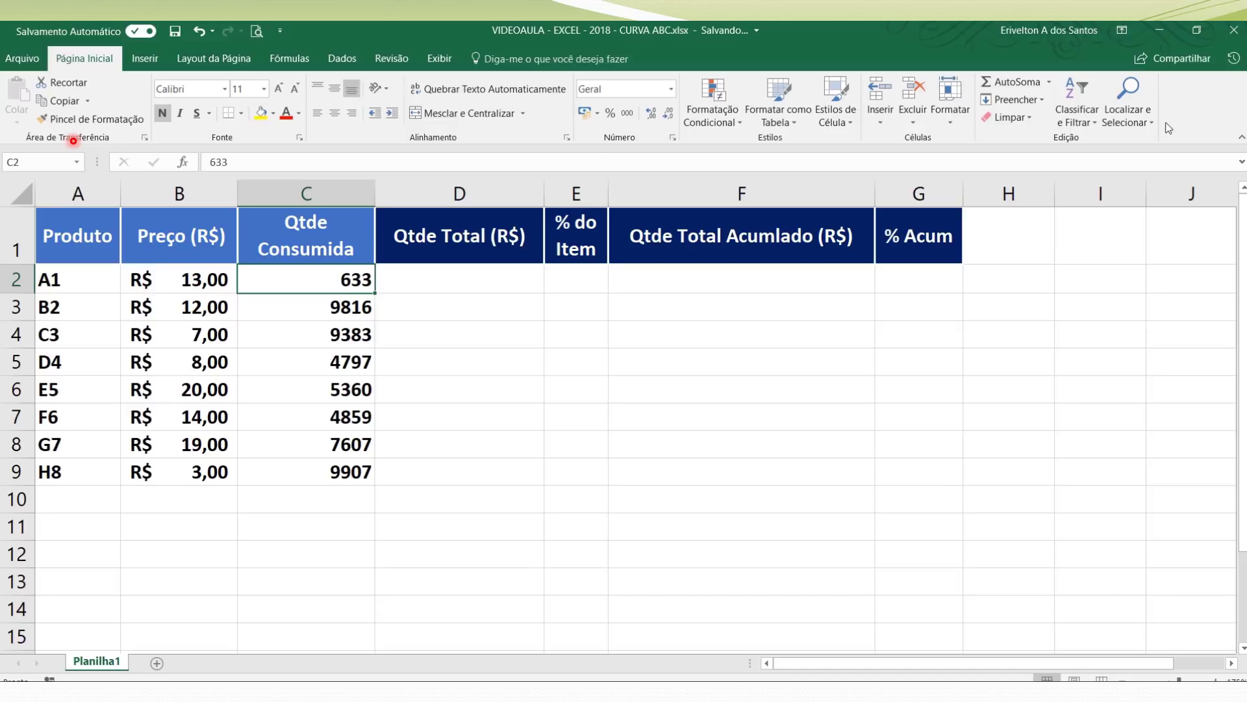
{"action": "left_click", "coordinate": [1077, 110]}
{"action": "left_click", "coordinate": [1126, 160]}
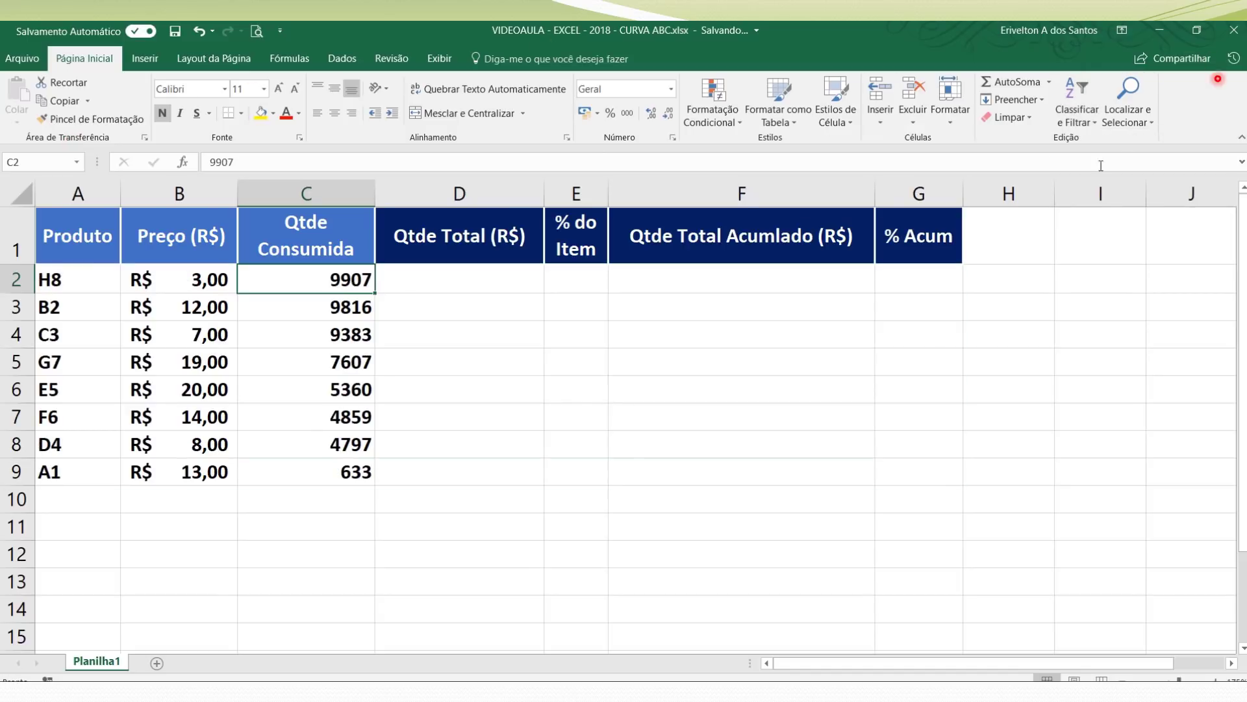
{"action": "left_click", "coordinate": [368, 356]}
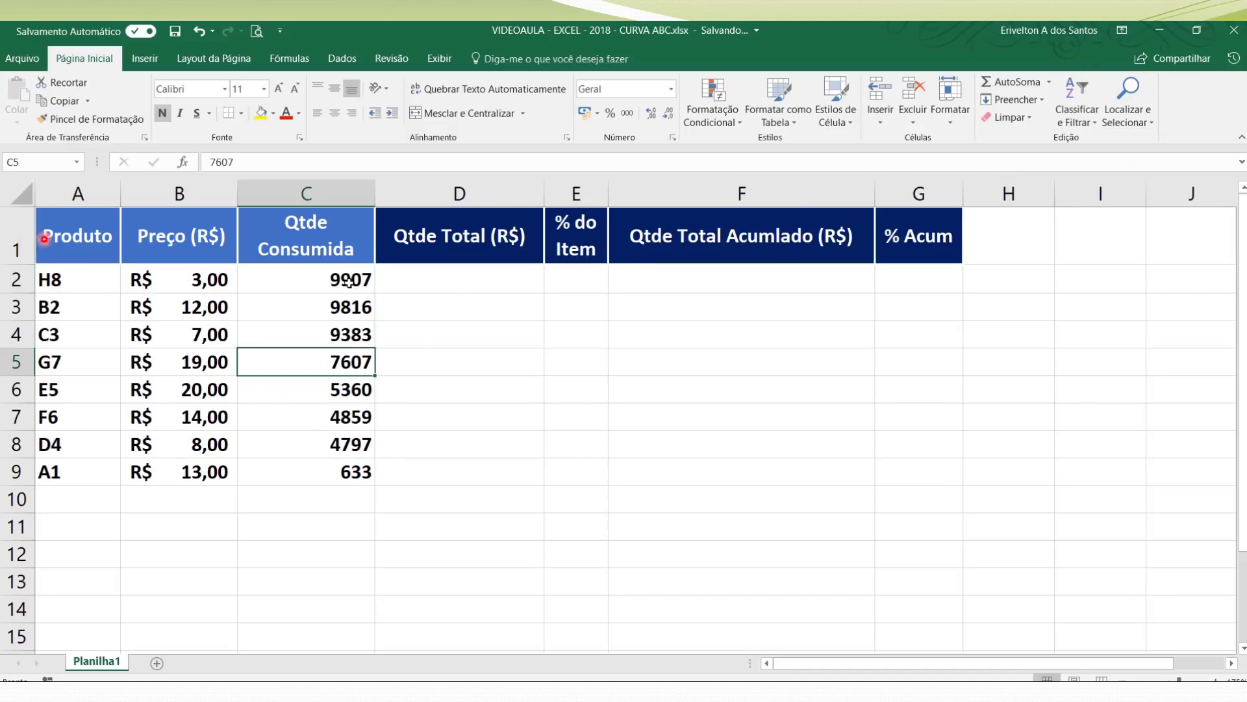
Step: Highlight product cell A2 (H8) with a yellow fill
{"action": "left_click", "coordinate": [250, 280]}
{"action": "left_click", "coordinate": [52, 280]}
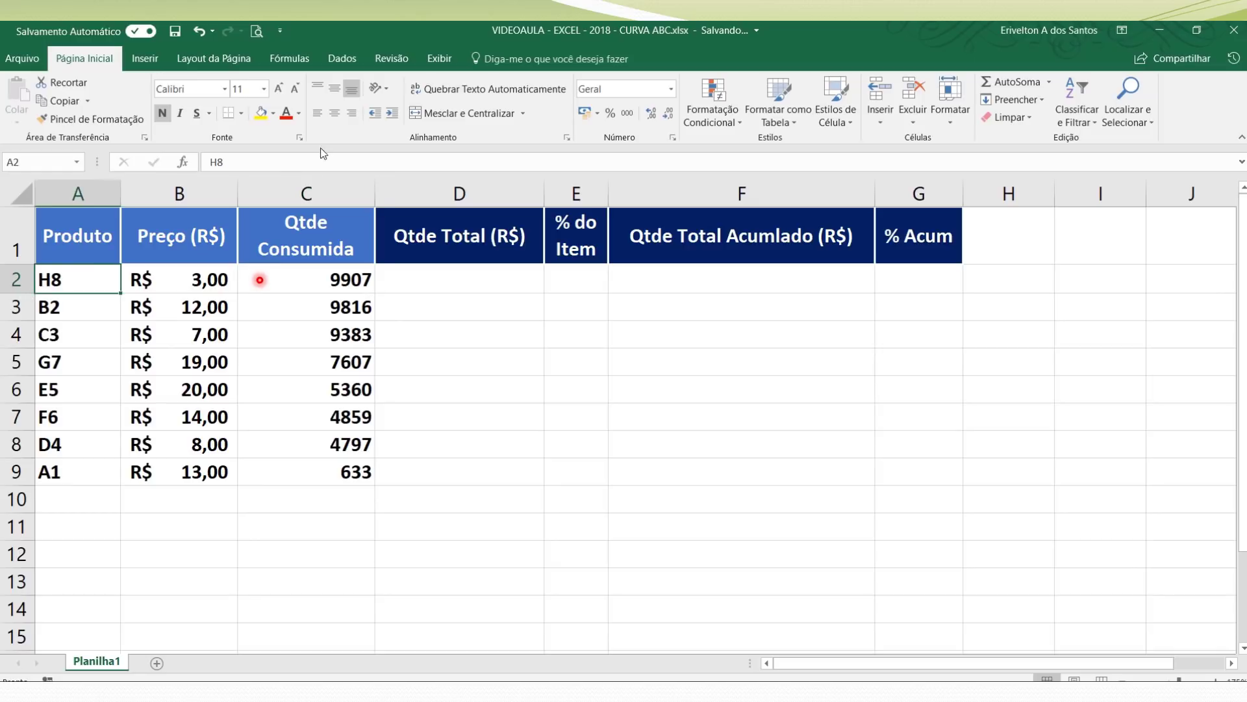
{"action": "left_click", "coordinate": [260, 113]}
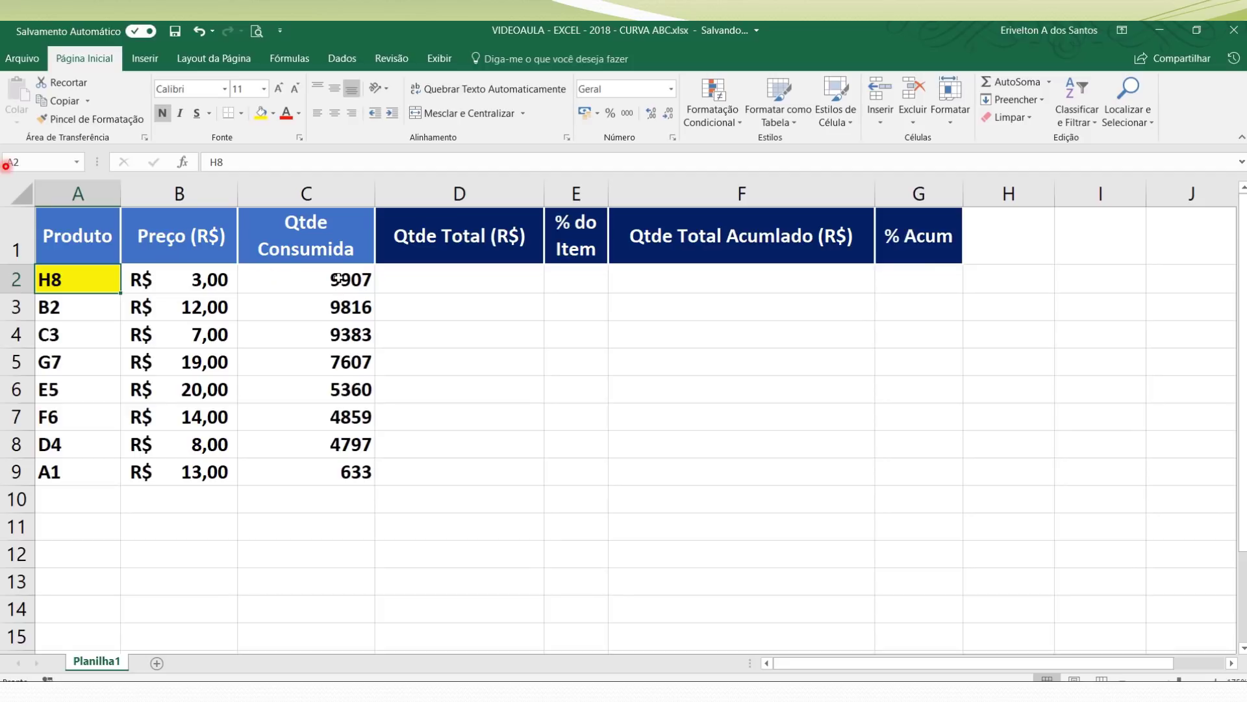
Step: Calculate Qtde Total (R$) in D2 with the formula =B2*C2 and fill it down to D9
{"action": "left_click", "coordinate": [465, 242]}
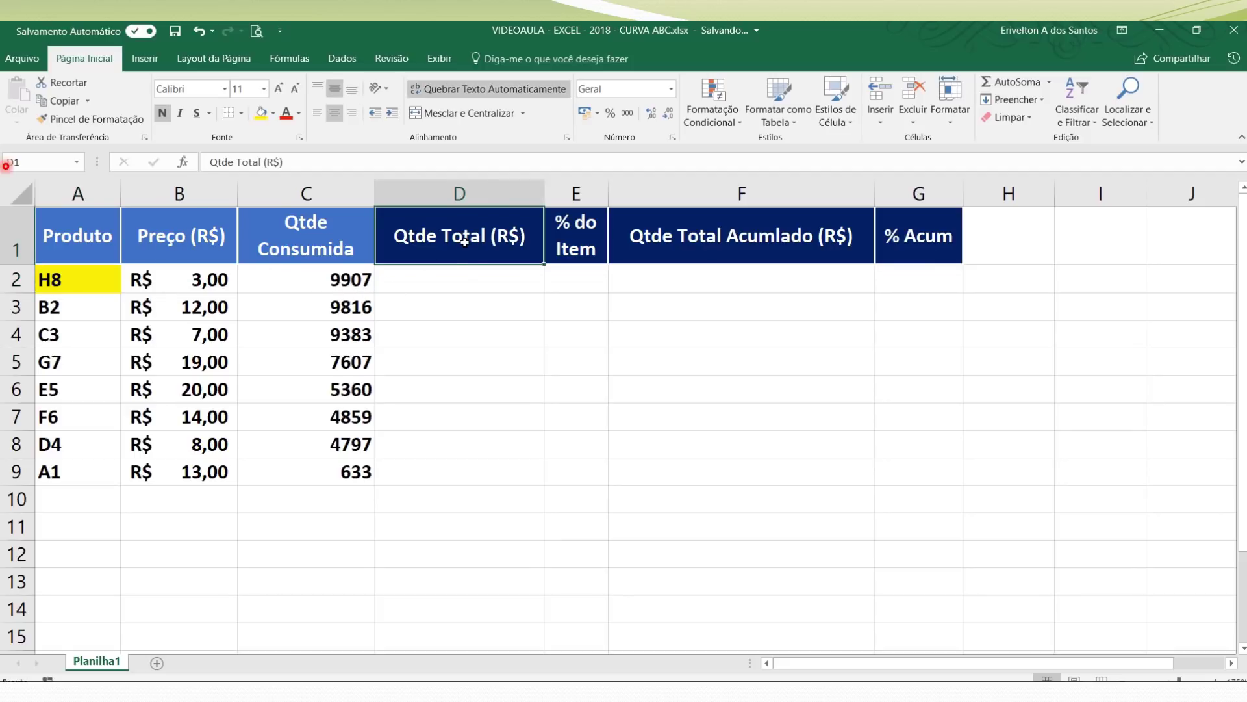
{"action": "left_click", "coordinate": [449, 280]}
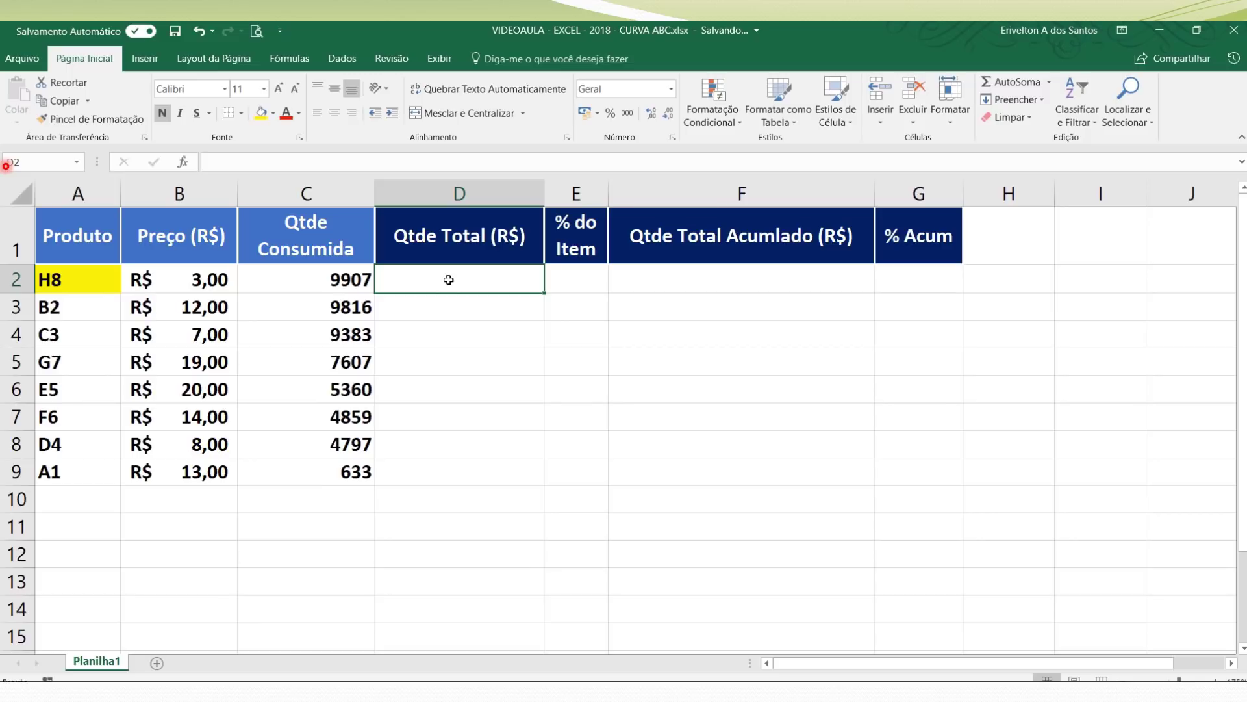
{"action": "type", "text": "="}
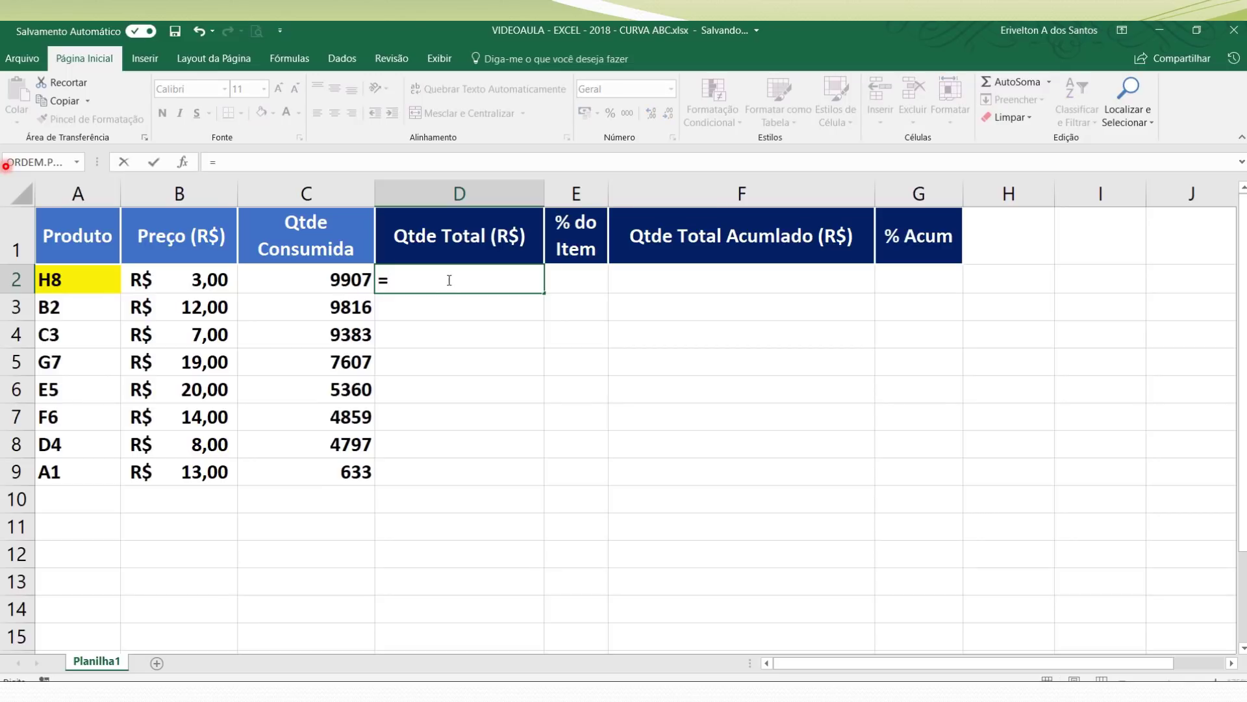
{"action": "left_click", "coordinate": [215, 280]}
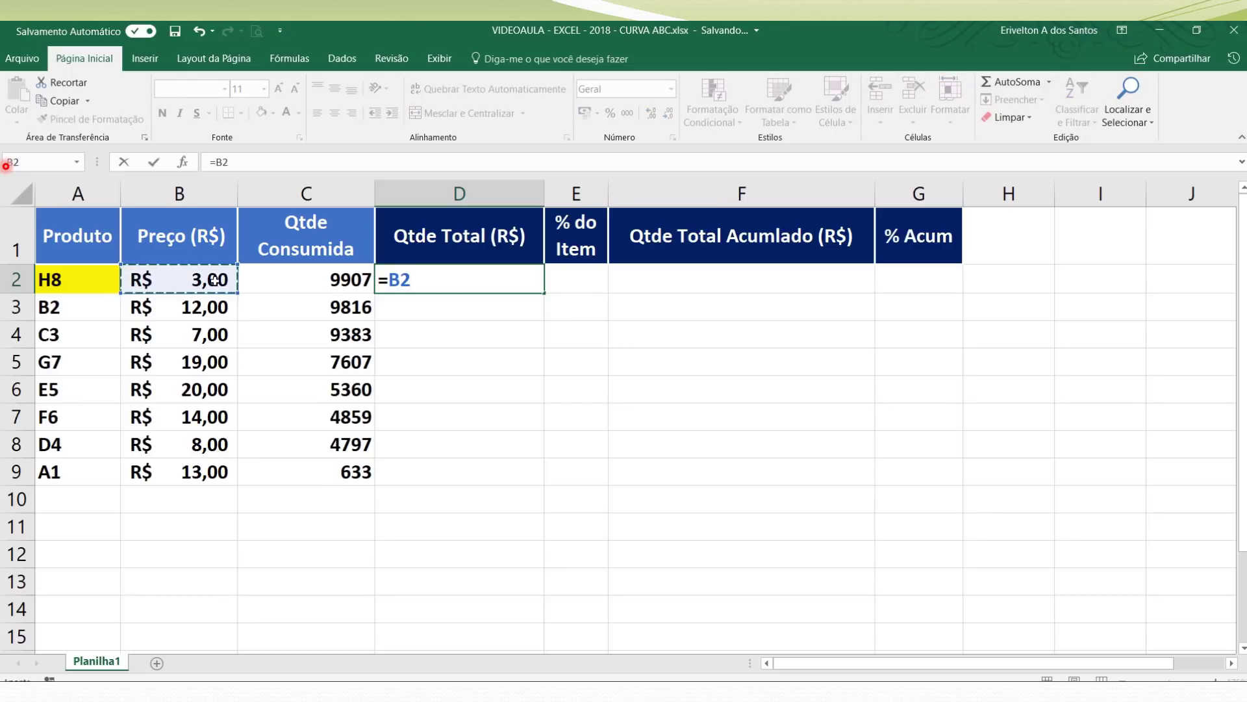
{"action": "left_click", "coordinate": [258, 281]}
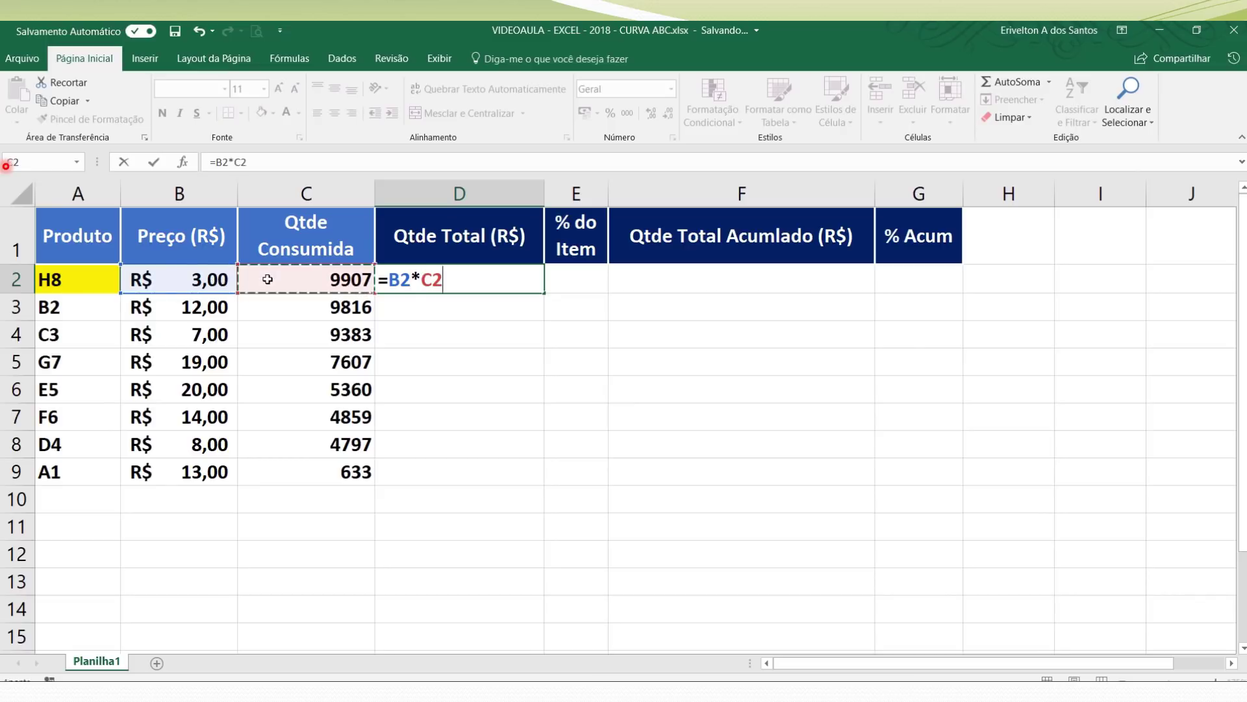
{"action": "key", "text": "Return"}
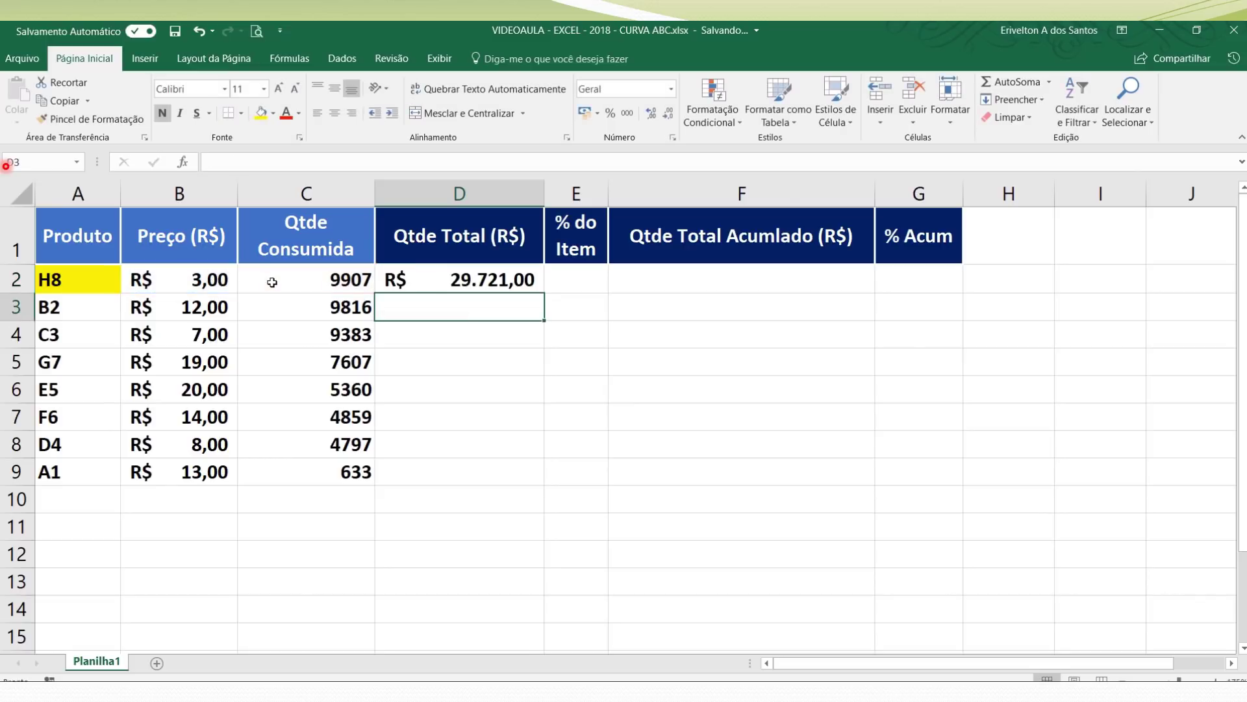
{"action": "left_click", "coordinate": [442, 280]}
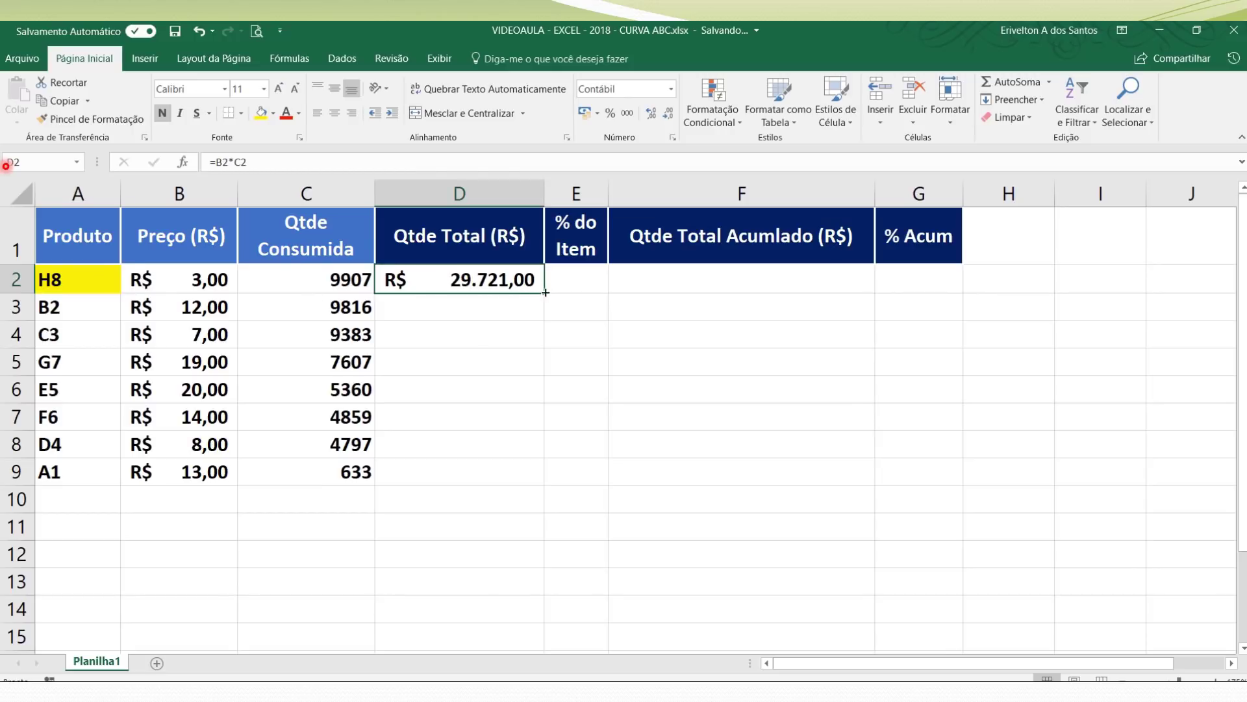
{"action": "double_click", "coordinate": [545, 293]}
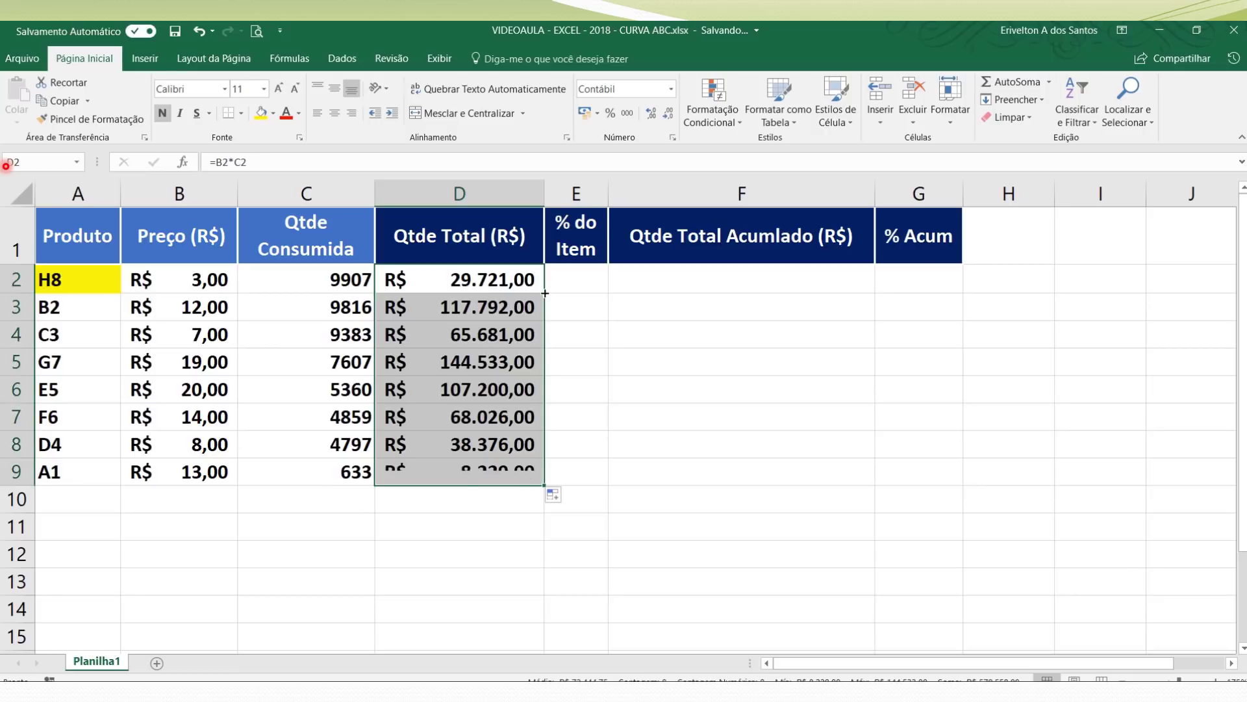
Step: Compare the Qtde Total of products H8 and G7, selecting row 5 and column D to examine where they cross
{"action": "left_click", "coordinate": [514, 344]}
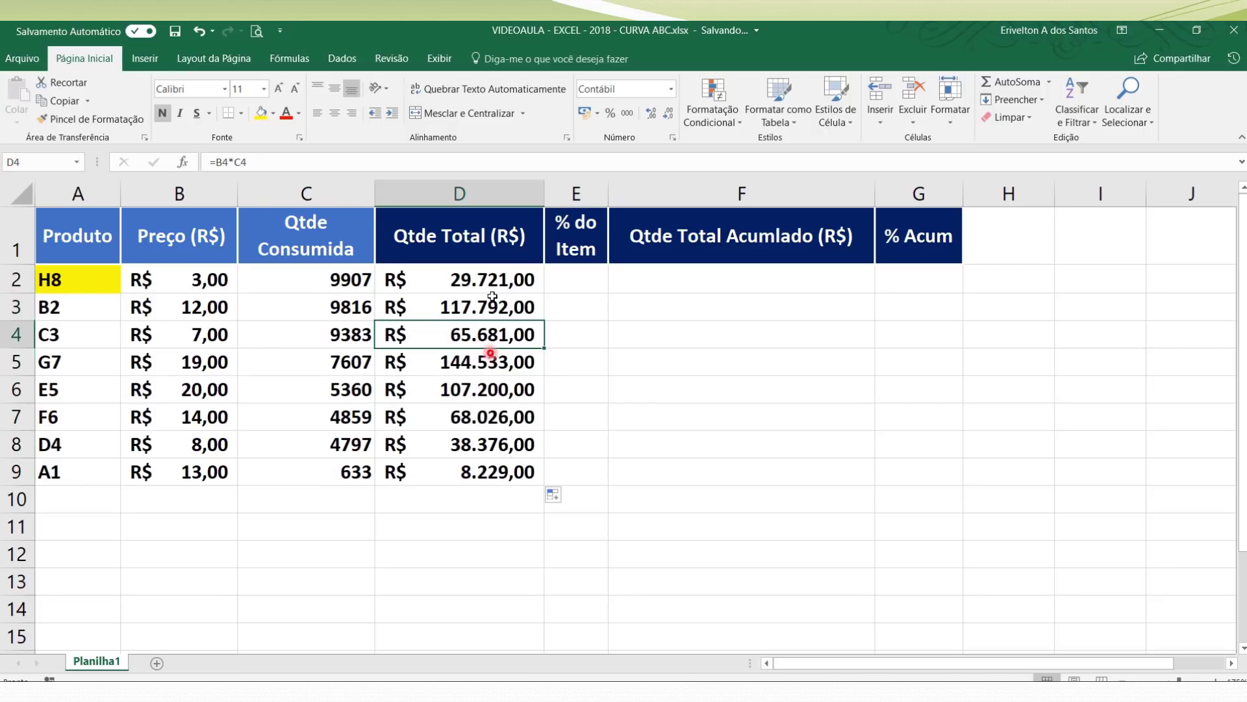
{"action": "left_click", "coordinate": [483, 285]}
{"action": "left_click", "coordinate": [484, 360]}
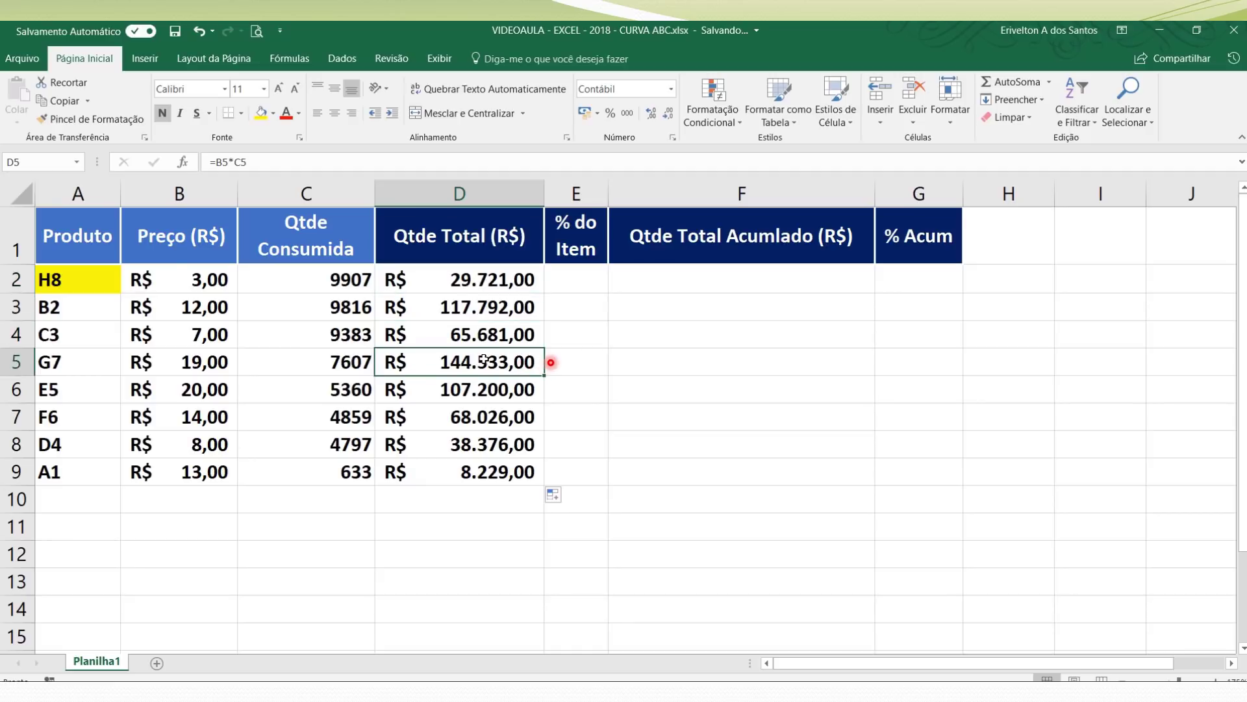
{"action": "left_click", "coordinate": [7, 362]}
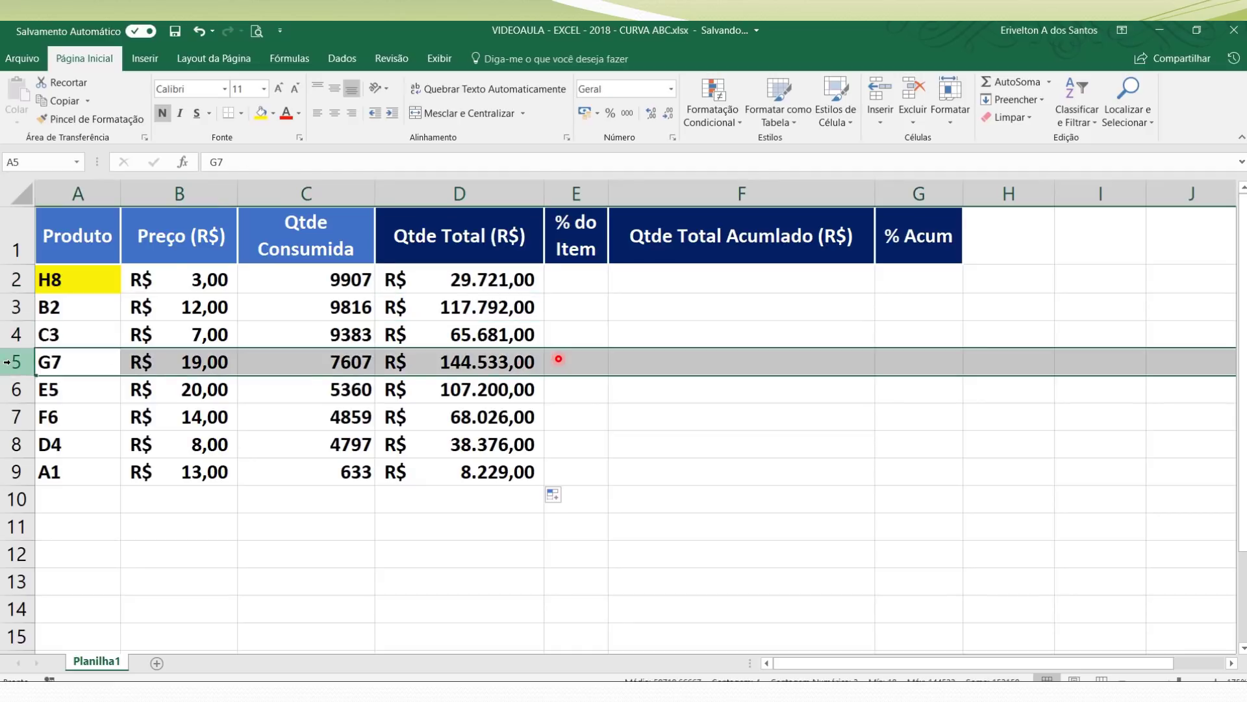
{"action": "left_click", "coordinate": [454, 193], "text": "ctrl"}
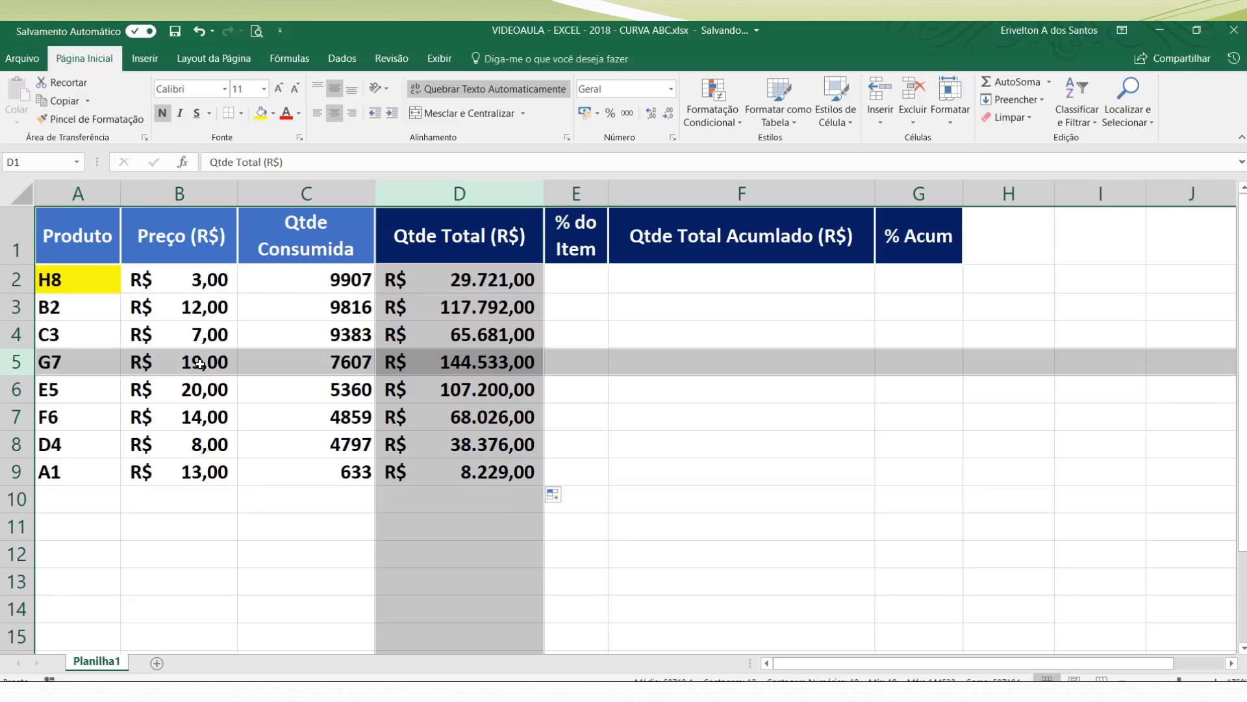
{"action": "left_click", "coordinate": [459, 364]}
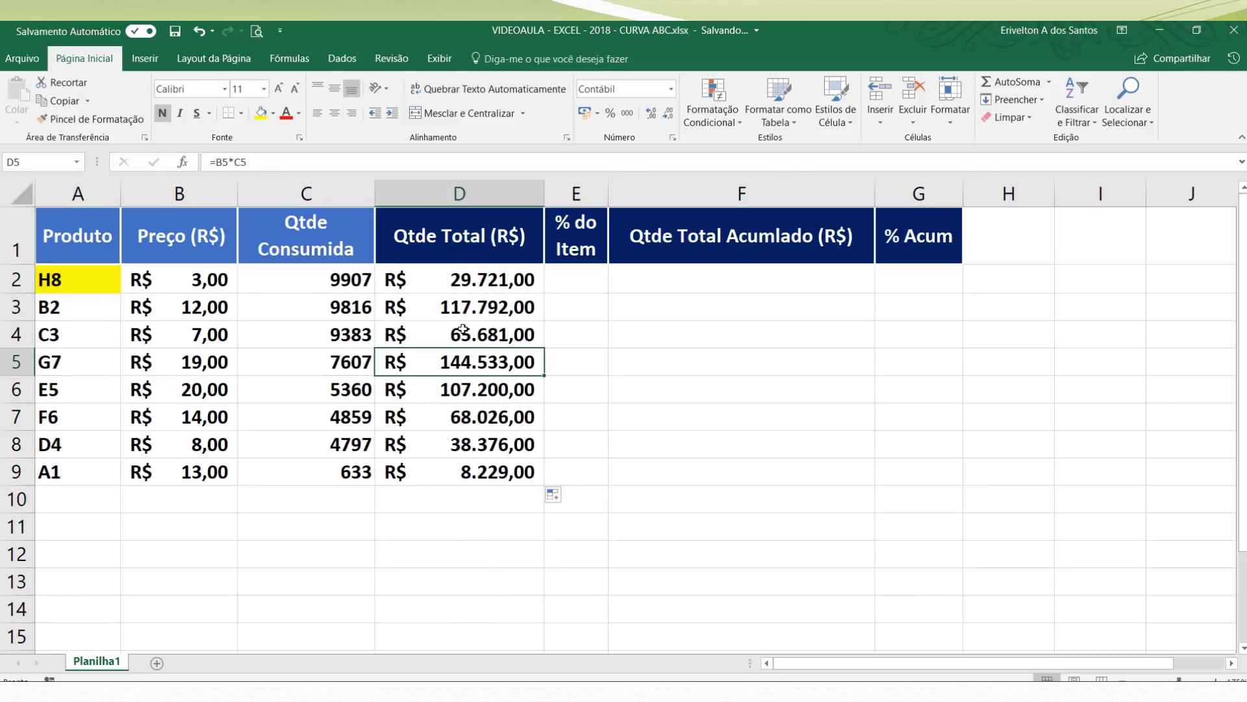
Step: Sort the product table by Qtde Total (R$) from largest to smallest
{"action": "left_click", "coordinate": [460, 282]}
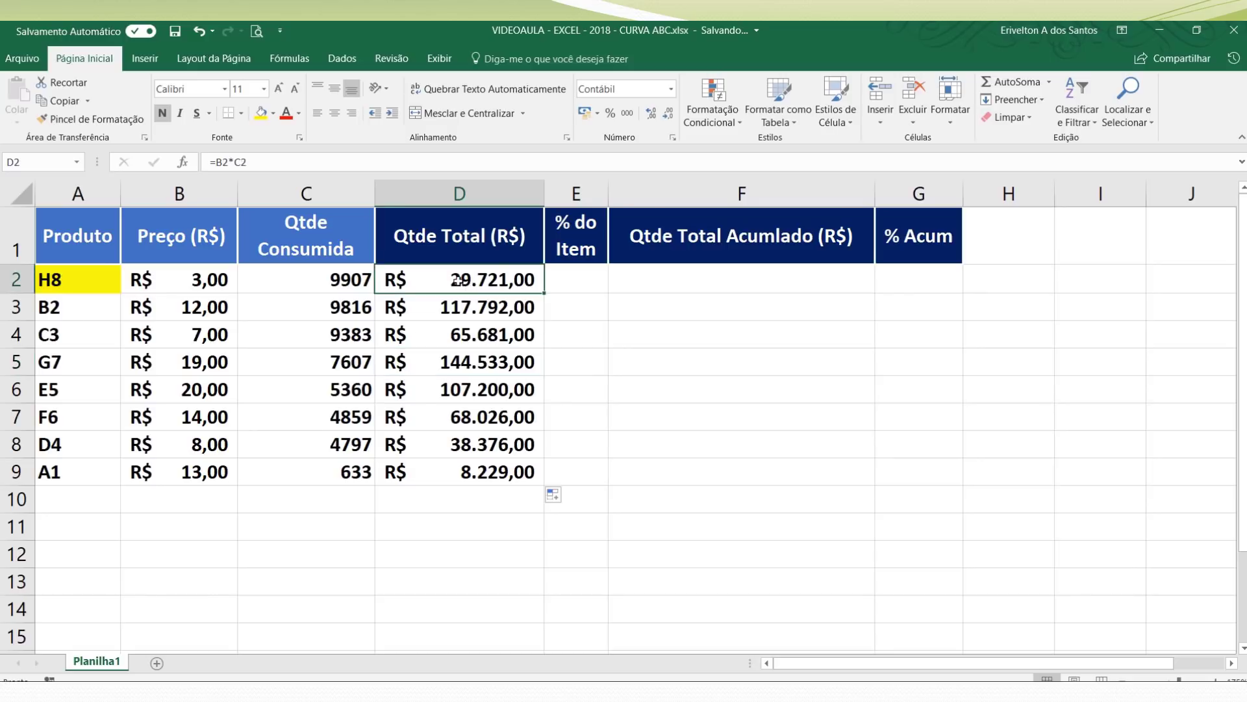
{"action": "left_click", "coordinate": [1080, 121]}
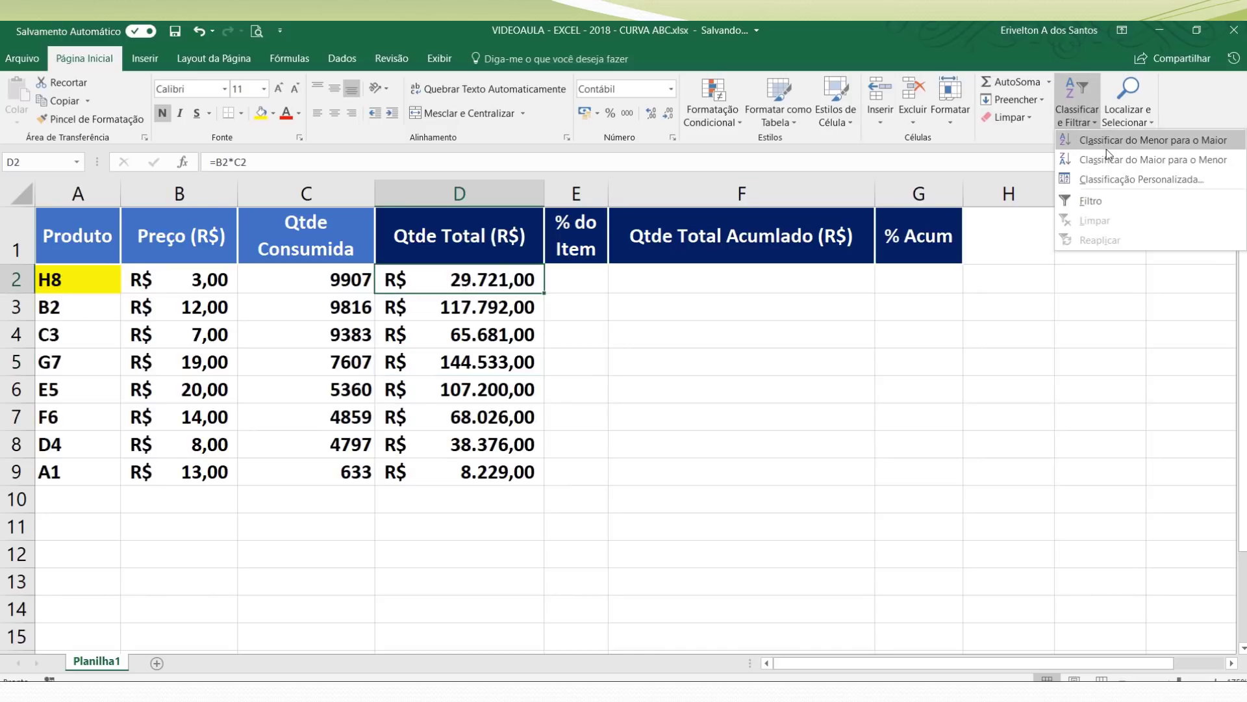
{"action": "left_click", "coordinate": [1111, 159]}
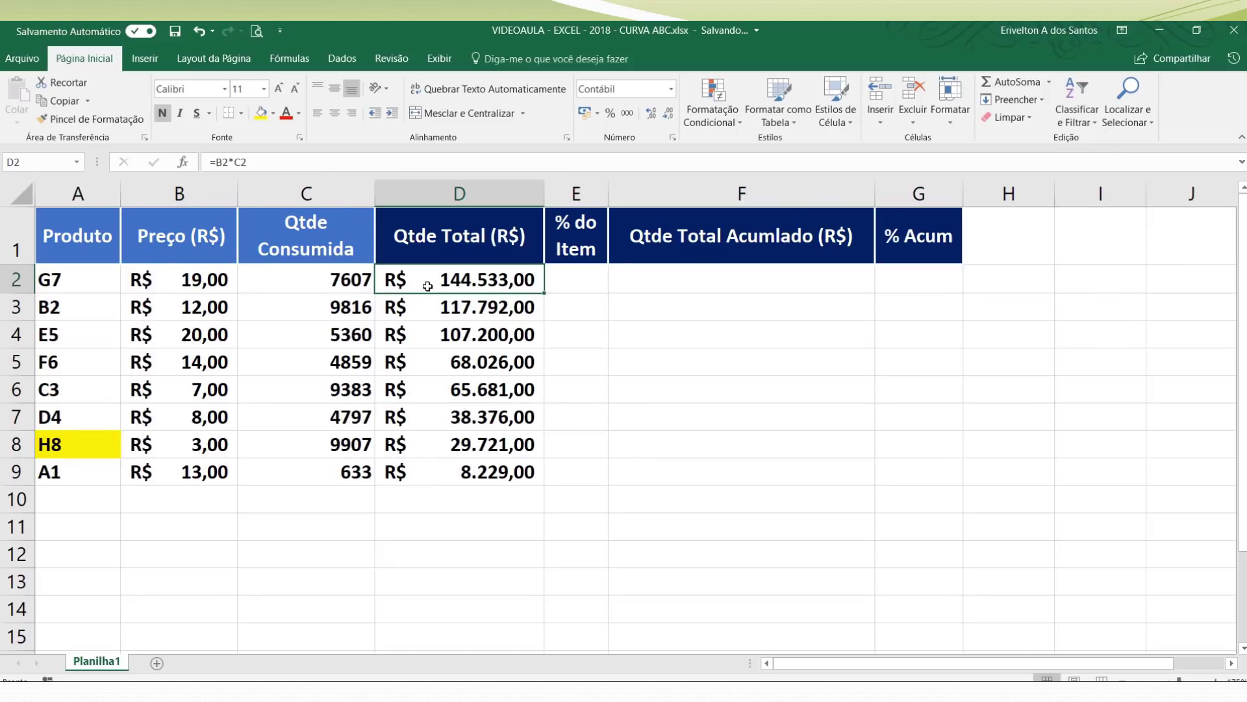
Step: Remove the yellow fill from product cell A8 (H8)
{"action": "left_click", "coordinate": [86, 438]}
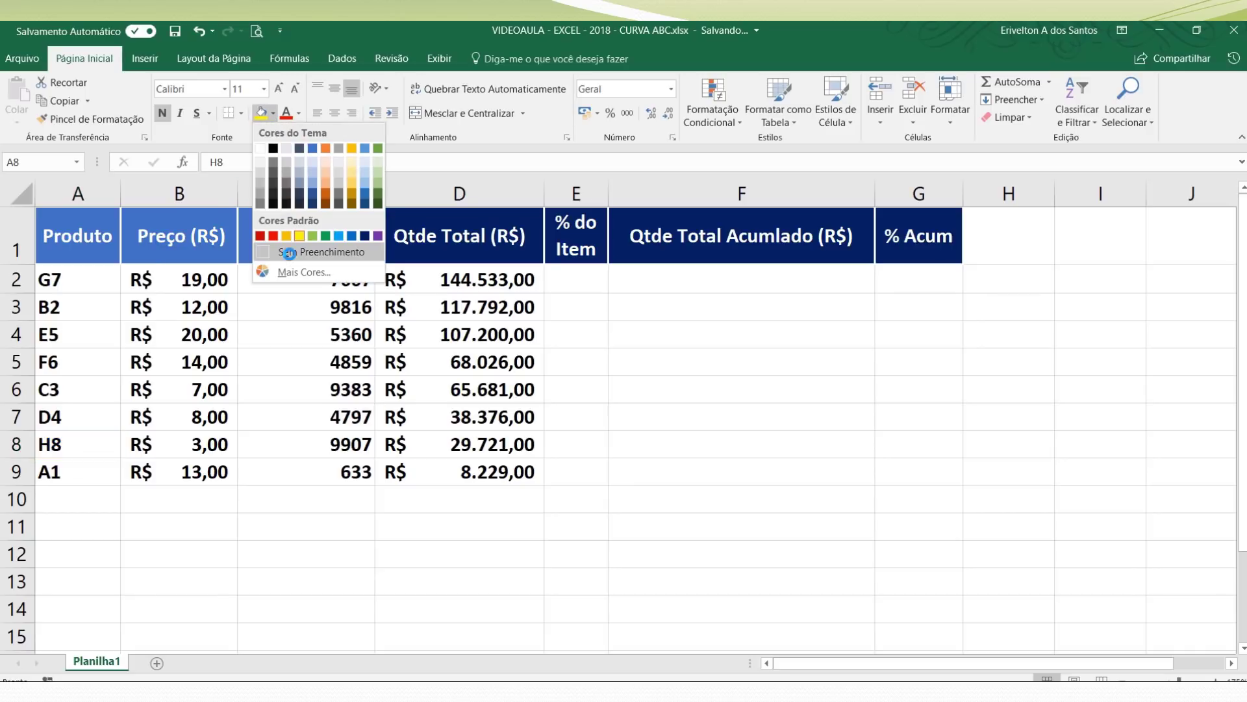
{"action": "left_click", "coordinate": [285, 252]}
{"action": "left_click", "coordinate": [139, 361]}
{"action": "left_click", "coordinate": [63, 282]}
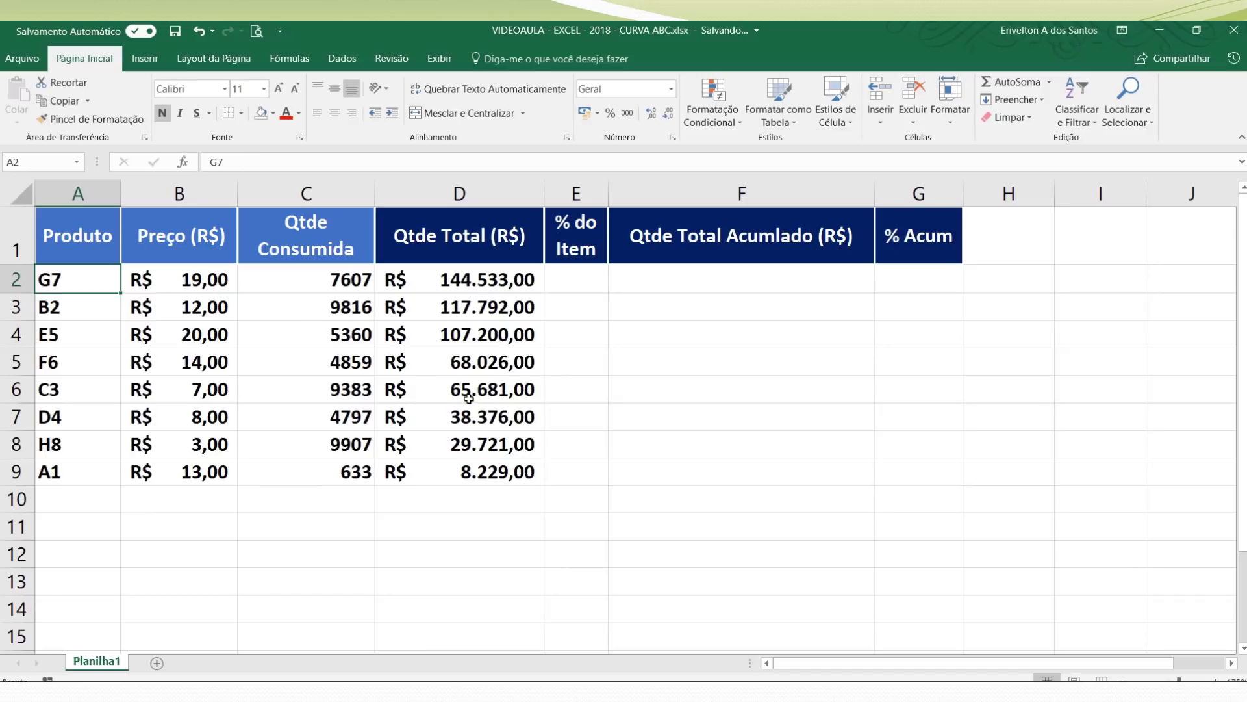
Step: Sum the Qtde Total values D2:D9 in cell D10 with AutoSum
{"action": "left_click", "coordinate": [483, 494]}
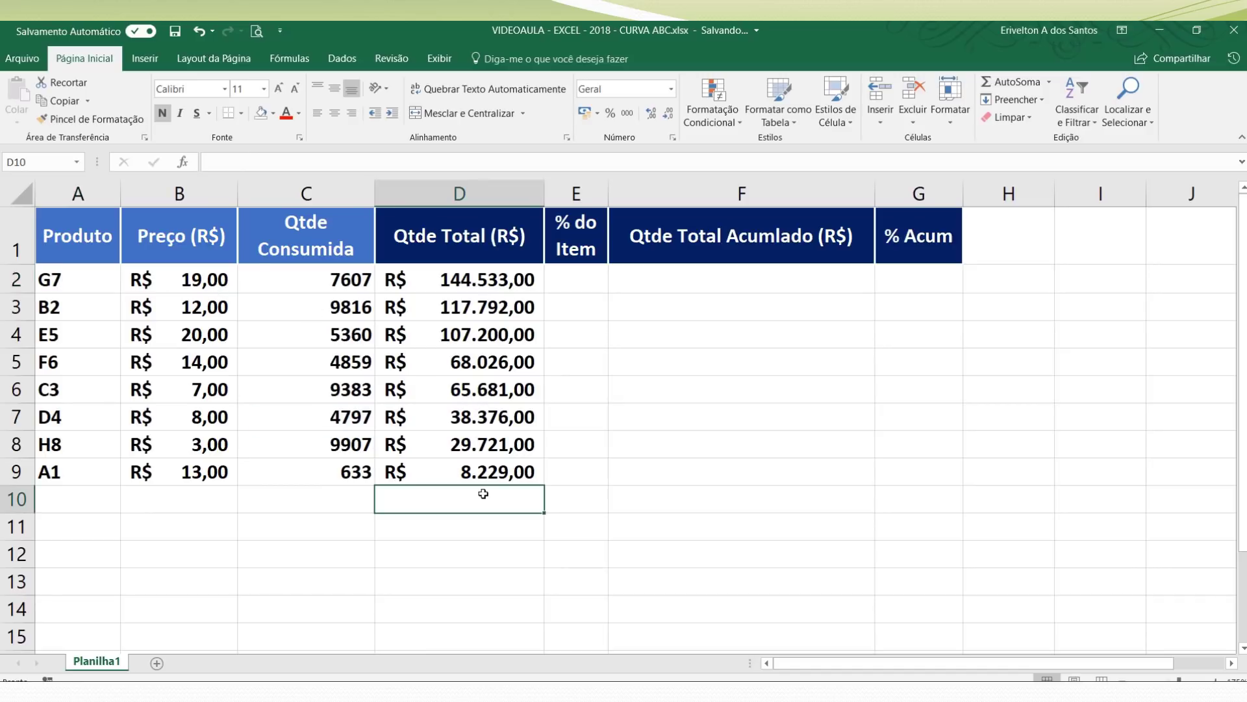
{"action": "left_click", "coordinate": [1016, 82]}
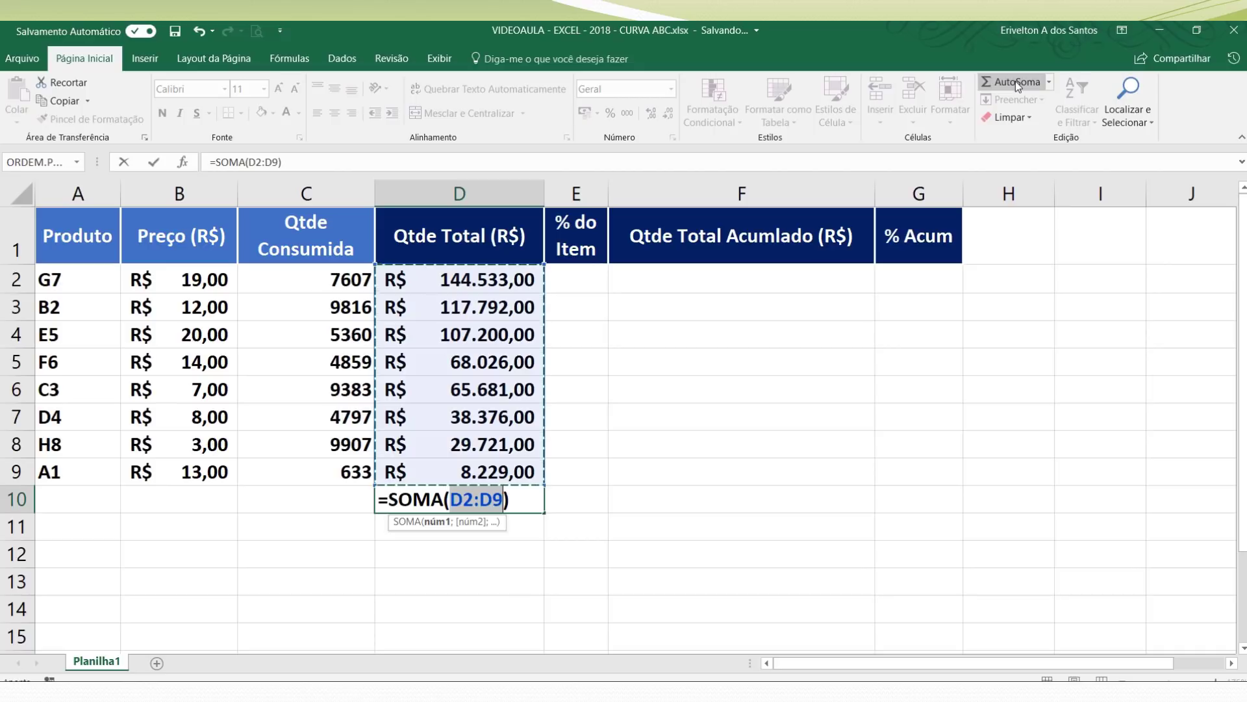
{"action": "left_click", "coordinate": [1015, 80]}
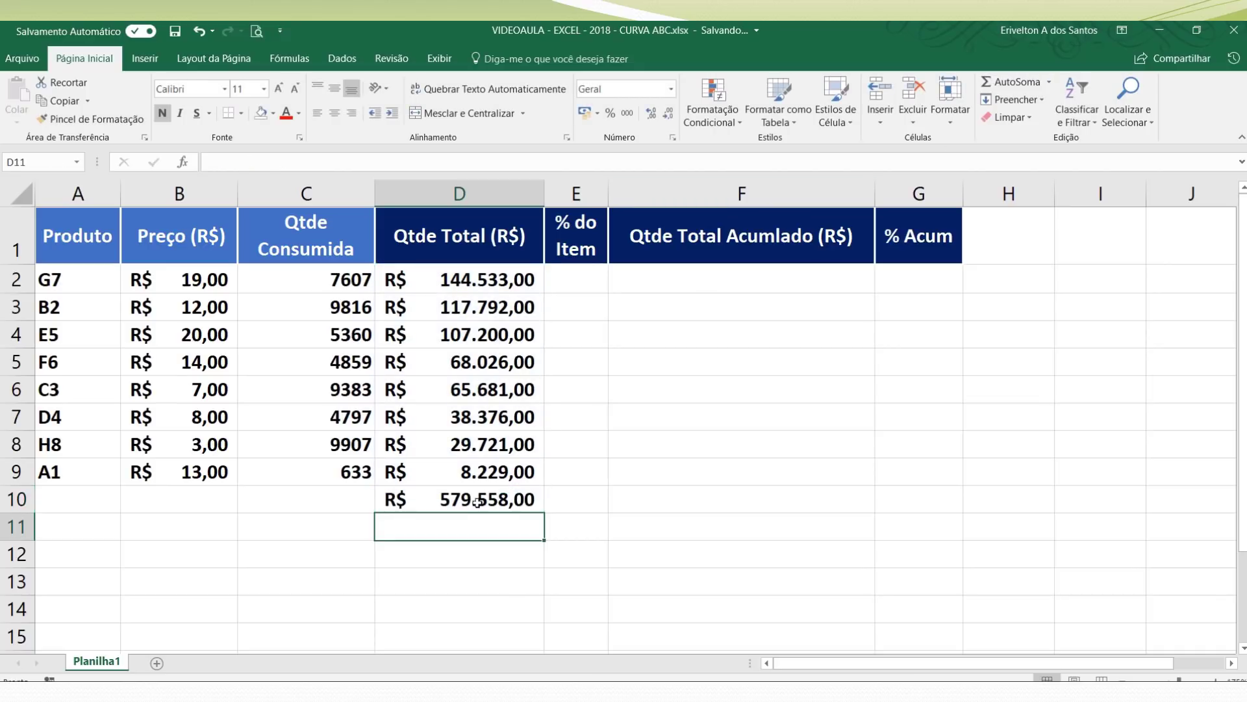
Step: Add a bottom border to cell D9 to separate the item totals from the sum
{"action": "left_click", "coordinate": [479, 469]}
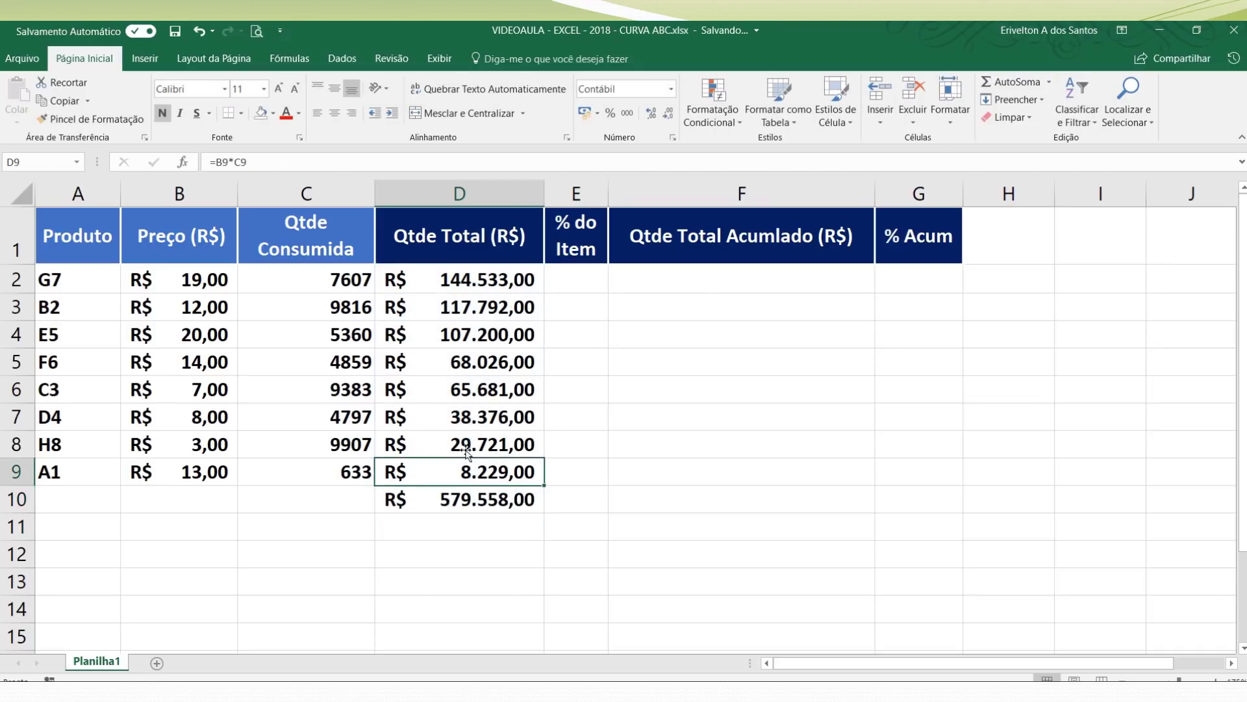
{"action": "left_click", "coordinate": [233, 117]}
{"action": "left_click", "coordinate": [570, 354]}
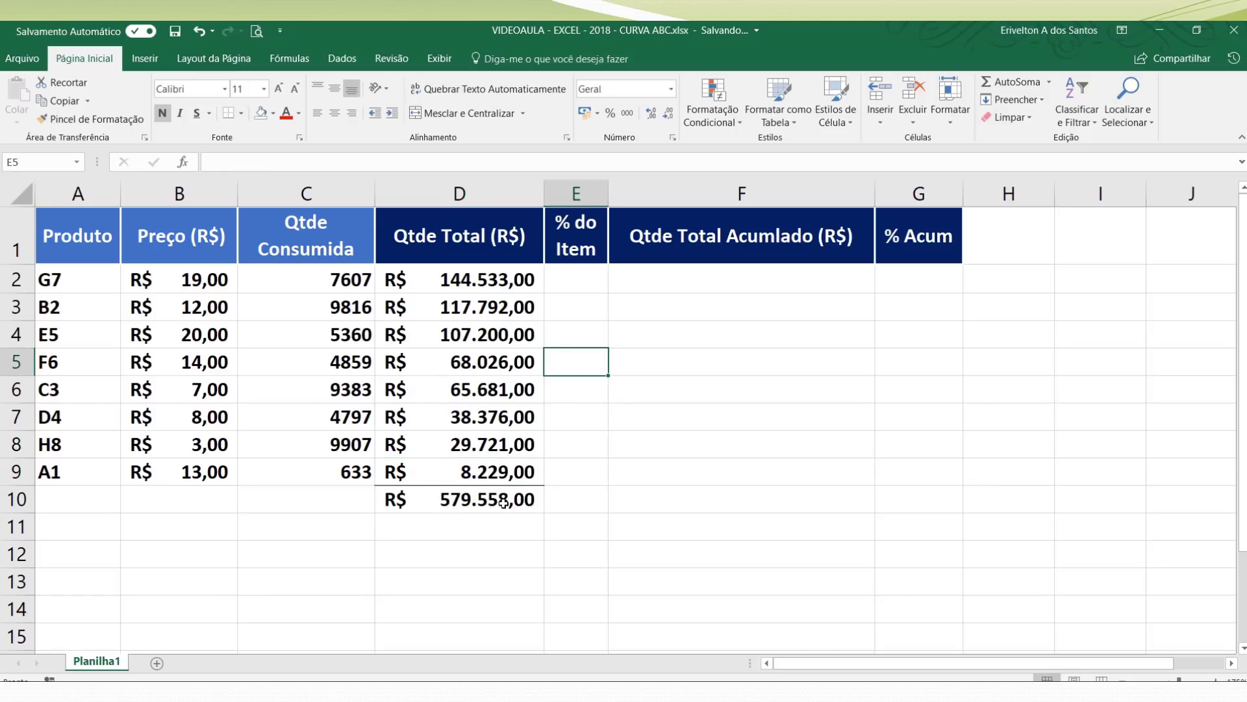
Step: Calculate the % do Item in E2 with the formula =D2/$D$10, using an absolute reference to the grand total
{"action": "left_click", "coordinate": [575, 249]}
{"action": "left_click", "coordinate": [580, 283]}
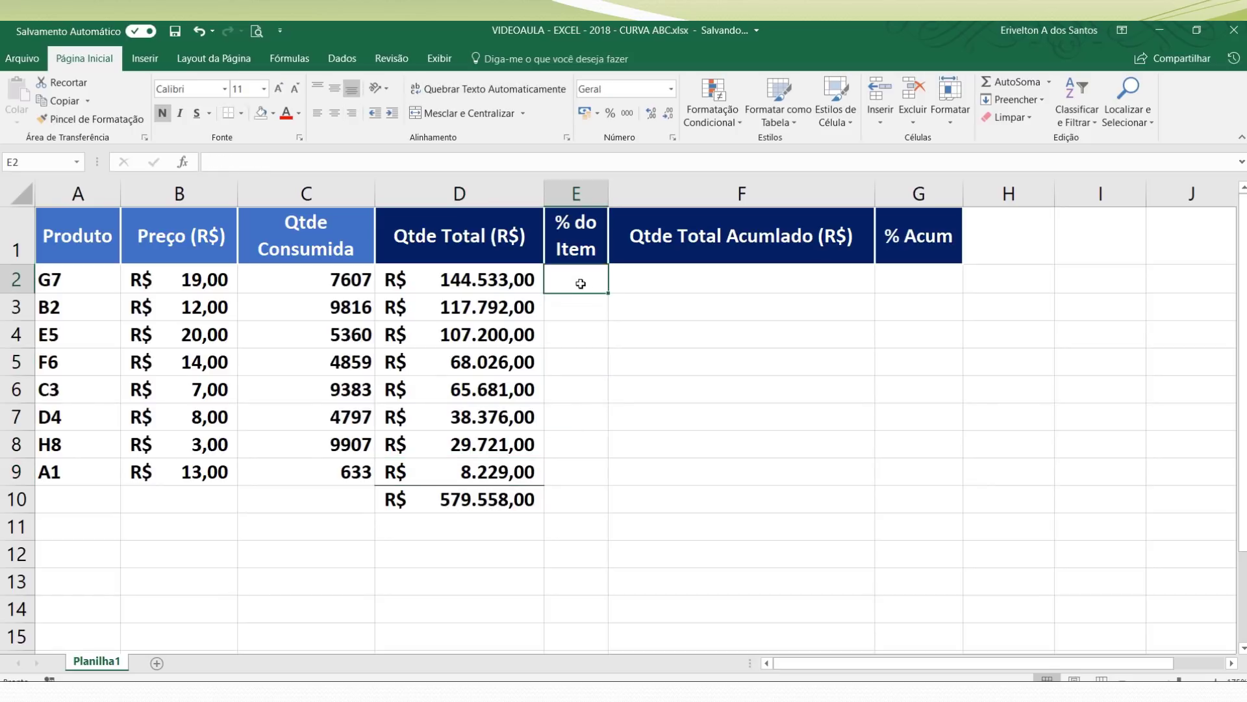
{"action": "type", "text": "="}
{"action": "left_click", "coordinate": [508, 280]}
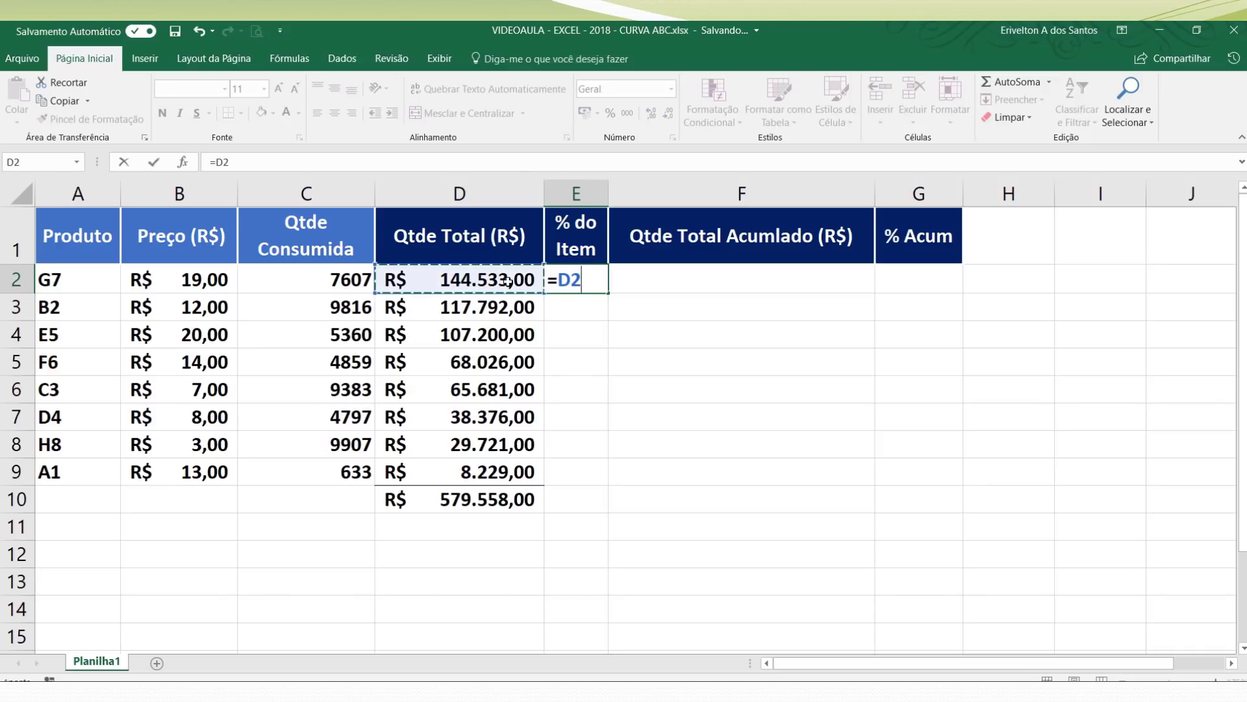
{"action": "type", "text": "/"}
{"action": "left_click", "coordinate": [504, 499]}
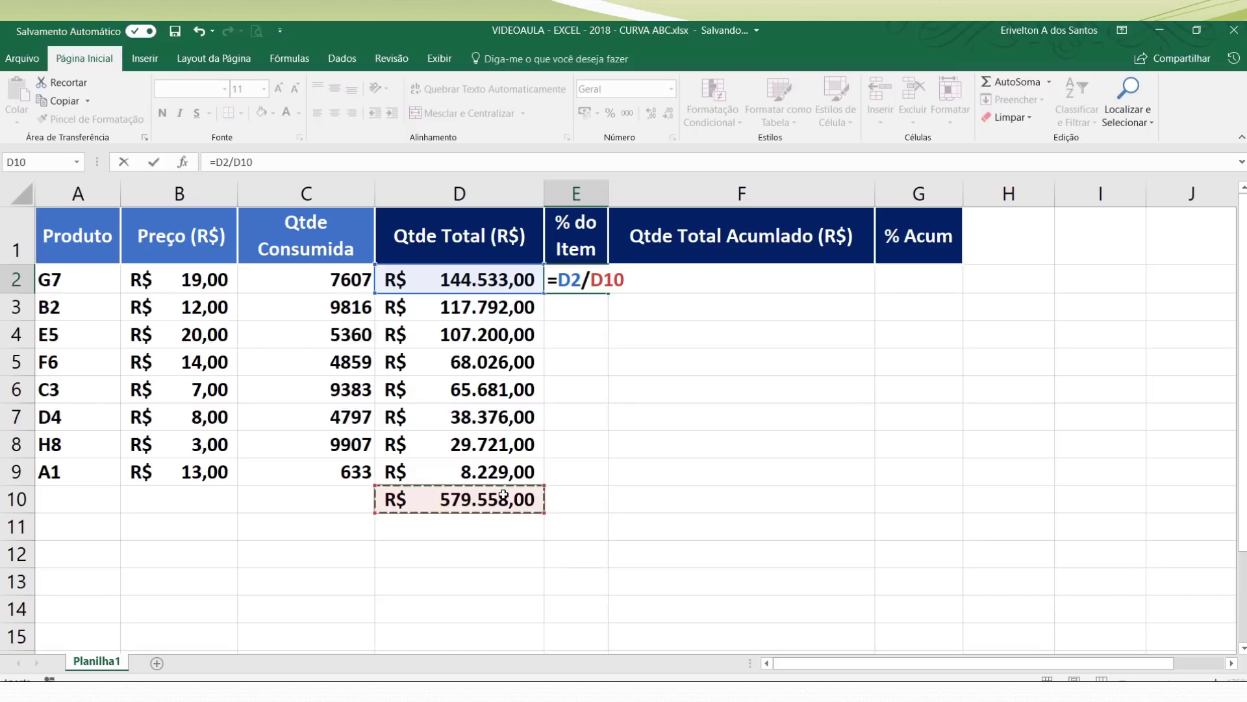
{"action": "key", "text": "F4"}
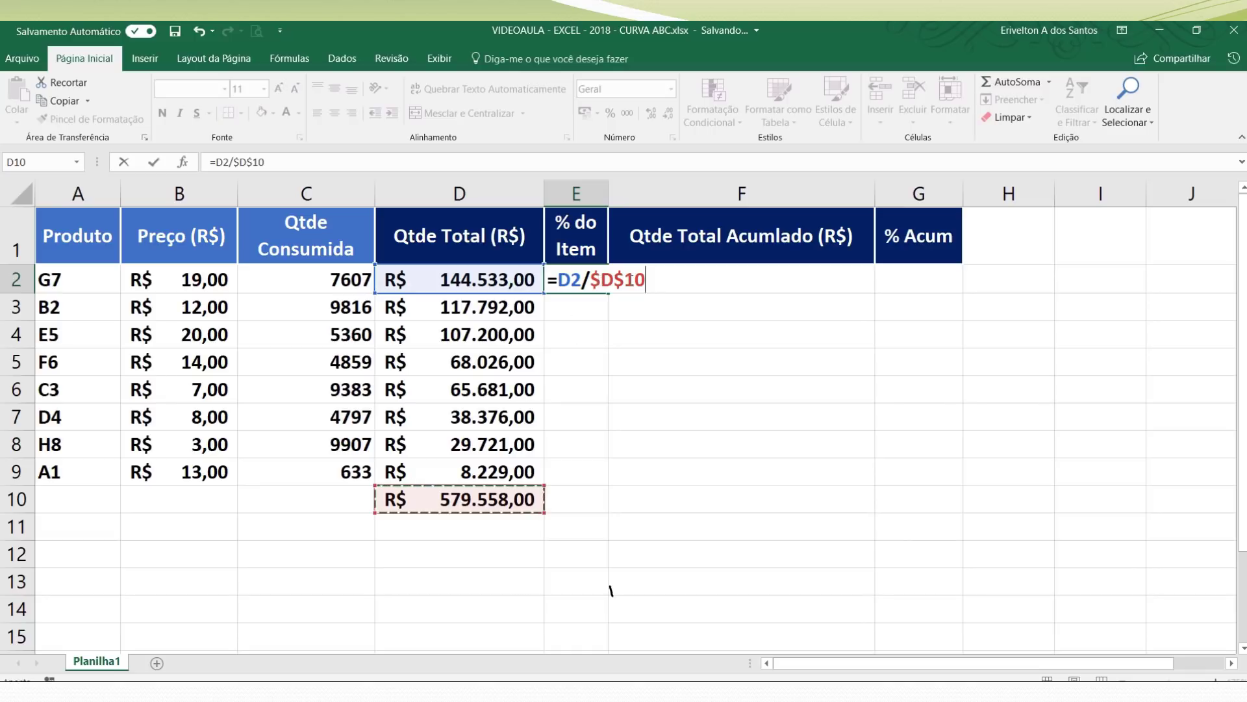
{"action": "key", "text": "Return"}
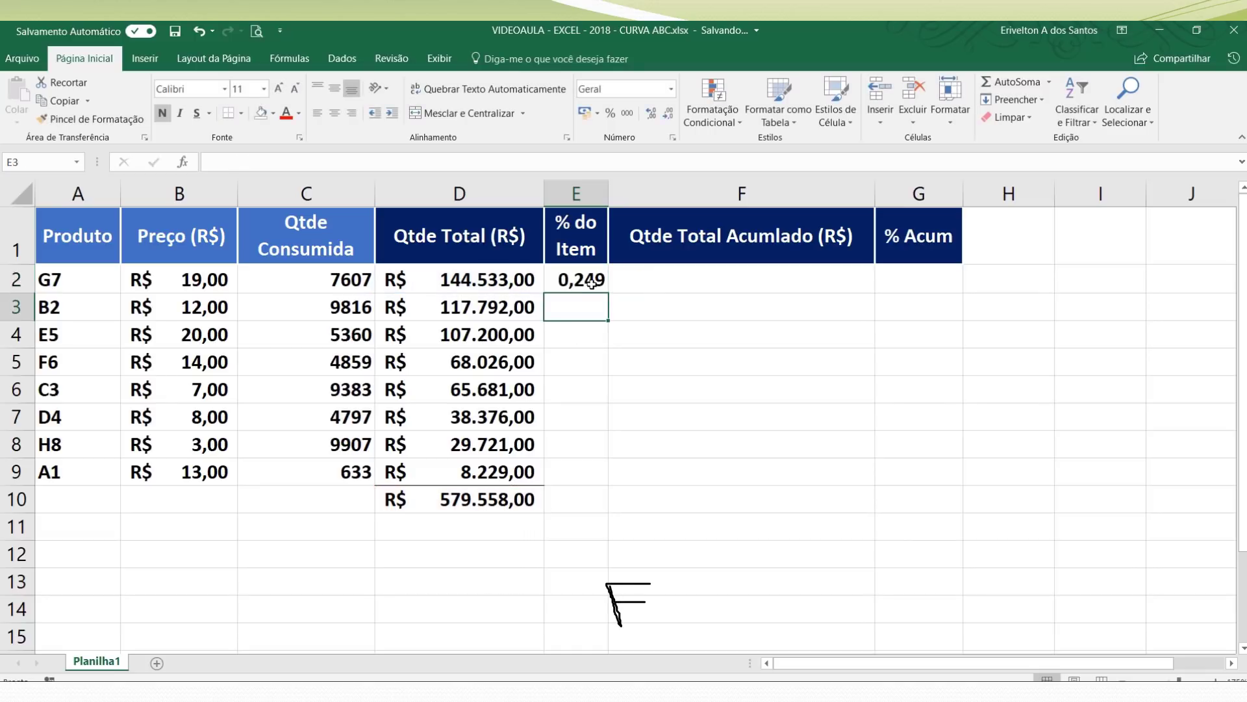
Step: Format E2 as a percentage and fill its formula down to E9
{"action": "left_click", "coordinate": [592, 283]}
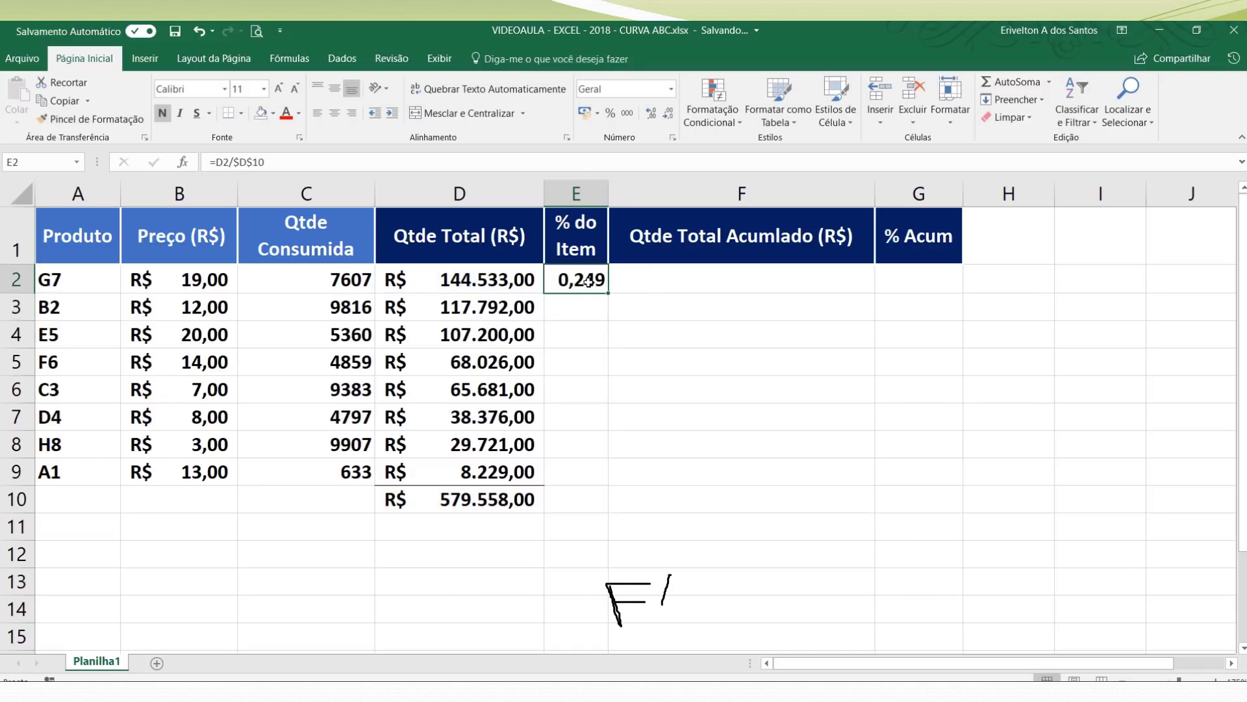
{"action": "left_click", "coordinate": [611, 114]}
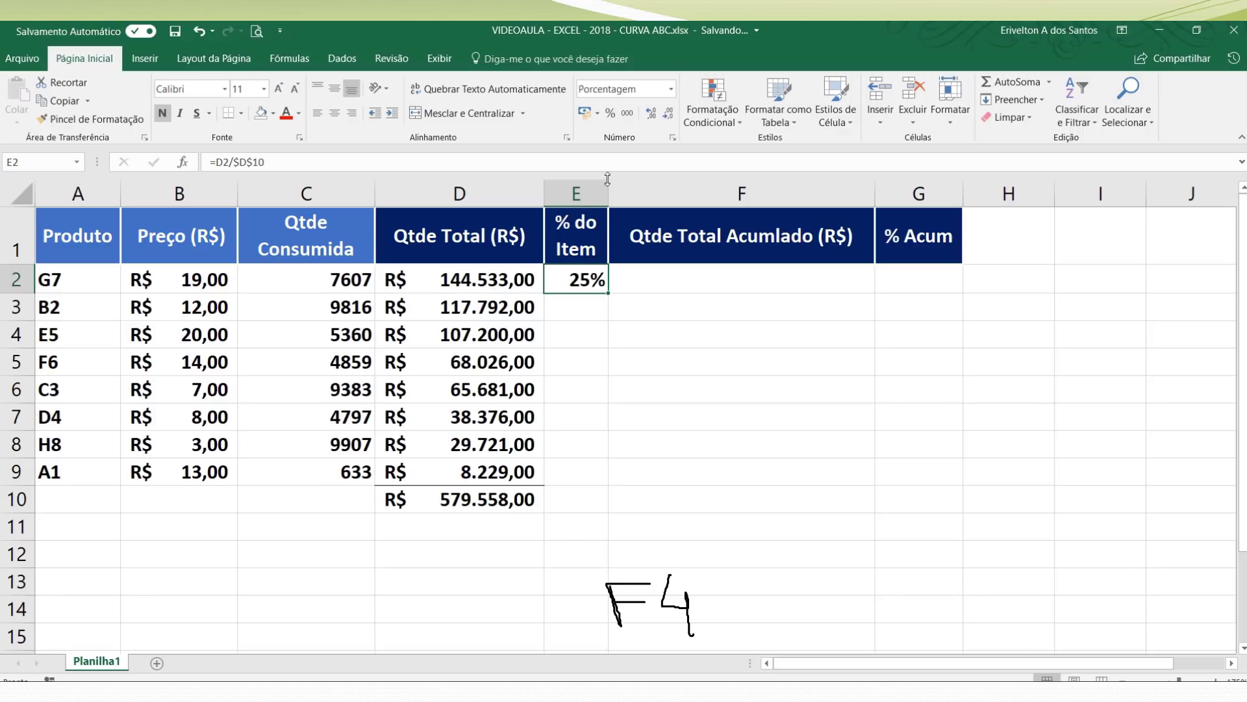
{"action": "double_click", "coordinate": [608, 297]}
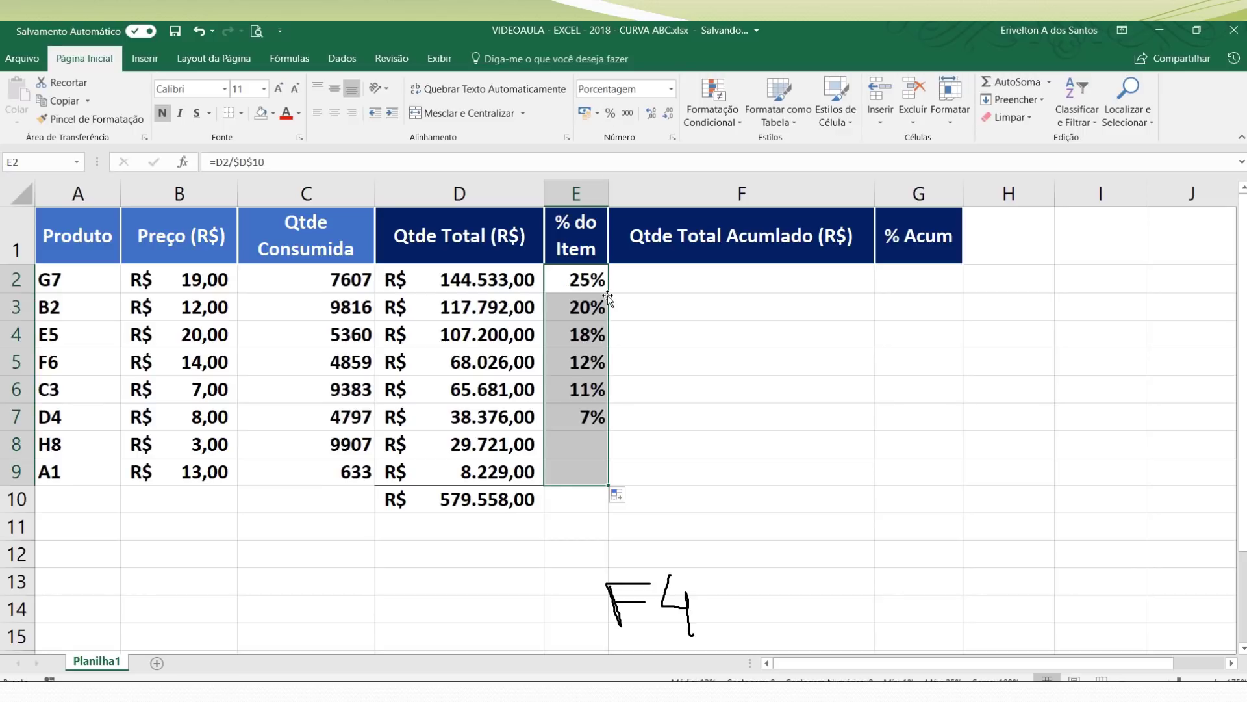
{"action": "left_click", "coordinate": [588, 416]}
{"action": "left_click_drag", "start_coordinate": [577, 273], "coordinate": [575, 473]}
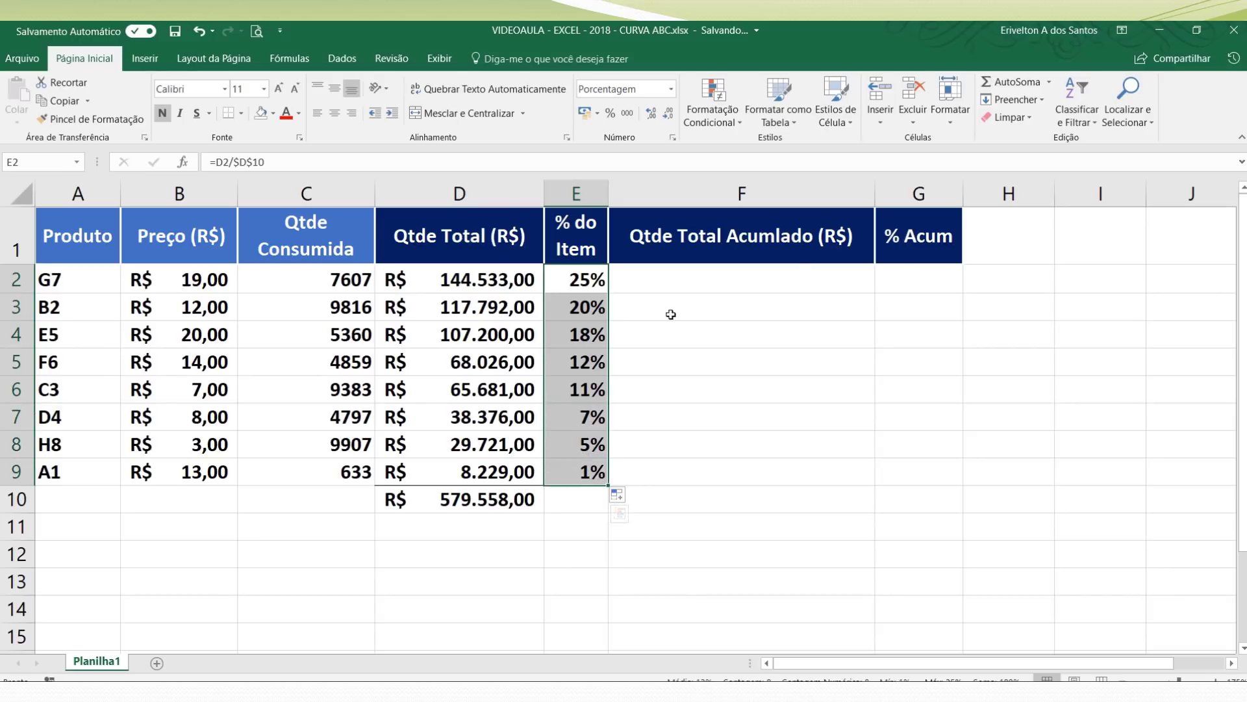
Step: Start the accumulated total in F2 with the formula =D2
{"action": "left_click", "coordinate": [669, 291]}
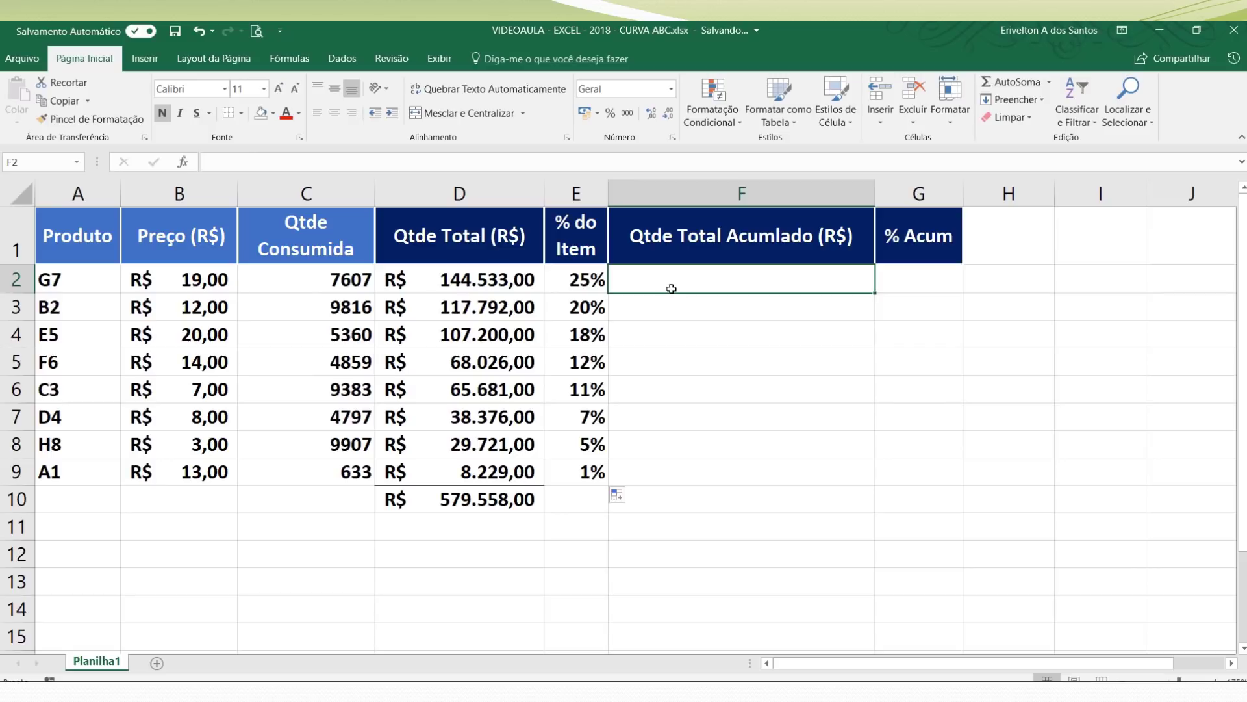
{"action": "type", "text": "="}
{"action": "left_click", "coordinate": [497, 280]}
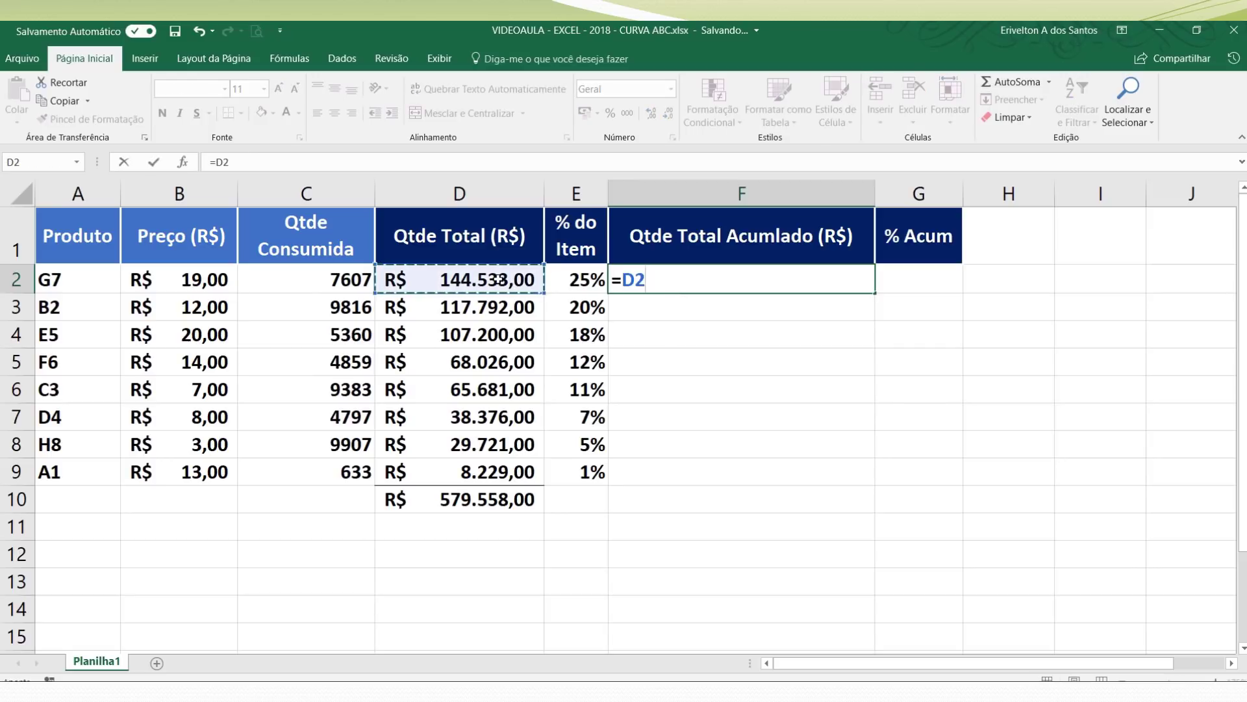
{"action": "key", "text": "Return"}
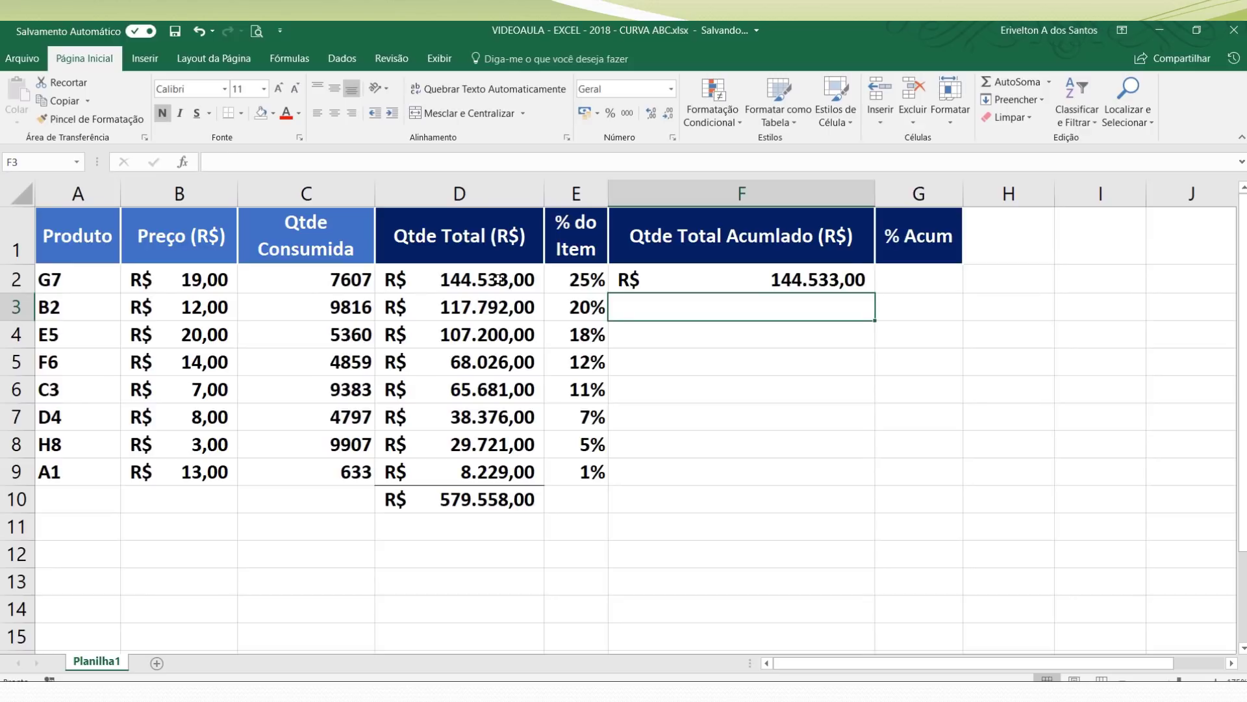
Step: Calculate the second accumulated total in F3 with the formula =D3+F2
{"action": "left_click", "coordinate": [448, 310]}
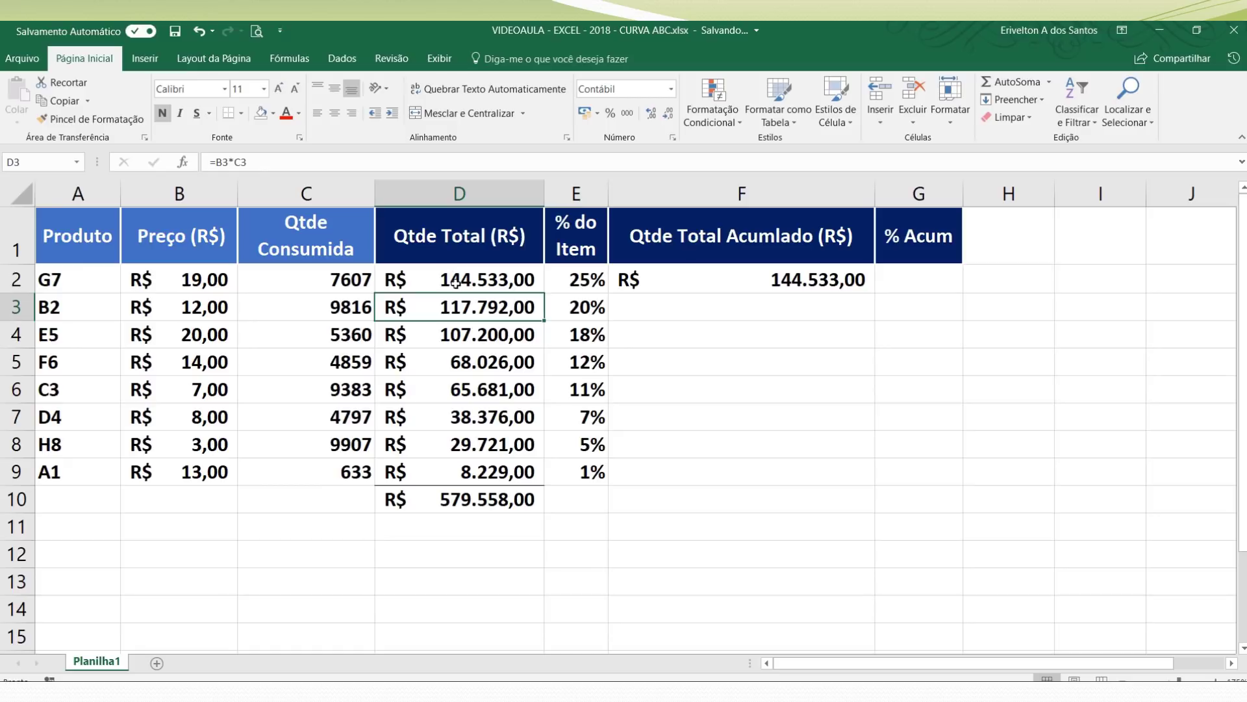
{"action": "left_click", "coordinate": [625, 304]}
{"action": "type", "text": "="}
{"action": "left_click", "coordinate": [502, 311]}
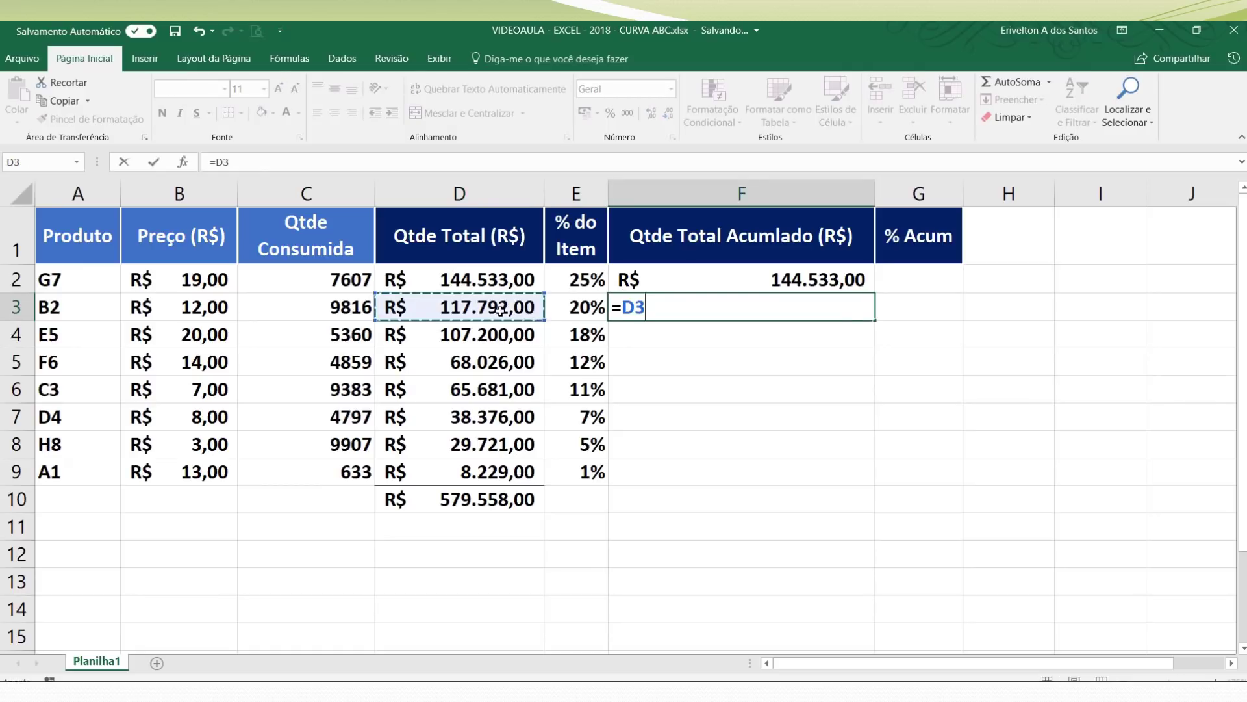
{"action": "type", "text": "+"}
{"action": "left_click", "coordinate": [648, 283]}
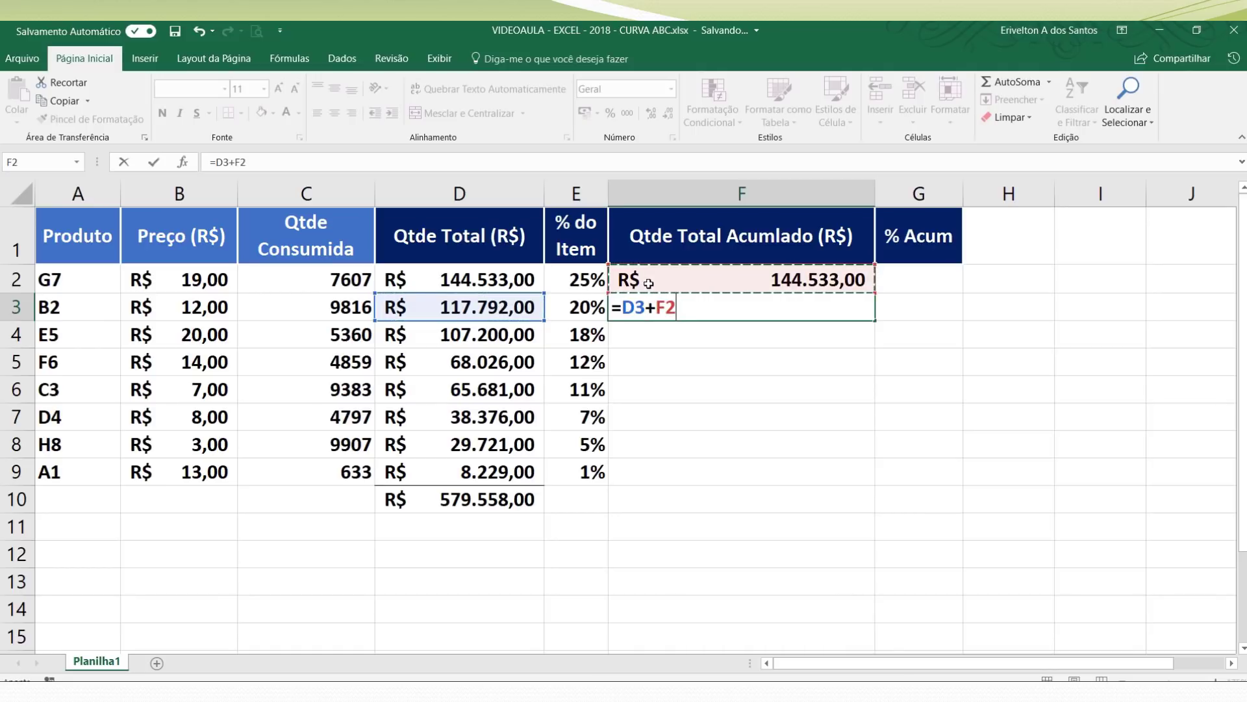
{"action": "key", "text": "Return"}
Step: Check the F3 formula's references and fill it down the accumulated total column to F9
{"action": "left_click", "coordinate": [723, 305]}
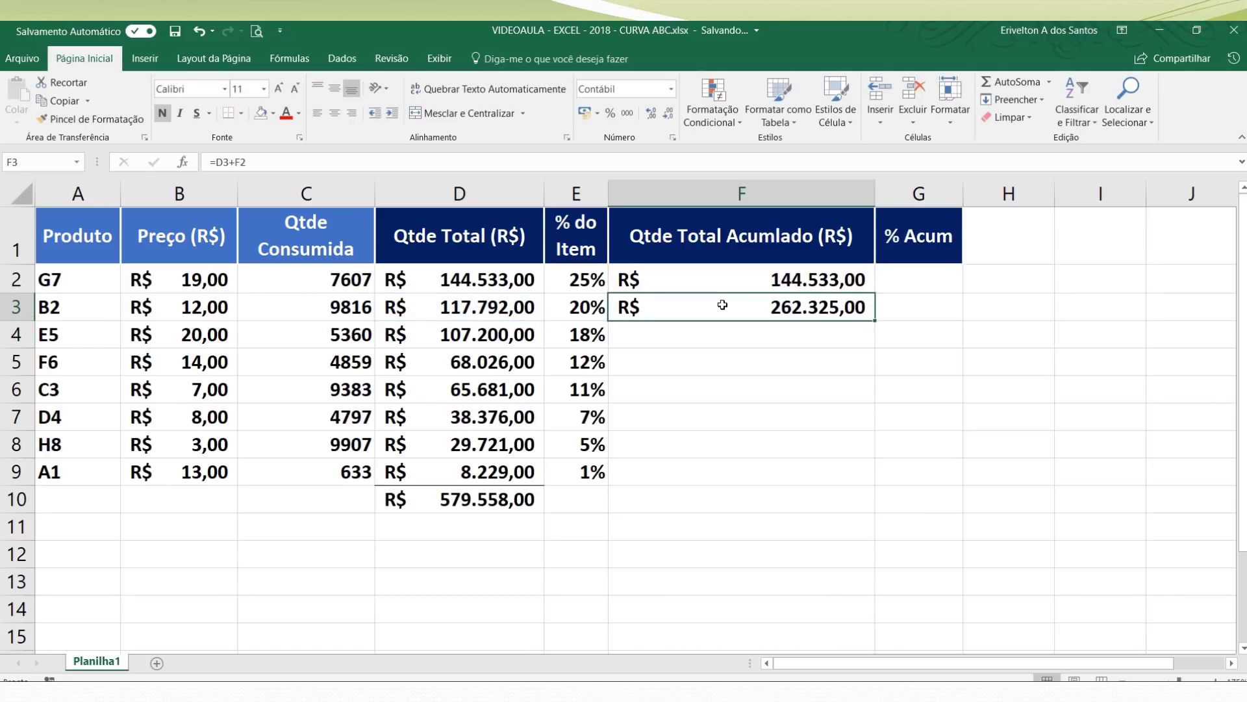
{"action": "double_click", "coordinate": [723, 304]}
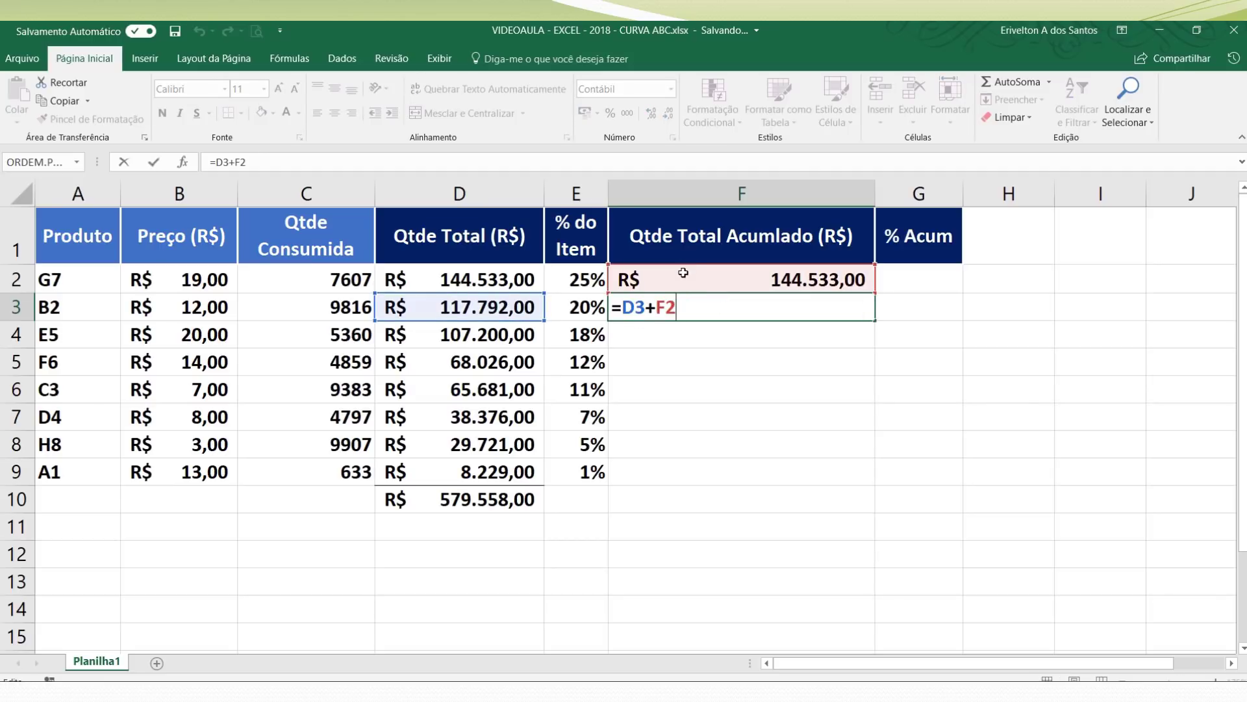
{"action": "key", "text": "Return"}
{"action": "left_click", "coordinate": [719, 306]}
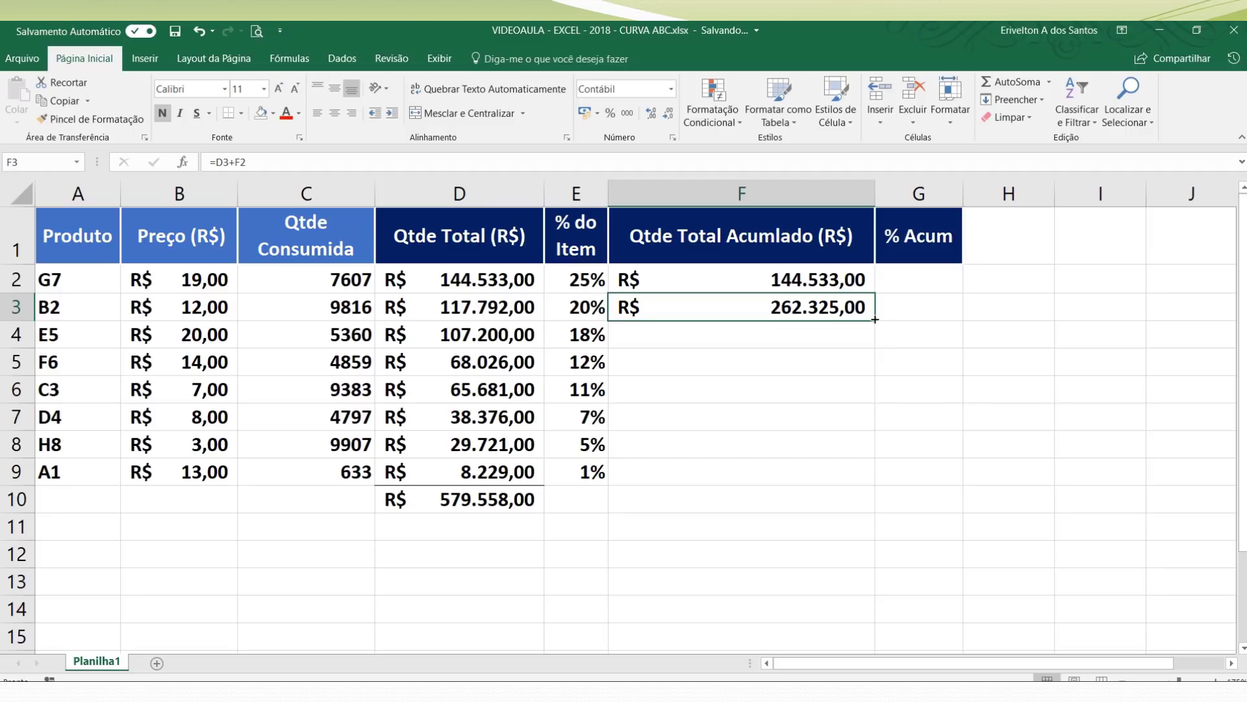
{"action": "double_click", "coordinate": [875, 319]}
{"action": "left_click", "coordinate": [836, 387]}
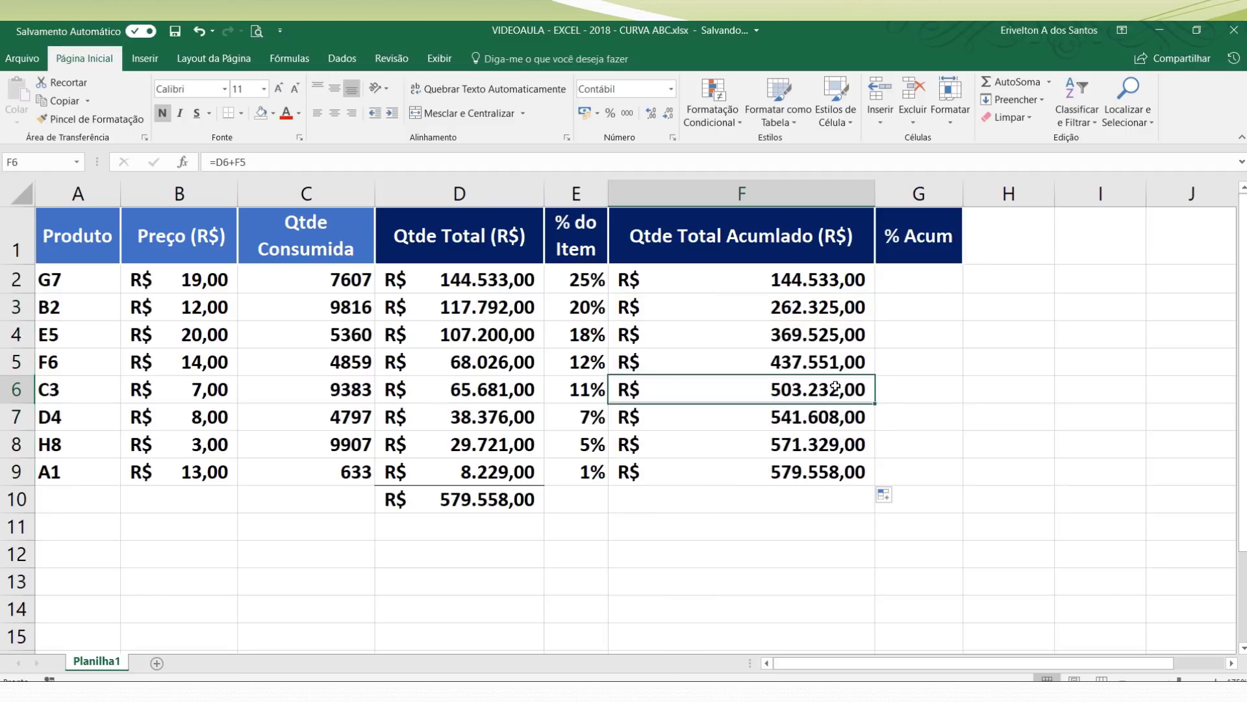
Step: Highlight the grand total in D10 and the last accumulated total in F9 with yellow fill and compare them
{"action": "left_click", "coordinate": [481, 501]}
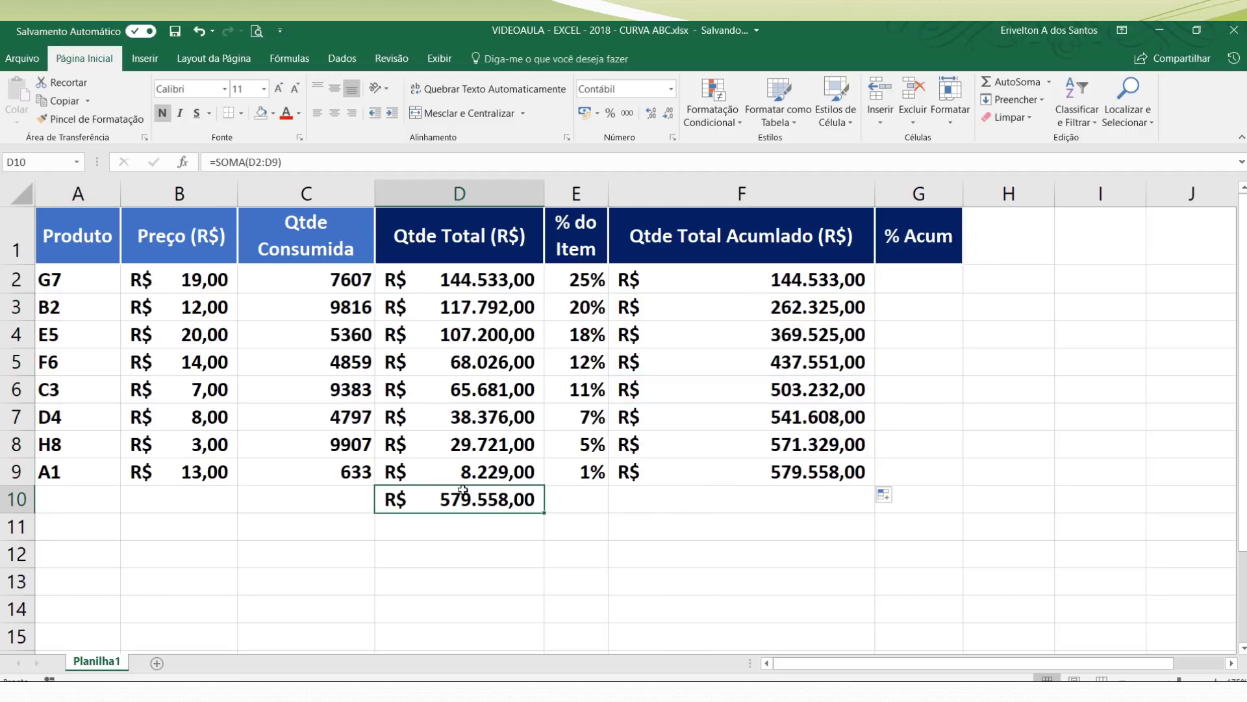
{"action": "left_click", "coordinate": [272, 117]}
{"action": "left_click", "coordinate": [298, 236]}
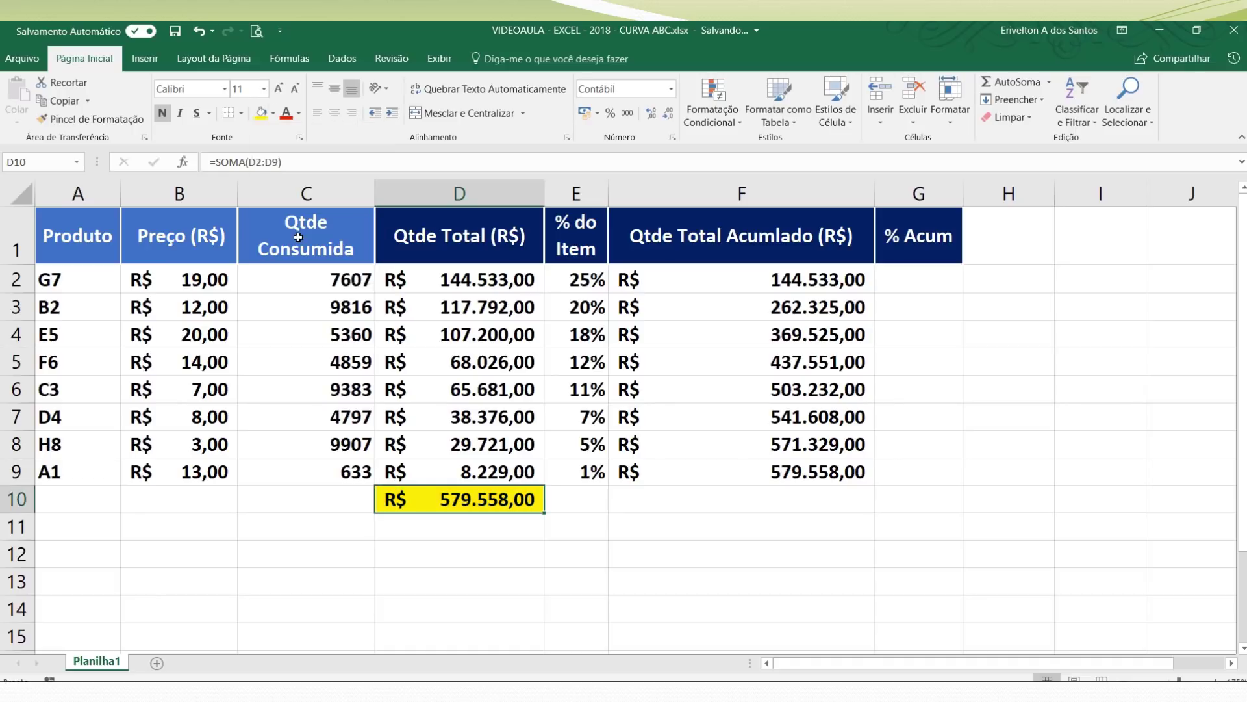
{"action": "left_click", "coordinate": [774, 463]}
{"action": "left_click", "coordinate": [261, 113]}
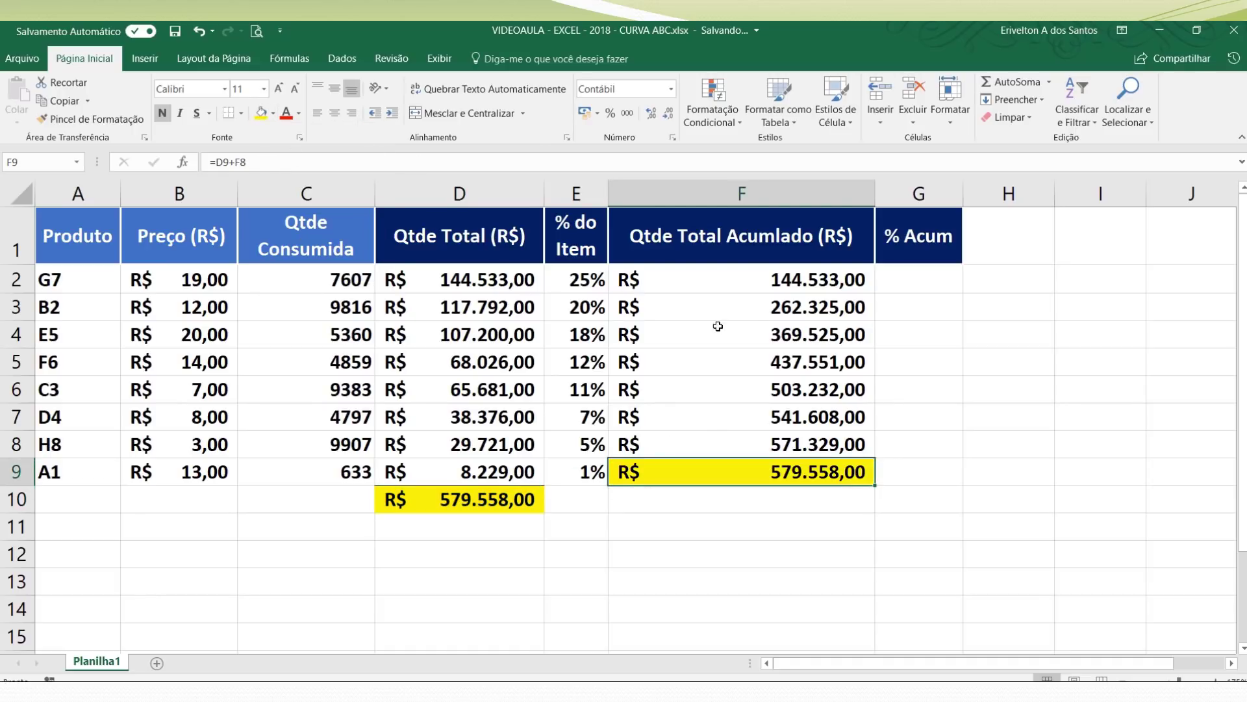
{"action": "left_click", "coordinate": [497, 500]}
{"action": "left_click", "coordinate": [714, 477]}
{"action": "left_click", "coordinate": [497, 500]}
{"action": "left_click", "coordinate": [714, 478]}
Step: Calculate the accumulated percentage in G2 with the formula =F2/$D$10, using an absolute reference to the grand total
{"action": "left_click", "coordinate": [909, 283]}
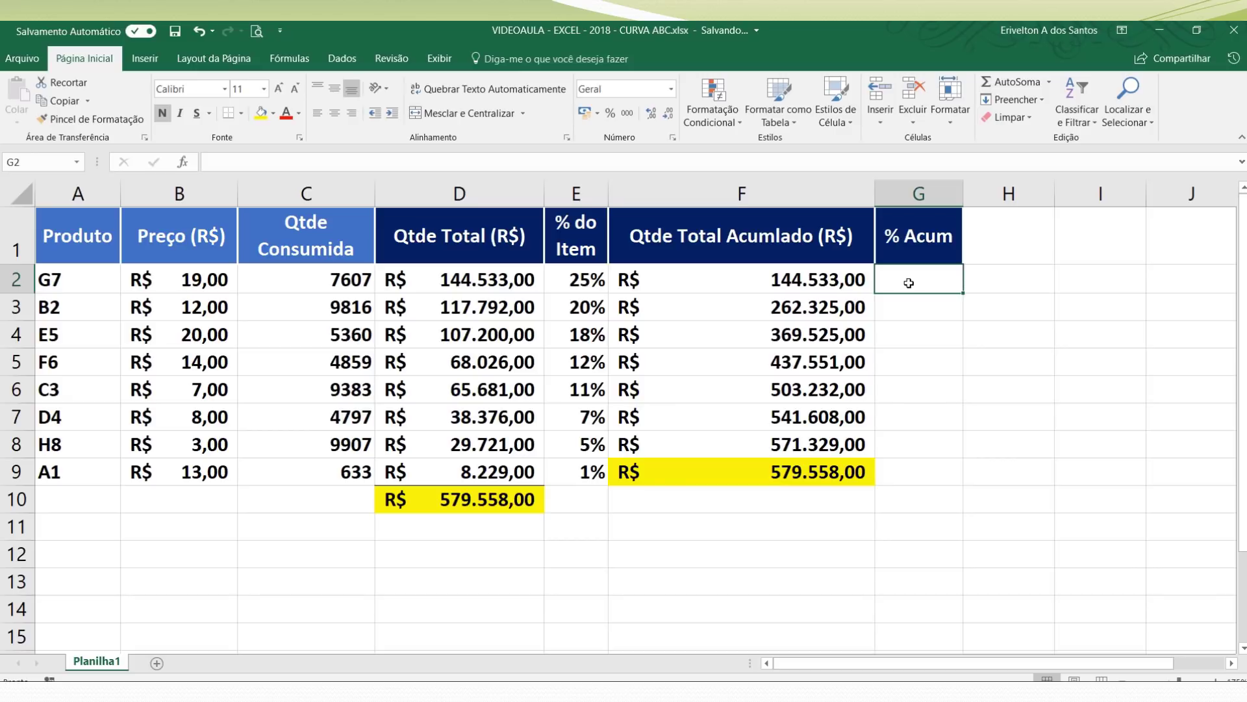
{"action": "type", "text": "="}
{"action": "left_click", "coordinate": [805, 276]}
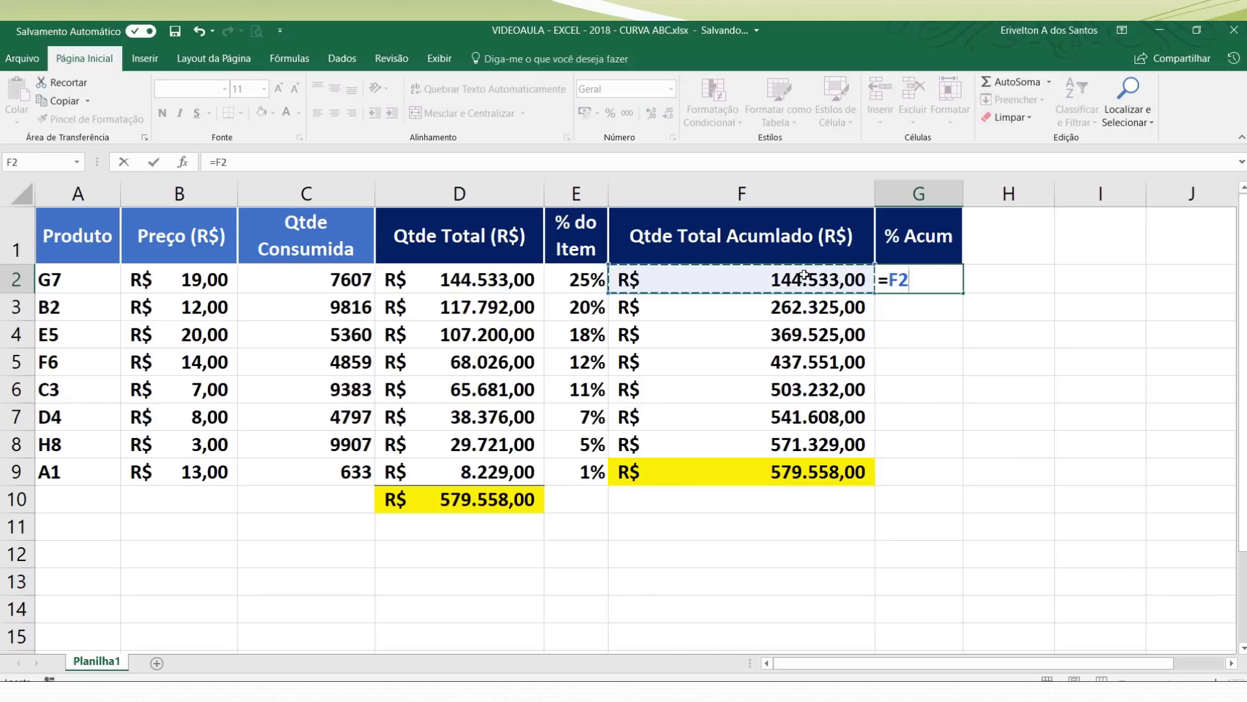
{"action": "type", "text": "/"}
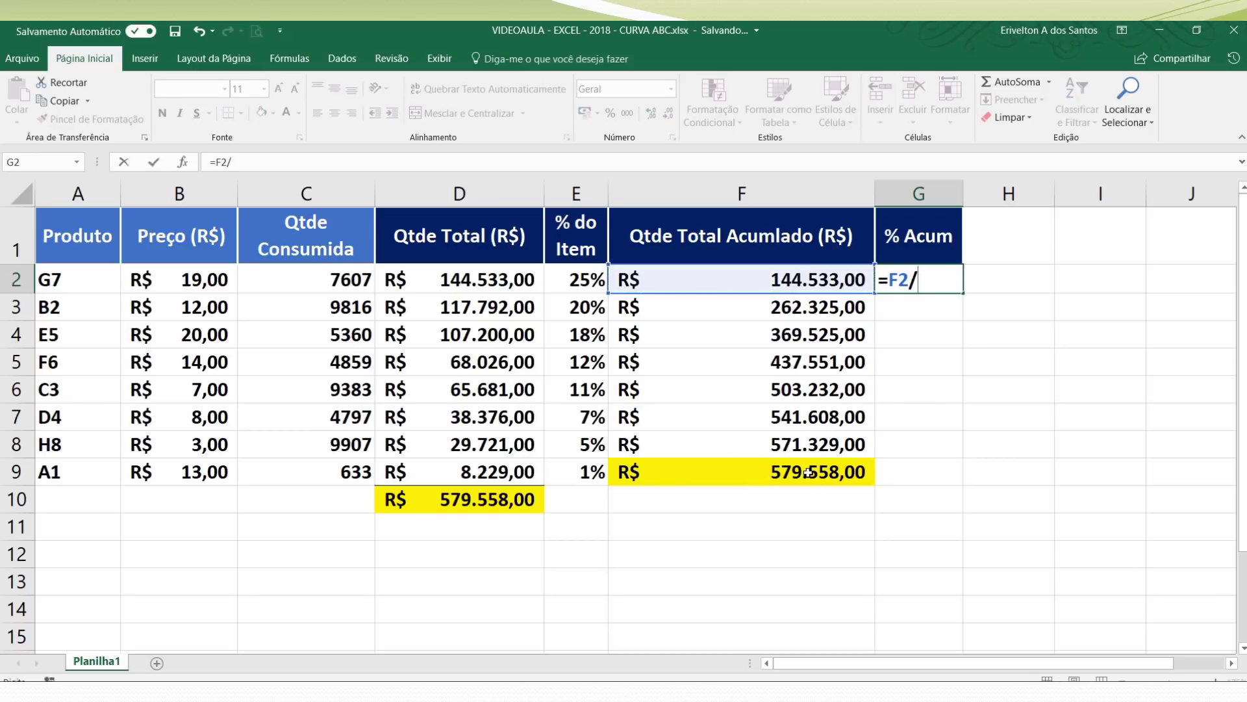
{"action": "left_click", "coordinate": [530, 505]}
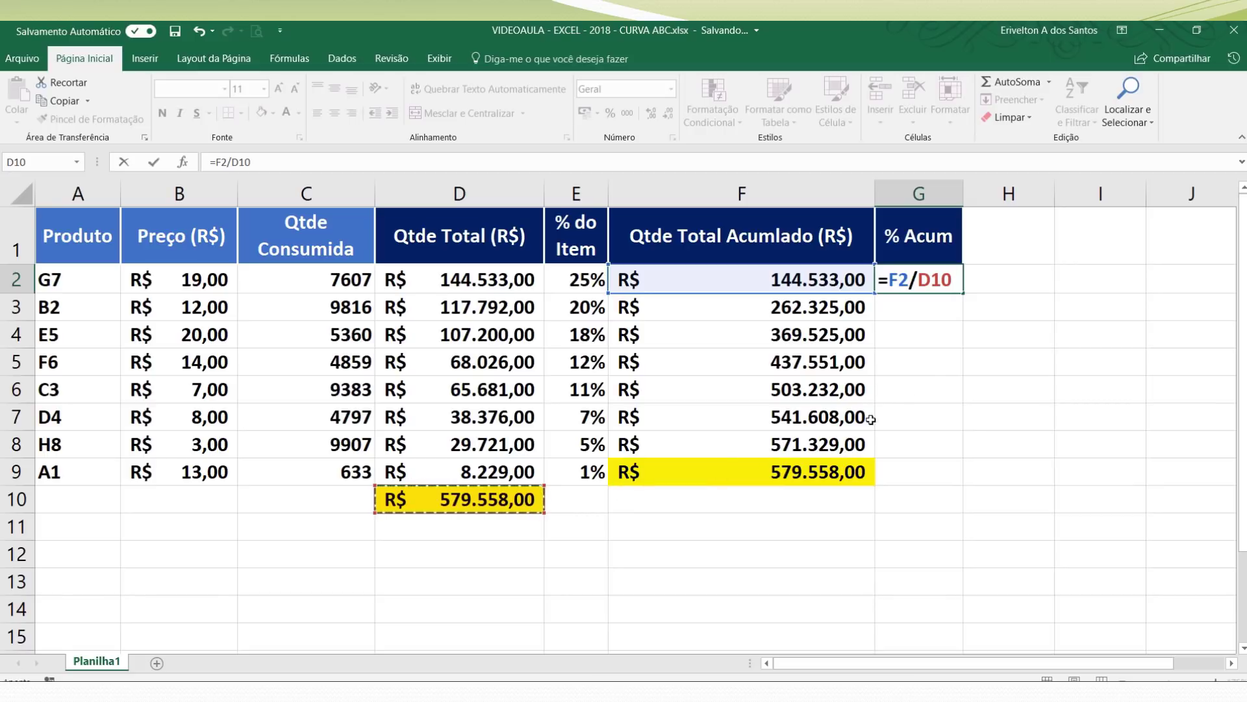
{"action": "key", "text": "F4"}
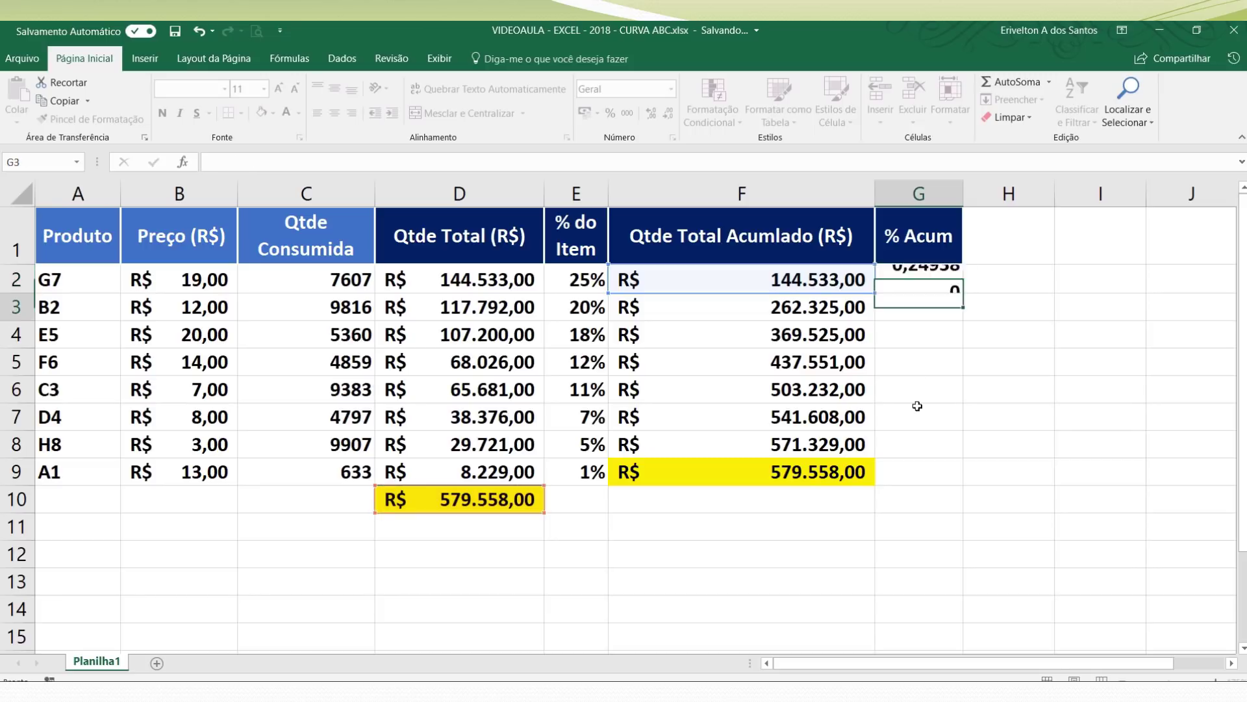
{"action": "key", "text": "Return"}
Step: Format G2 as a percentage and fill its formula down to G9
{"action": "key", "text": "Up"}
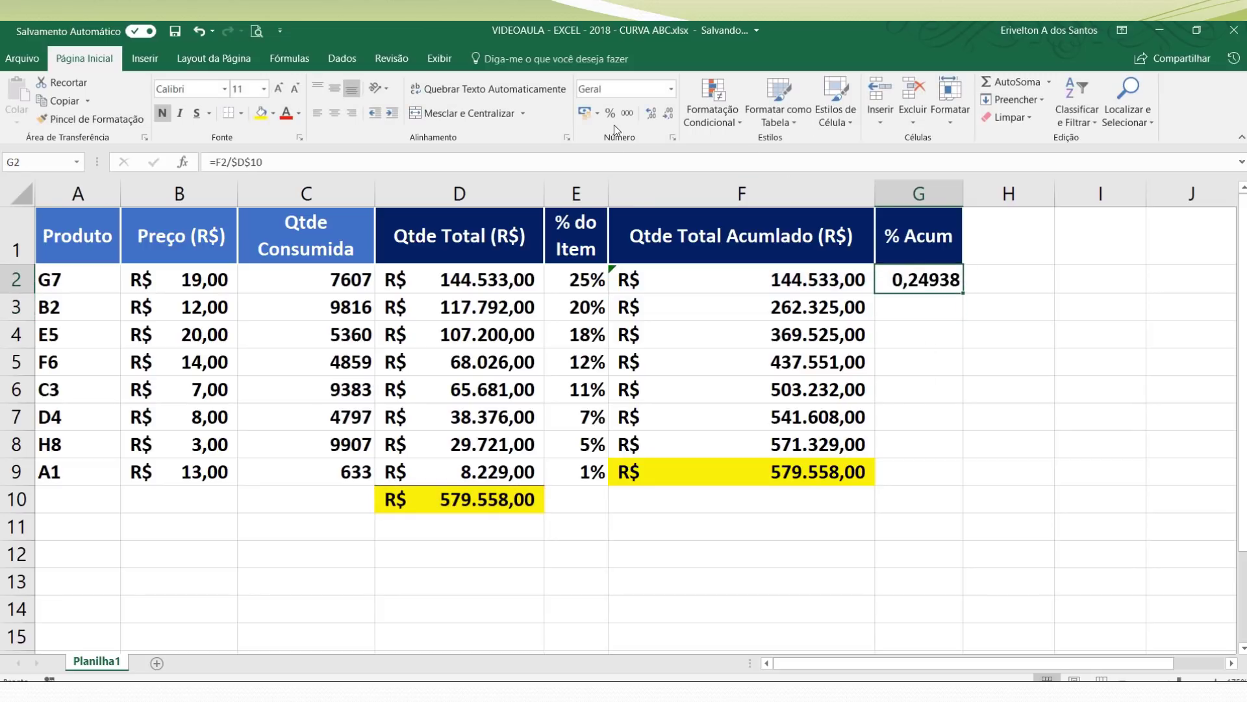
{"action": "left_click", "coordinate": [611, 114]}
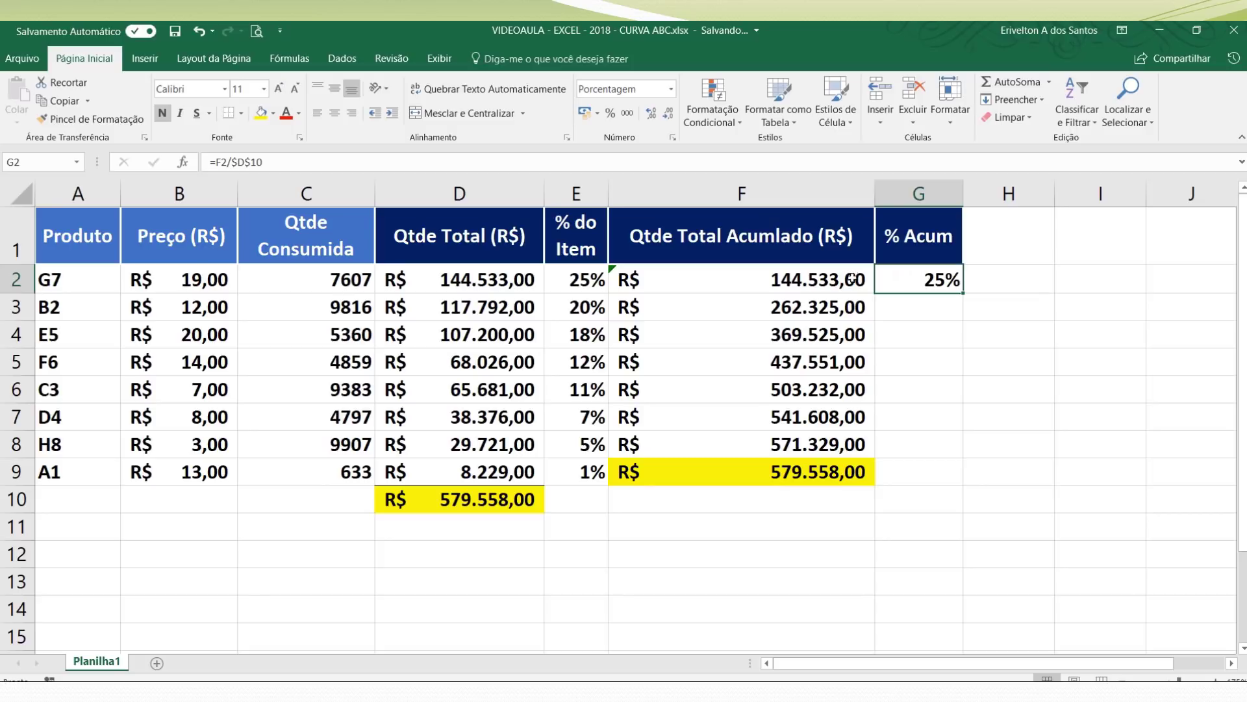
{"action": "left_click", "coordinate": [585, 284]}
{"action": "left_click", "coordinate": [889, 279]}
{"action": "left_click_drag", "start_coordinate": [966, 294], "coordinate": [962, 486]}
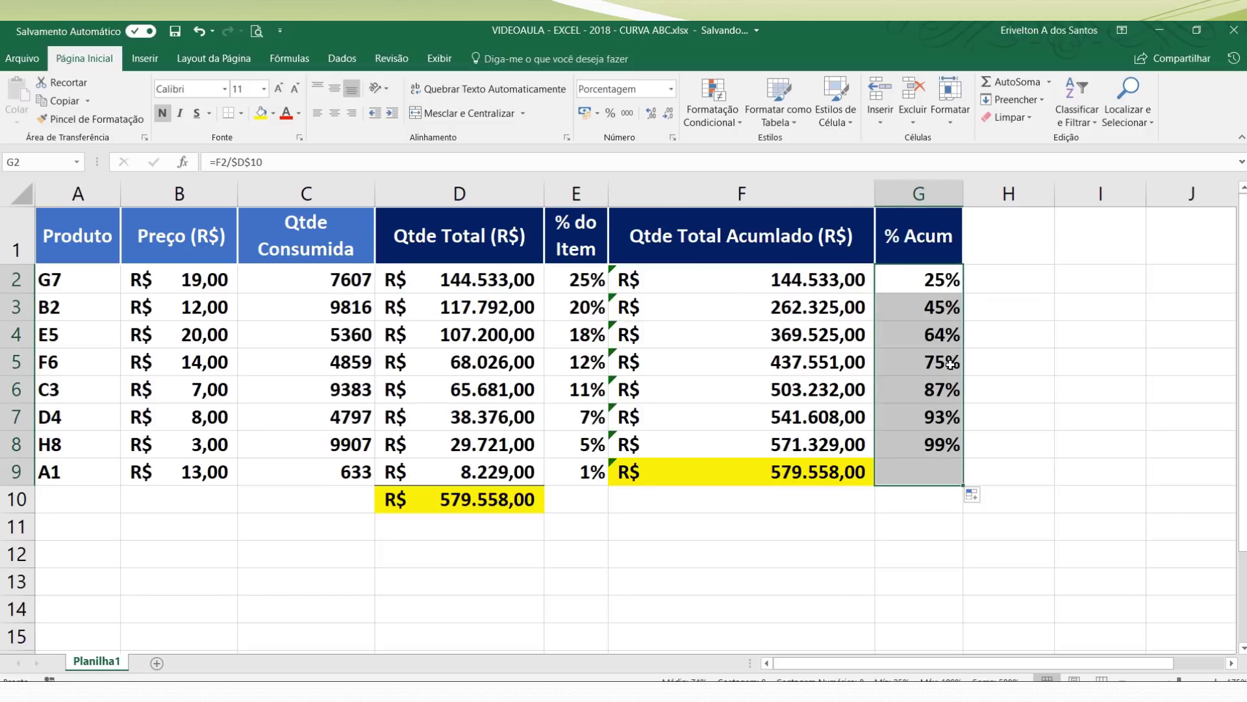
{"action": "left_click", "coordinate": [943, 364]}
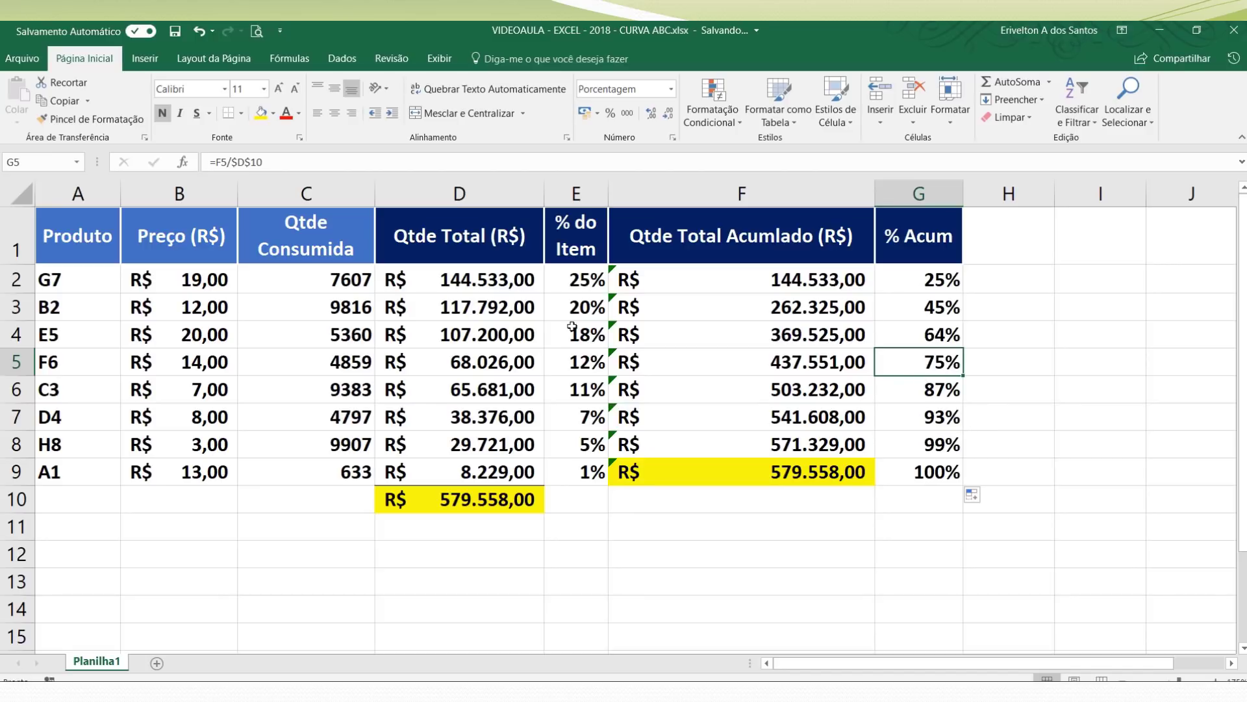
Step: Apply the Nota cell style to the first four product rows, A2:G5
{"action": "left_click_drag", "start_coordinate": [110, 285], "coordinate": [903, 358]}
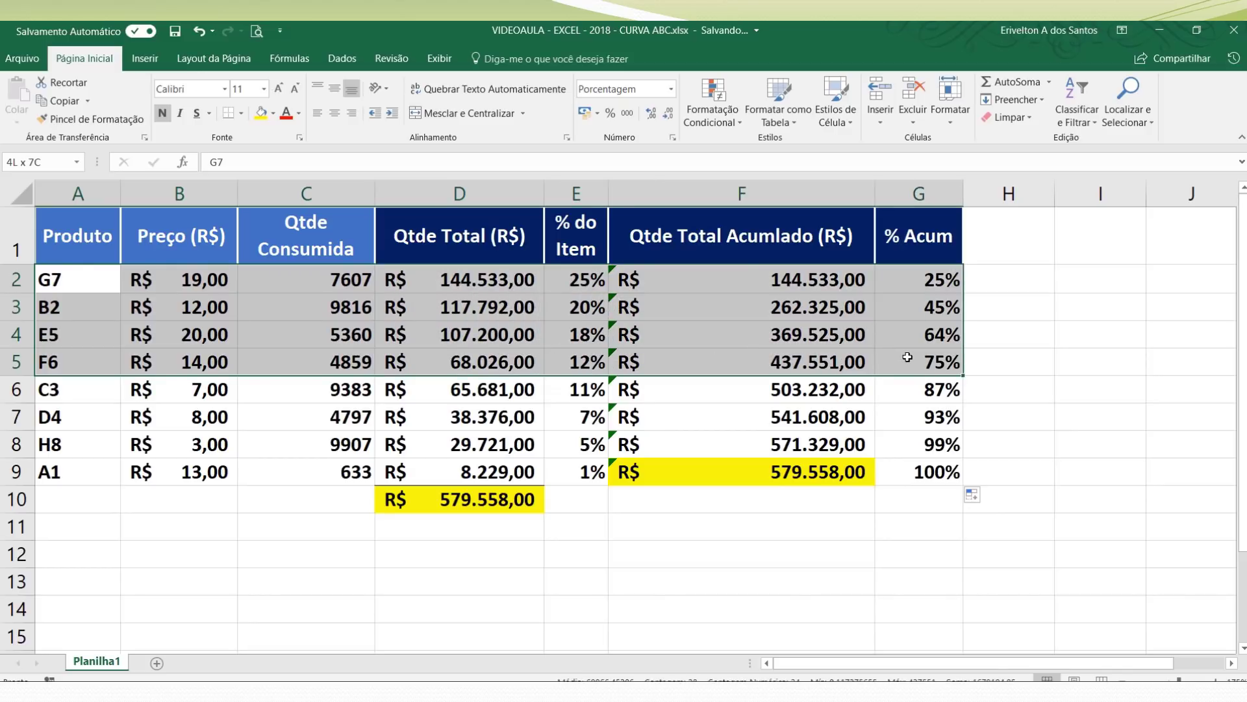
{"action": "left_click_drag", "start_coordinate": [908, 357], "coordinate": [904, 337]}
{"action": "left_click", "coordinate": [905, 337]}
{"action": "left_click", "coordinate": [844, 342]}
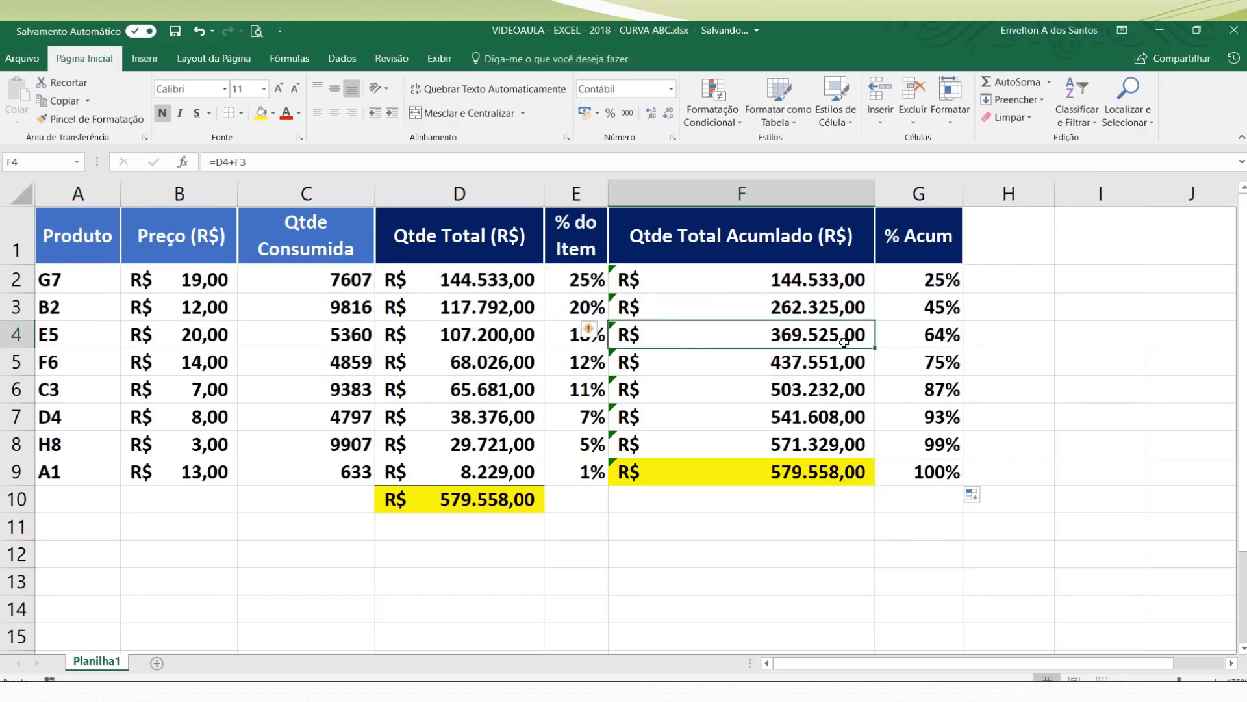
{"action": "left_click_drag", "start_coordinate": [100, 272], "coordinate": [917, 359]}
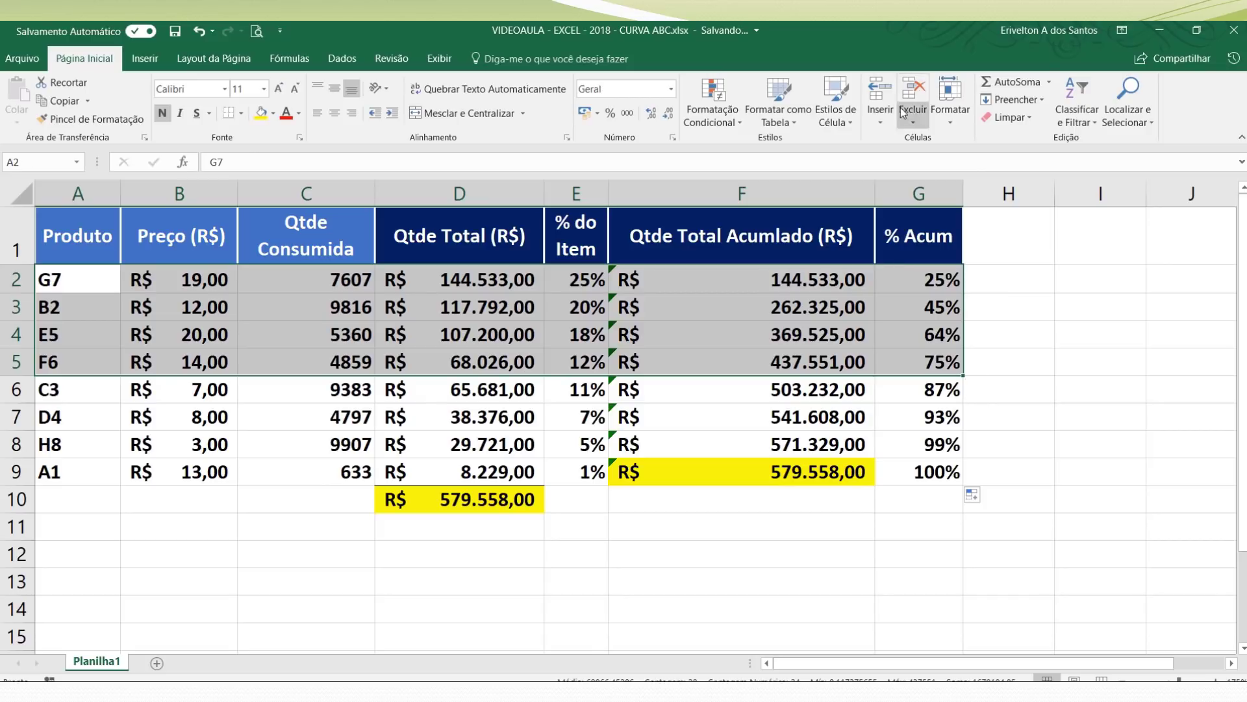
{"action": "left_click", "coordinate": [834, 120]}
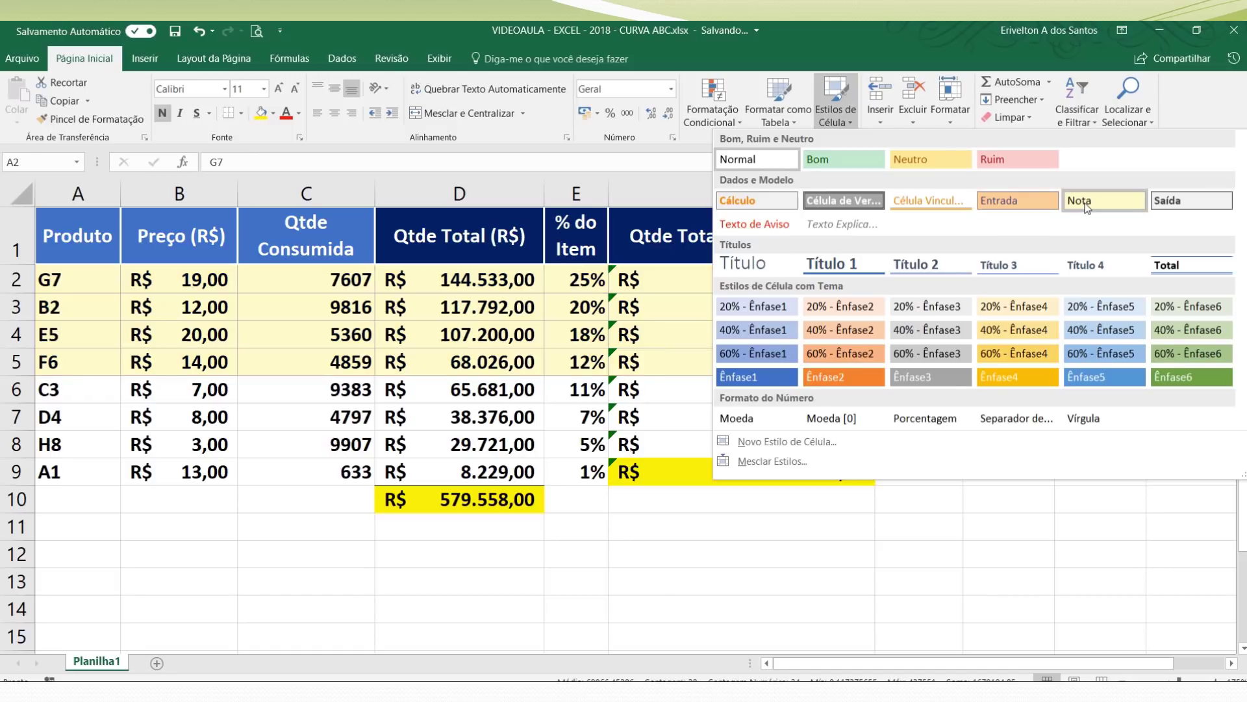
{"action": "left_click", "coordinate": [1083, 207]}
{"action": "left_click", "coordinate": [730, 342]}
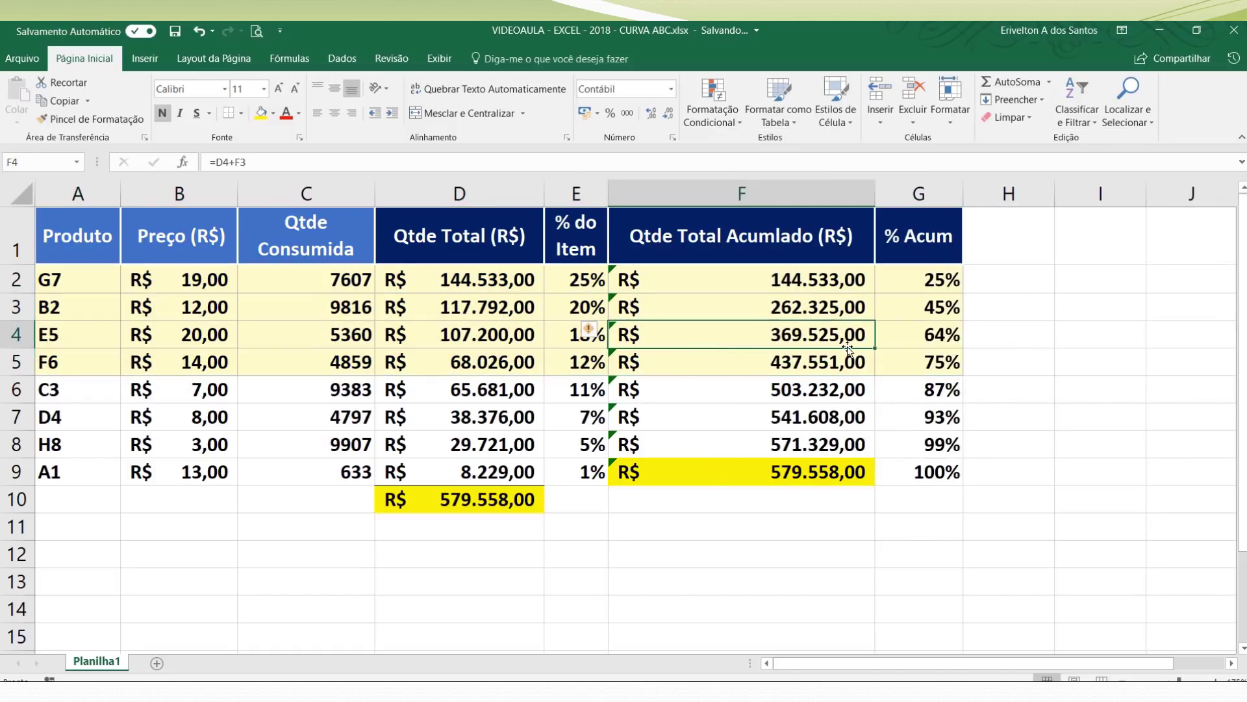
Step: Add a Classificação header in H1 with the formatting of the % Acum header, and widen column H to fit it
{"action": "left_click", "coordinate": [994, 226]}
{"action": "left_click", "coordinate": [935, 239]}
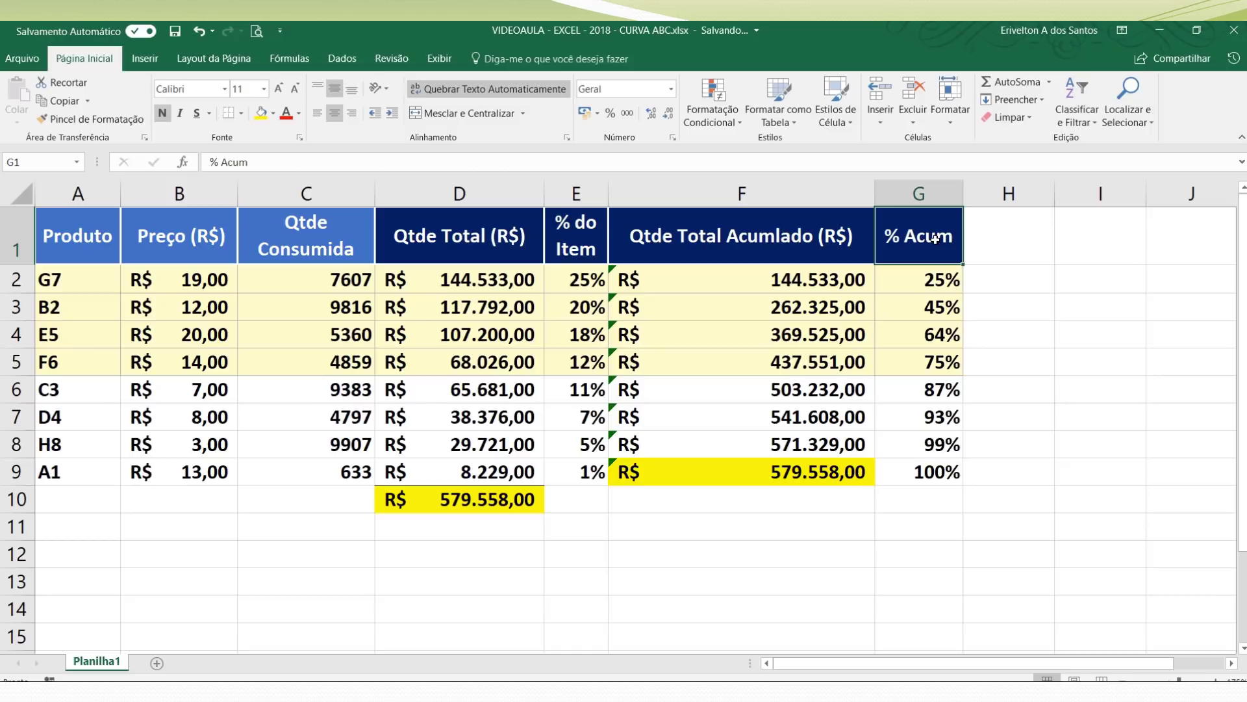
{"action": "key", "text": "ctrl+c"}
{"action": "key", "text": "Right"}
{"action": "key", "text": "ctrl+v"}
{"action": "type", "text": "c"}
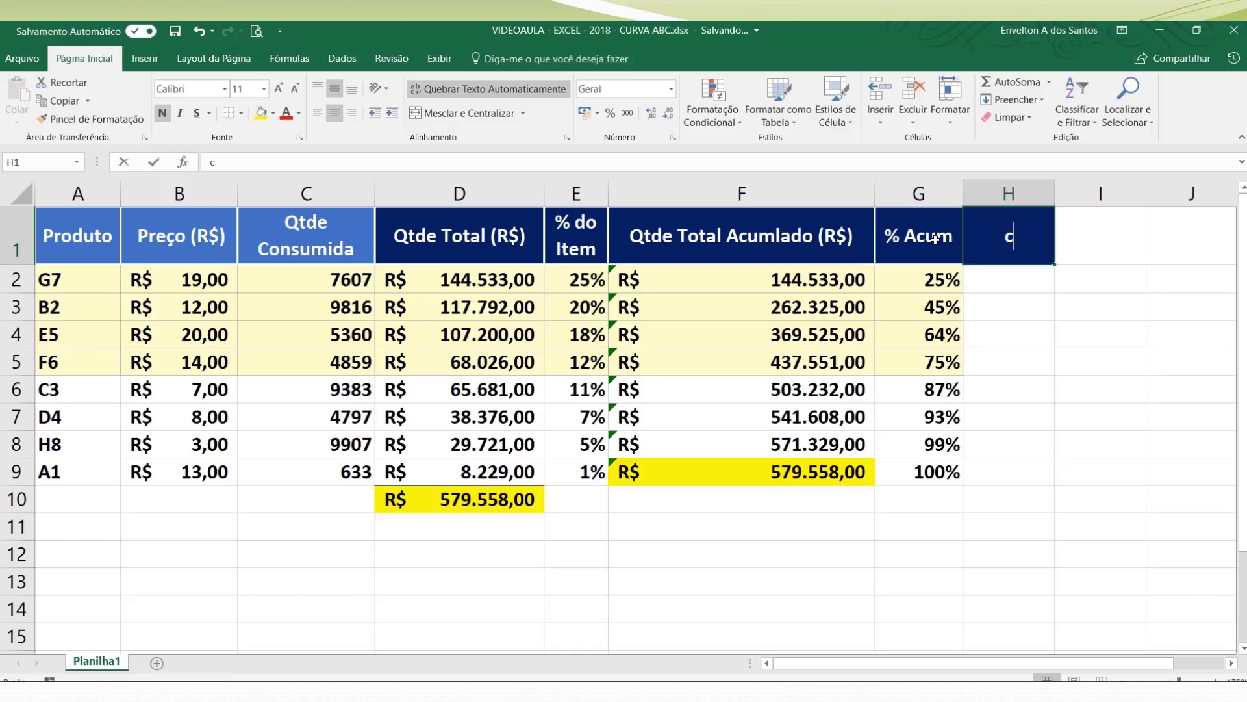
{"action": "type", "text": "ca"}
{"action": "key", "text": "BackSpace"}
{"action": "key", "text": "BackSpace"}
{"action": "type", "text": "Classificação"}
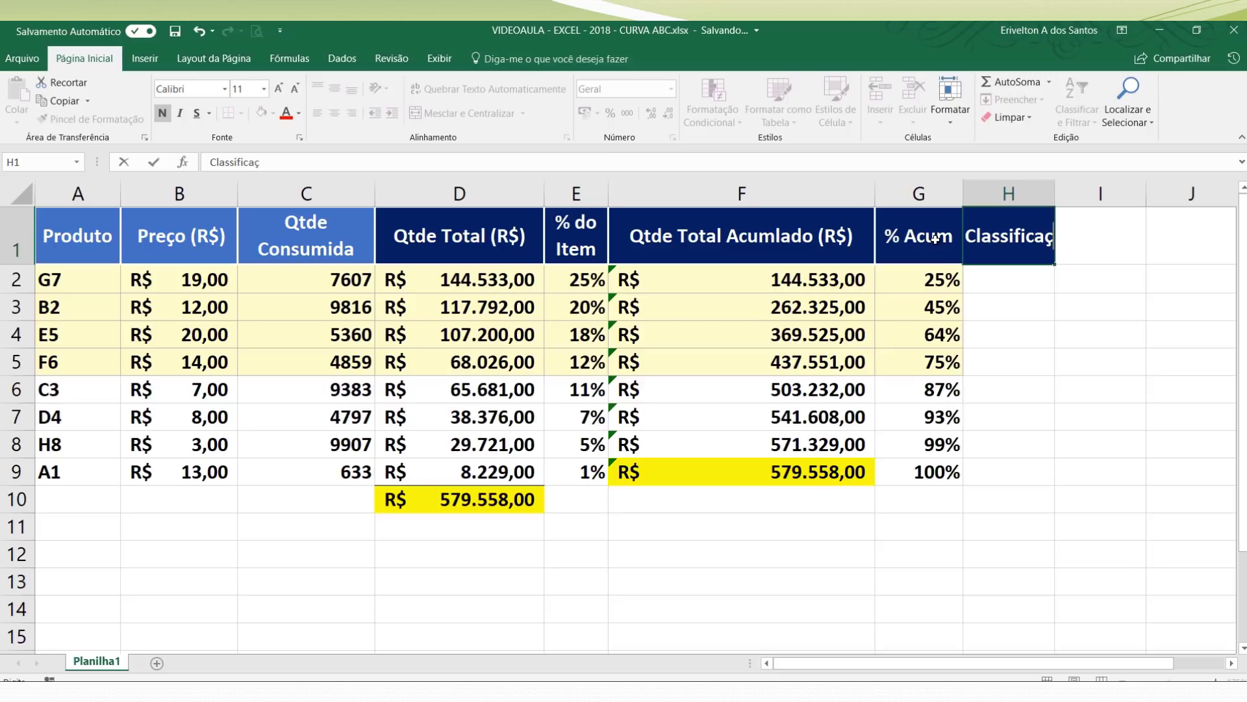
{"action": "key", "text": "Return"}
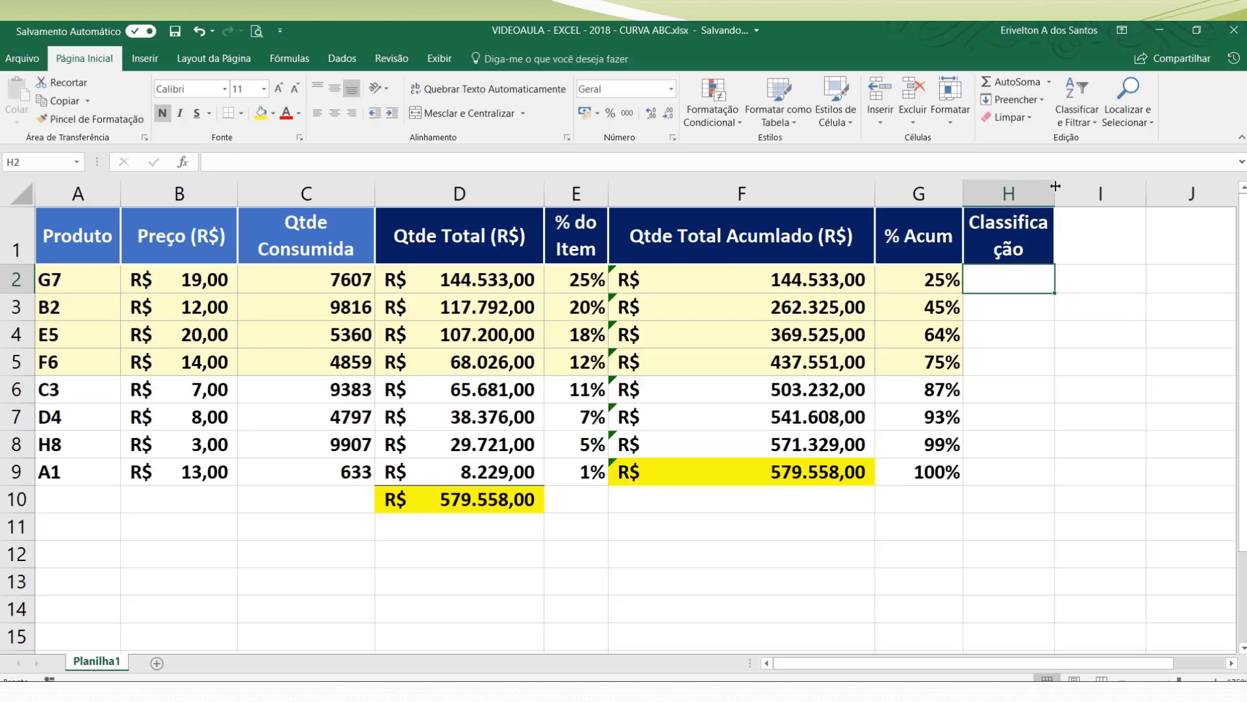
{"action": "left_click_drag", "start_coordinate": [1057, 186], "coordinate": [1053, 216]}
{"action": "double_click", "coordinate": [1053, 208]}
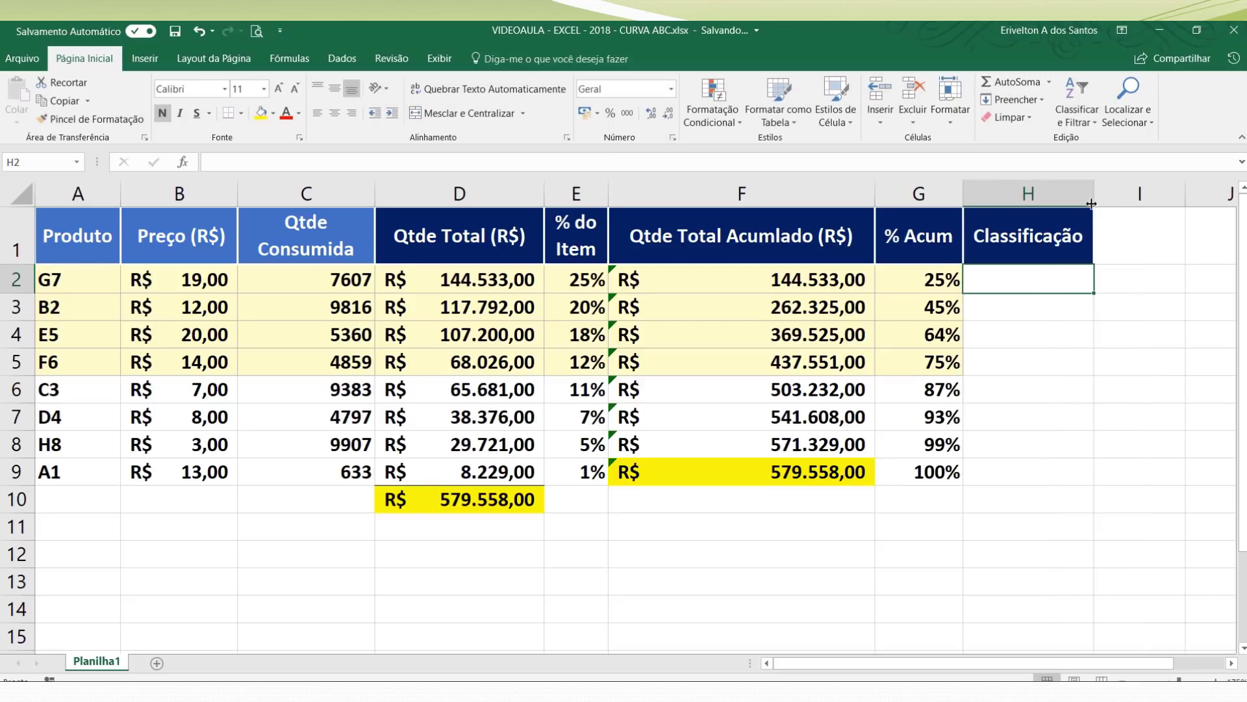
Step: Classify the products in rows 2 to 5 as A in the Classificação column
{"action": "type", "text": "A"}
{"action": "key", "text": "Return"}
{"action": "type", "text": "A"}
{"action": "key", "text": "Return"}
{"action": "type", "text": "A"}
{"action": "key", "text": "Return"}
{"action": "type", "text": "A"}
{"action": "key", "text": "Return"}
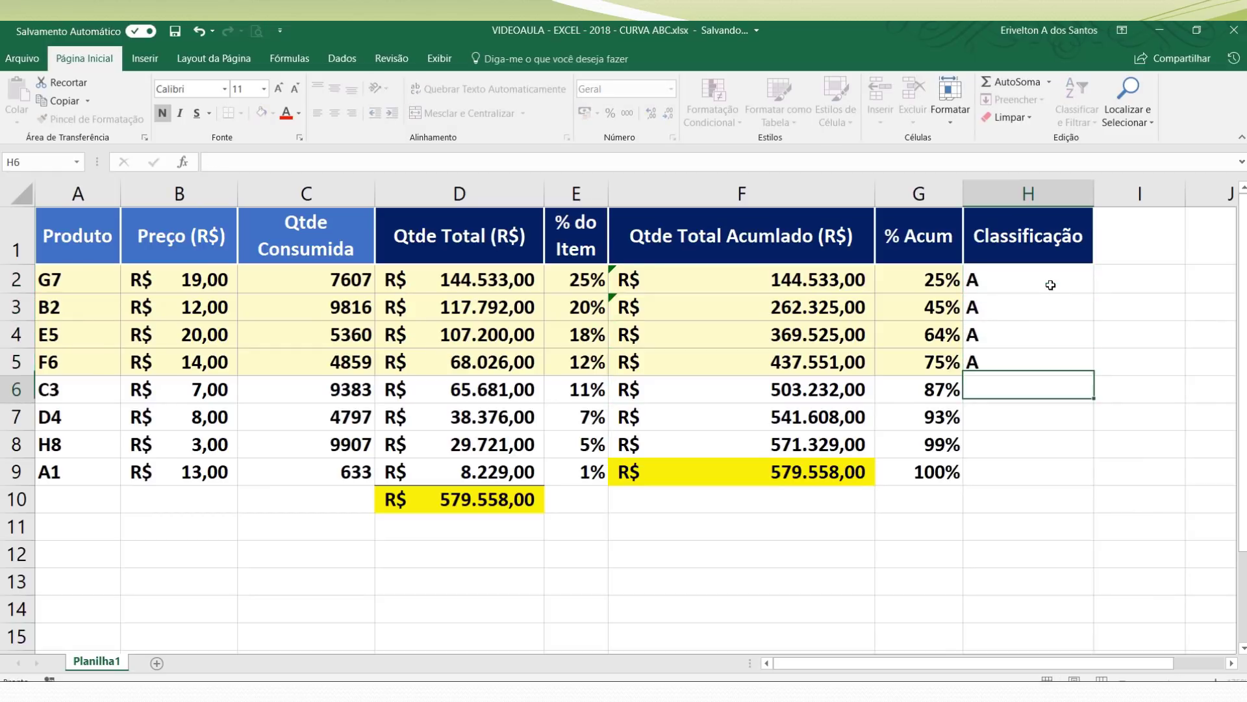
Step: Classify the products in rows 6 and 7 as B and those in rows 8 and 9 as C
{"action": "type", "text": "B"}
{"action": "key", "text": "Return"}
{"action": "type", "text": "B"}
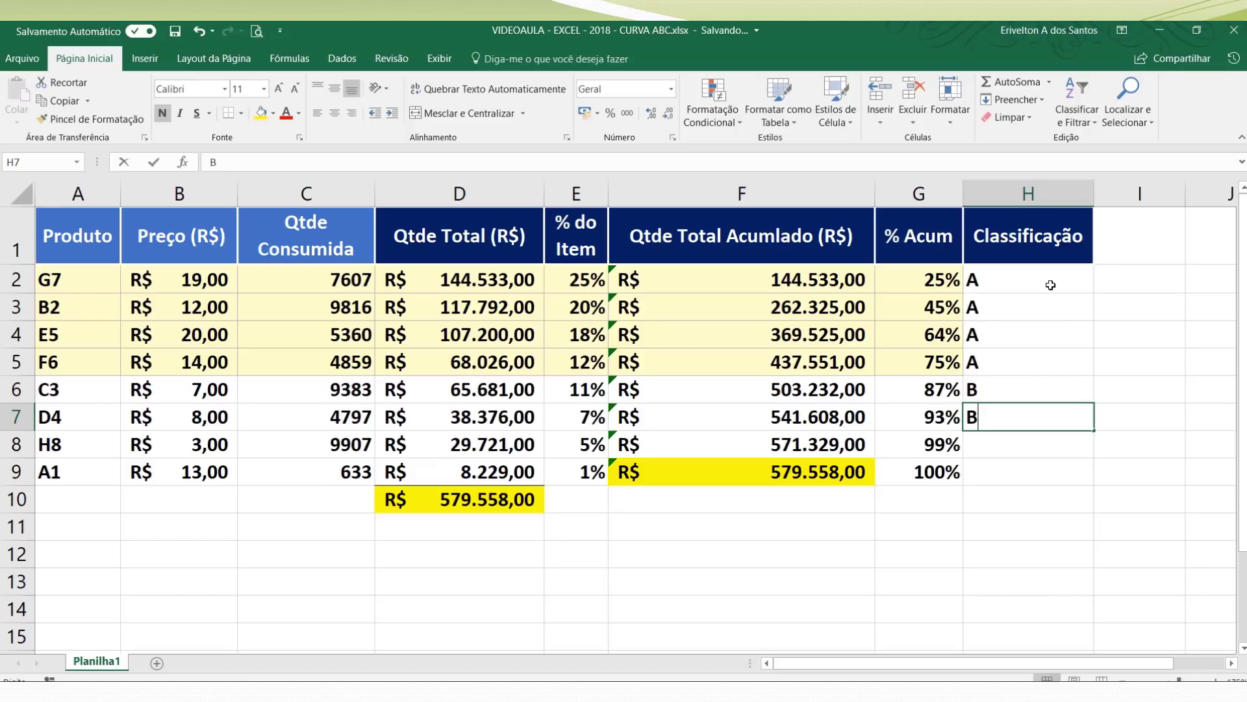
{"action": "key", "text": "Return"}
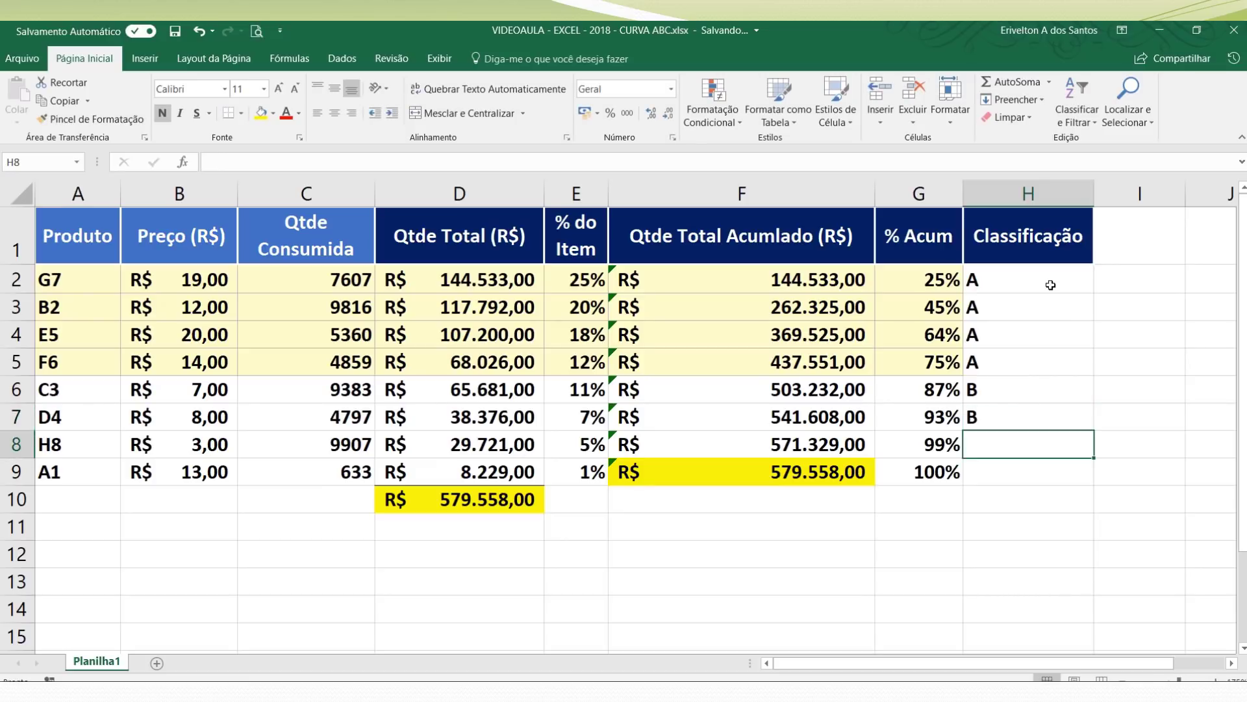
{"action": "type", "text": "C"}
{"action": "key", "text": "Return"}
{"action": "type", "text": "C"}
{"action": "key", "text": "Return"}
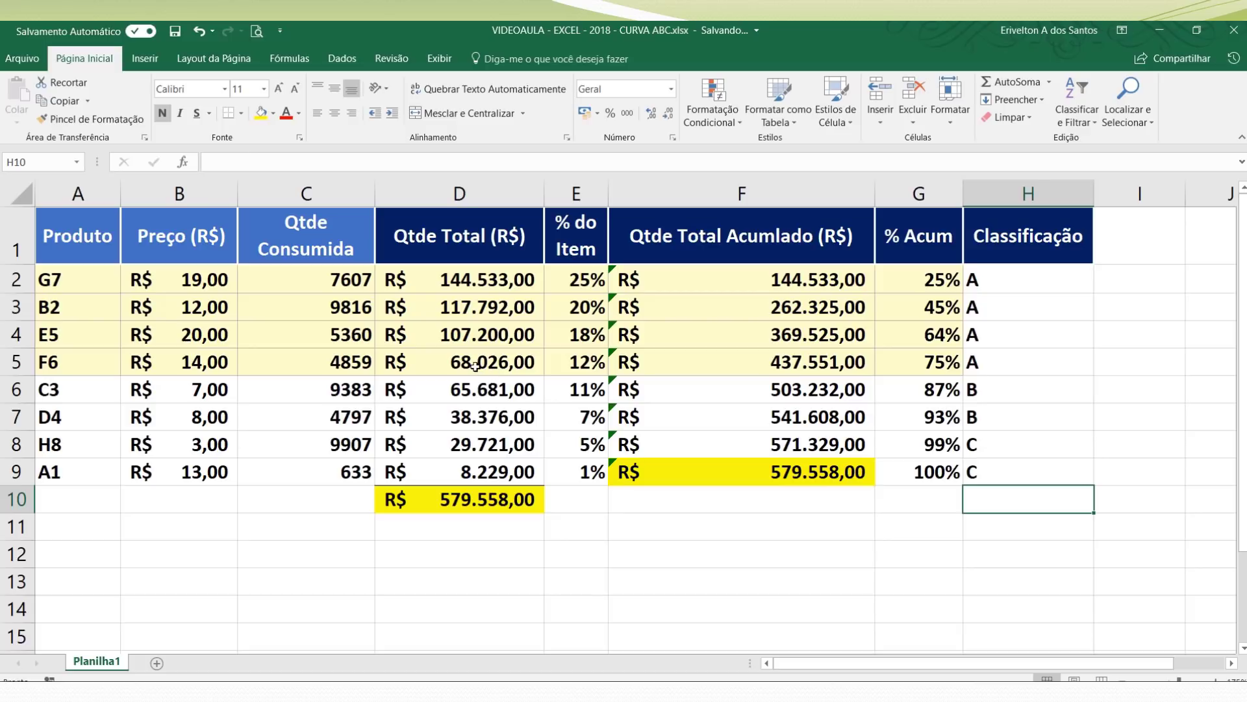
{"action": "left_click_drag", "start_coordinate": [466, 340], "coordinate": [494, 359]}
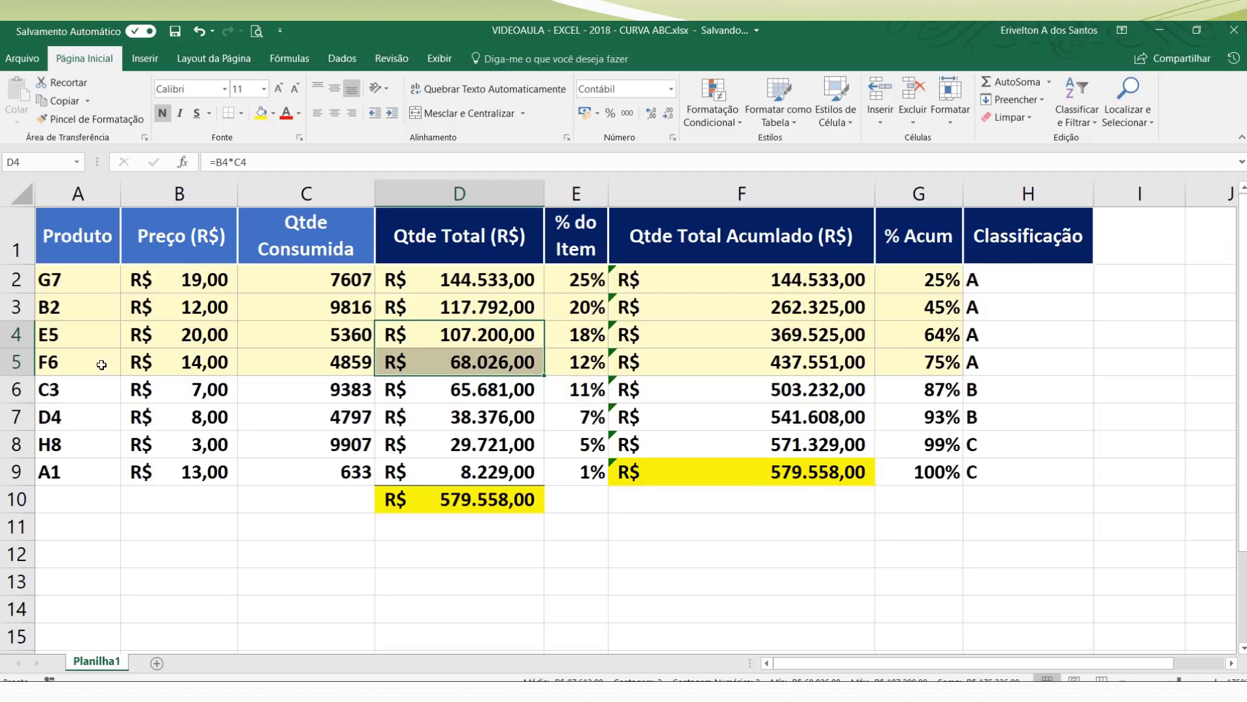
{"action": "left_click", "coordinate": [68, 336]}
{"action": "left_click", "coordinate": [70, 365]}
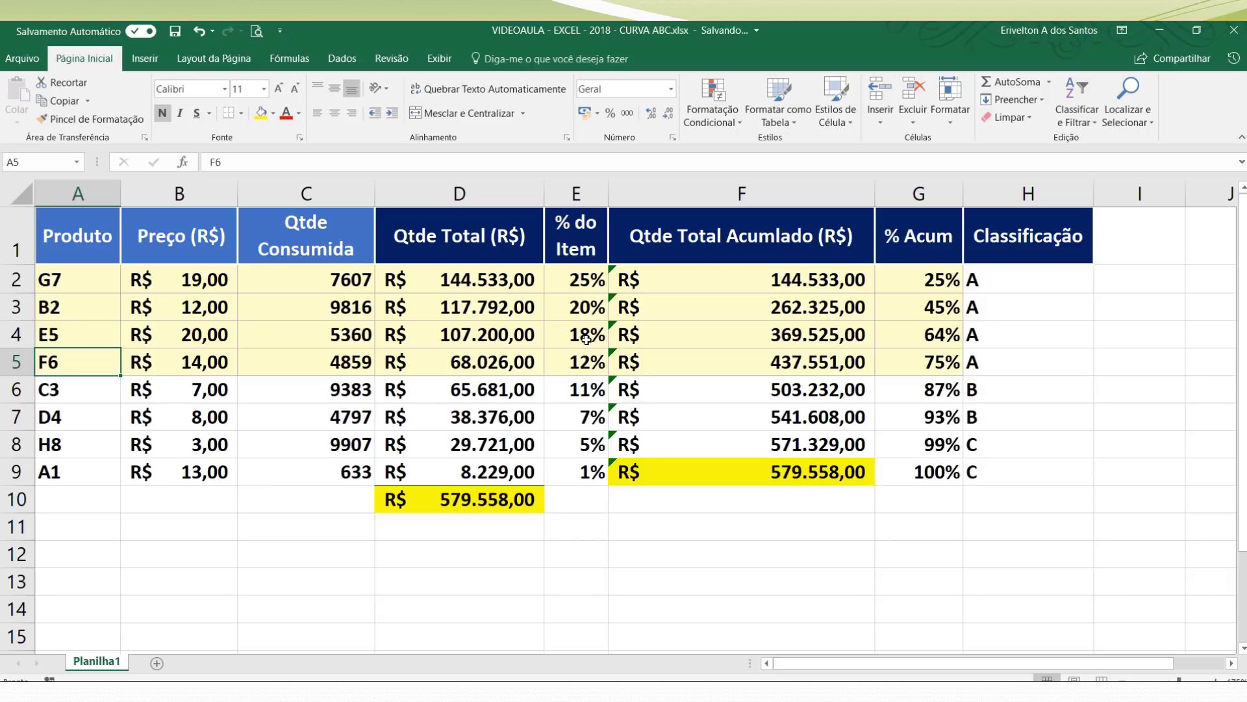
Step: Colour the Qtde Total values of the first three products, D2:D4, red
{"action": "left_click_drag", "start_coordinate": [478, 286], "coordinate": [480, 337]}
{"action": "left_click", "coordinate": [287, 114]}
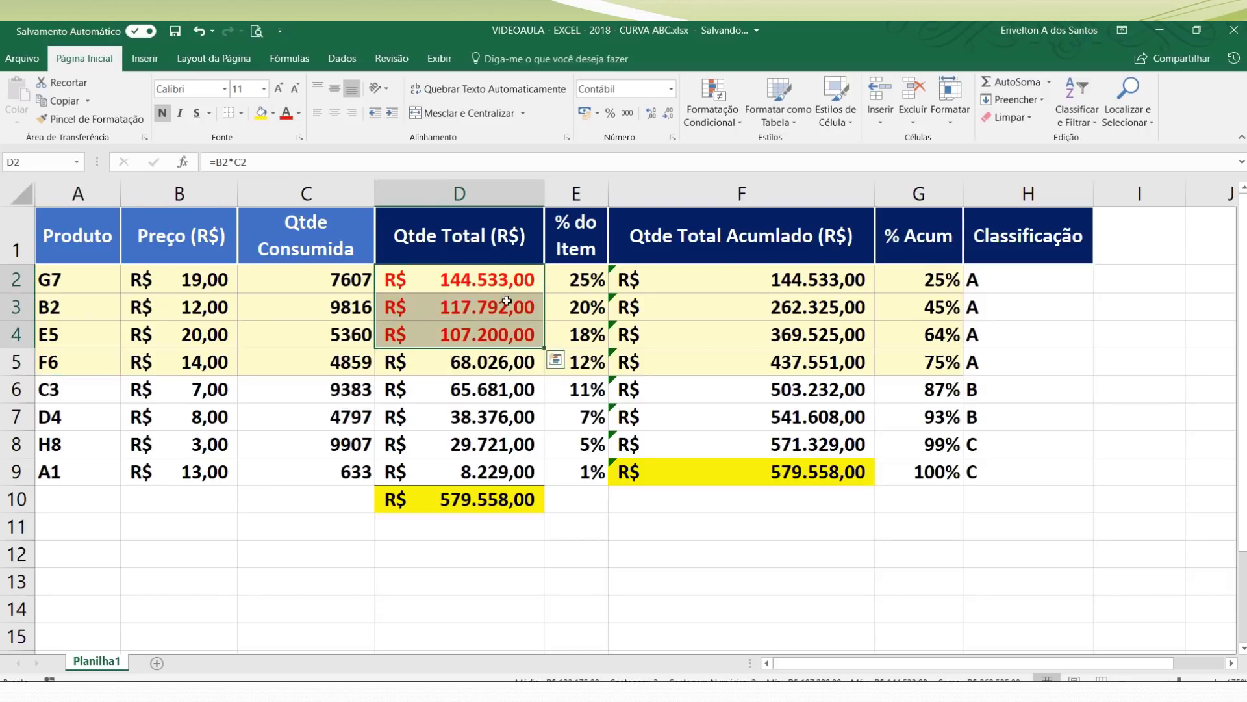
{"action": "left_click", "coordinate": [478, 306]}
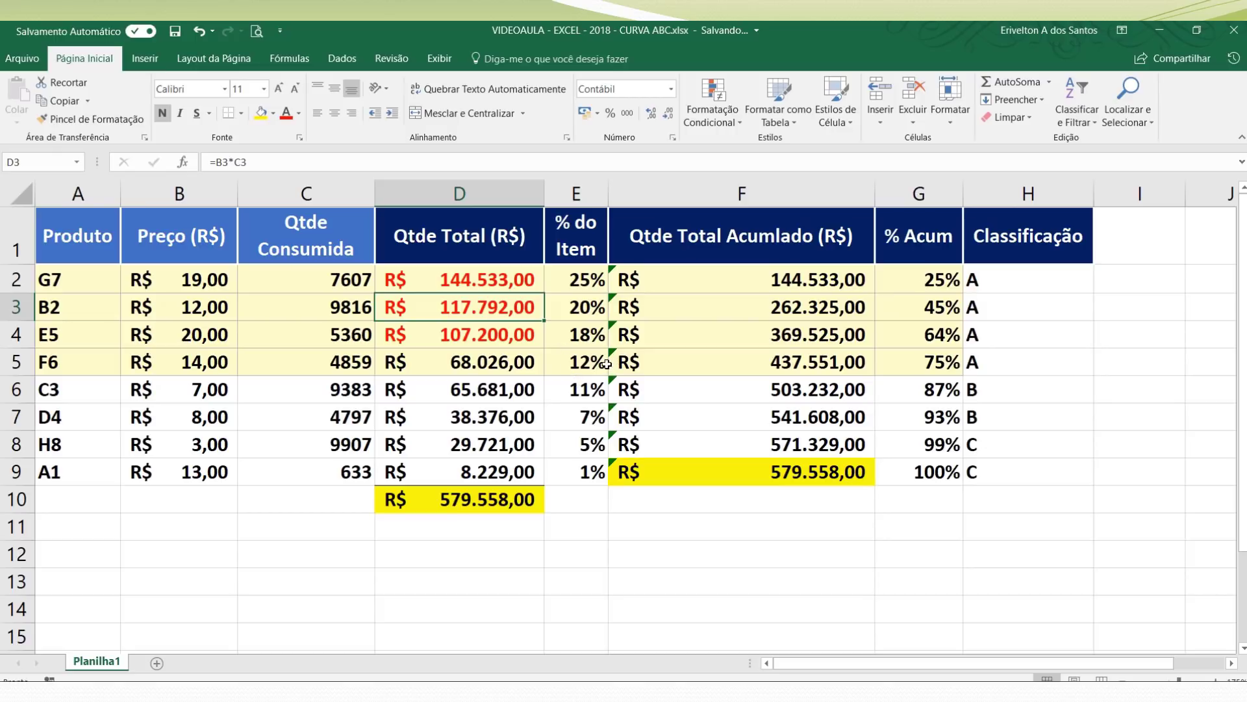
Step: Insert a 2D line chart of the % do Item column, E1:E9, and move it so the % Acum column is uncovered
{"action": "left_click_drag", "start_coordinate": [575, 253], "coordinate": [581, 474]}
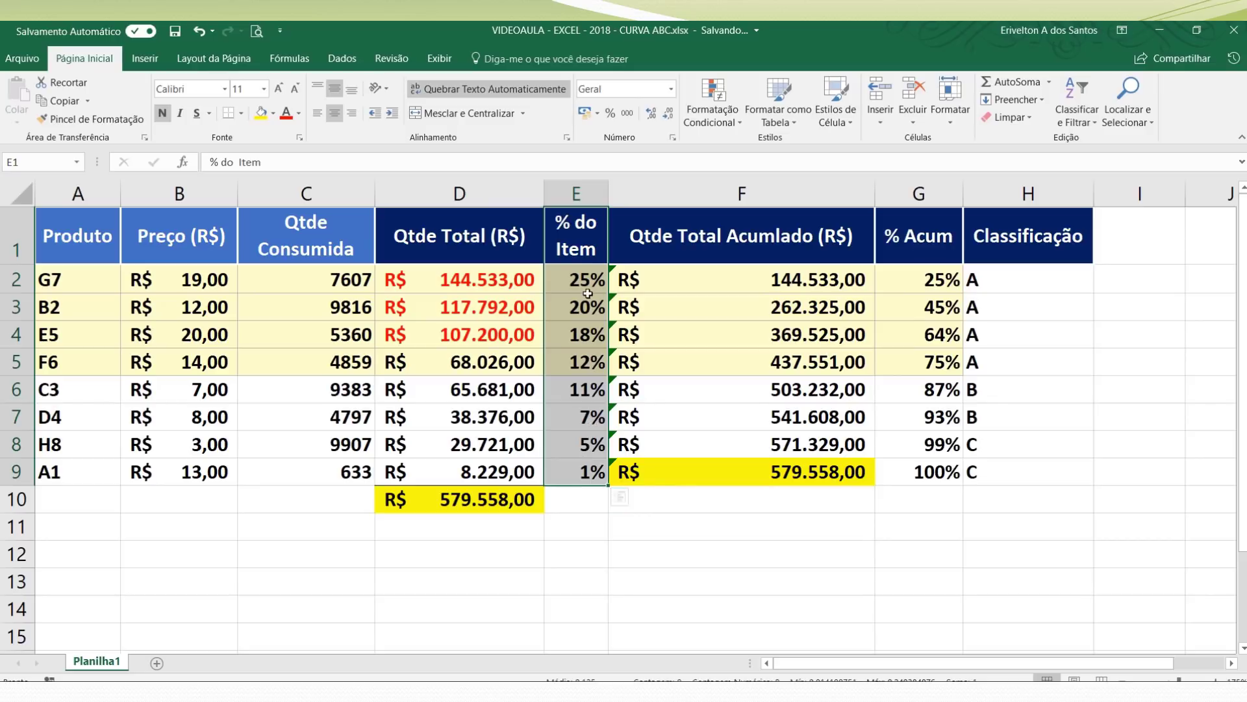
{"action": "left_click_drag", "start_coordinate": [584, 251], "coordinate": [594, 469]}
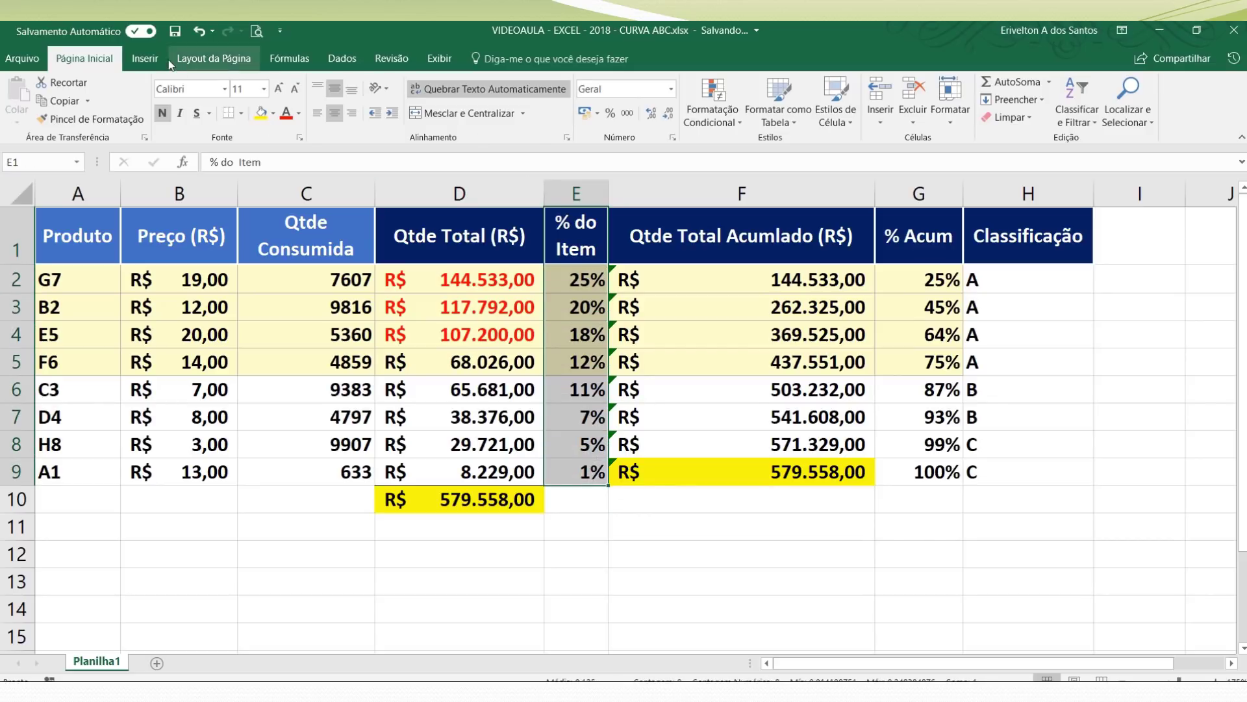
{"action": "left_click", "coordinate": [145, 59]}
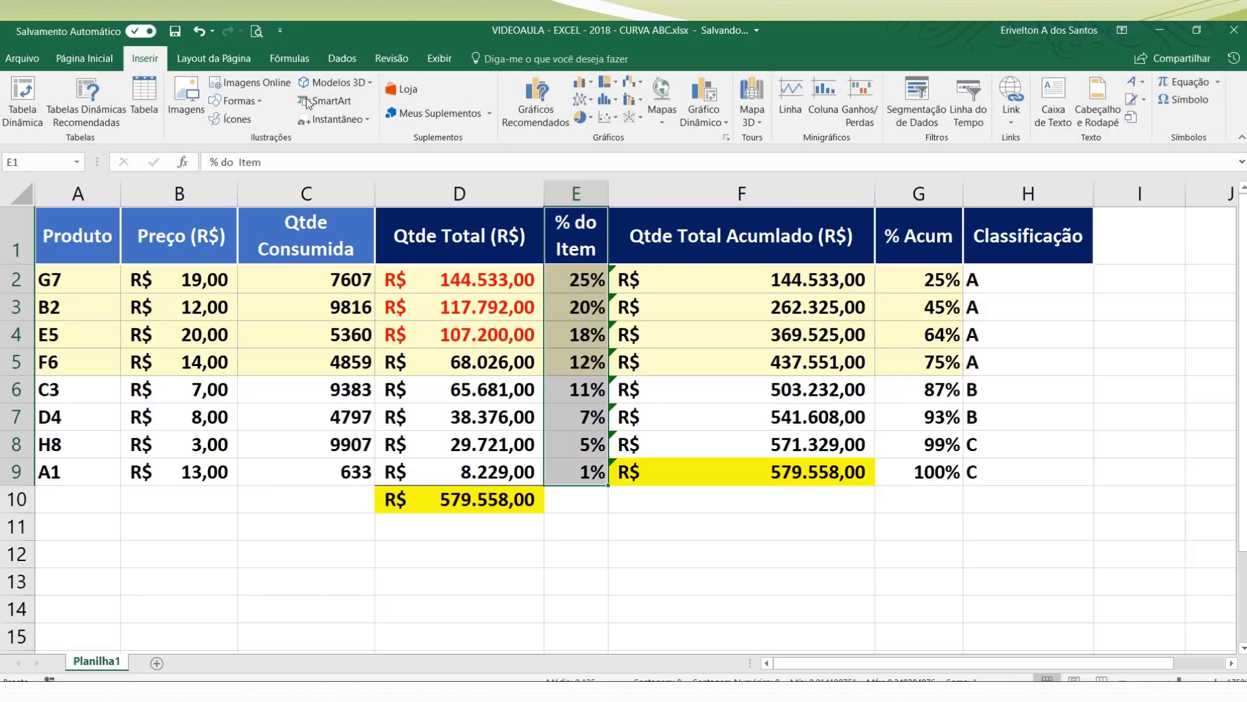
{"action": "left_click", "coordinate": [579, 98]}
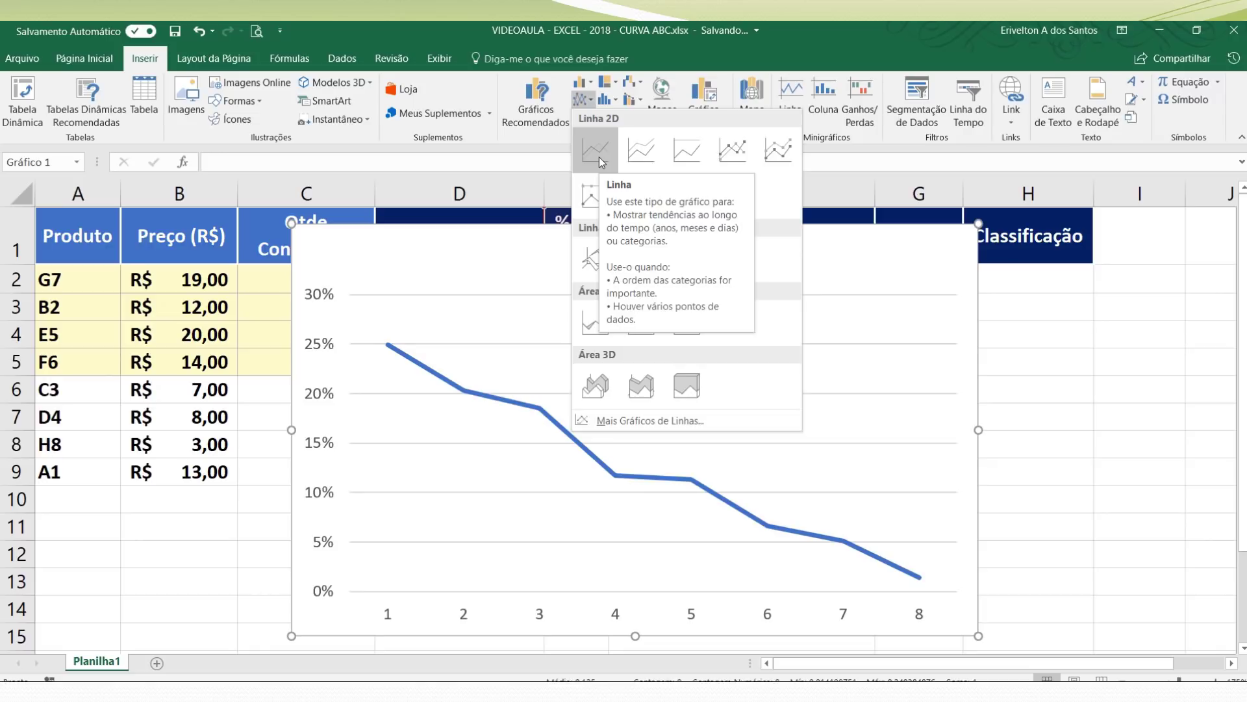
{"action": "left_click", "coordinate": [599, 157]}
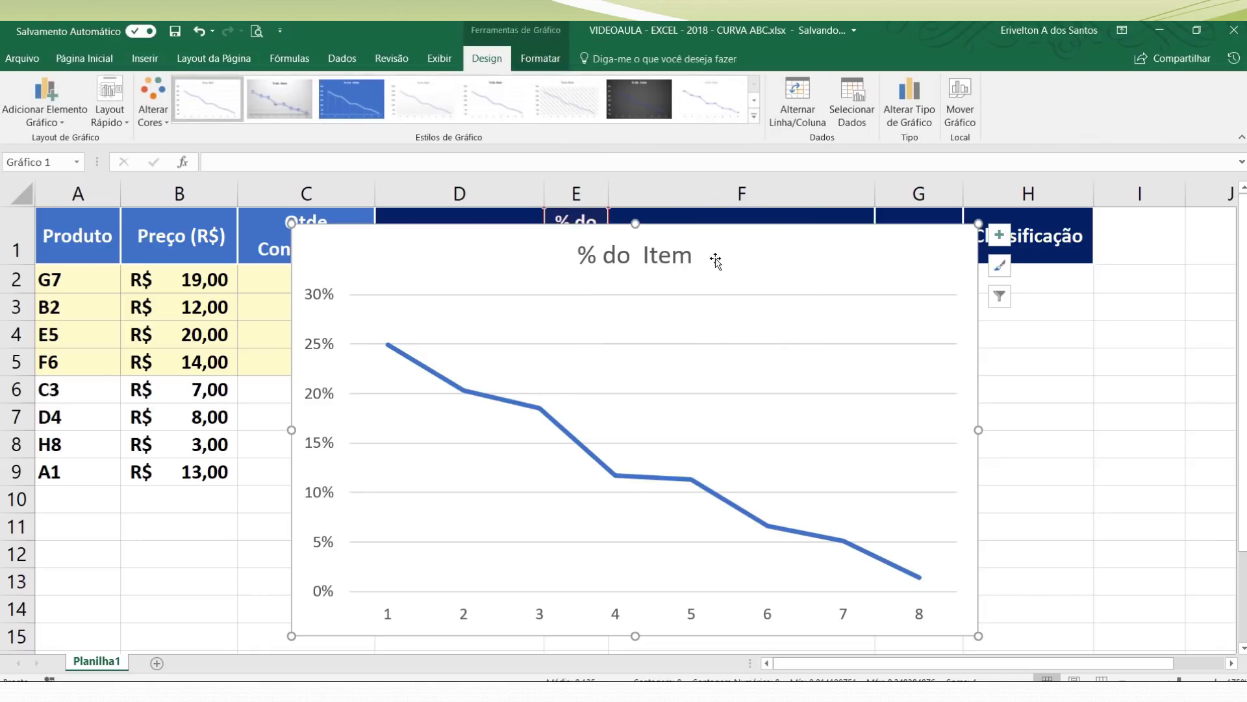
{"action": "left_click_drag", "start_coordinate": [816, 245], "coordinate": [623, 239]}
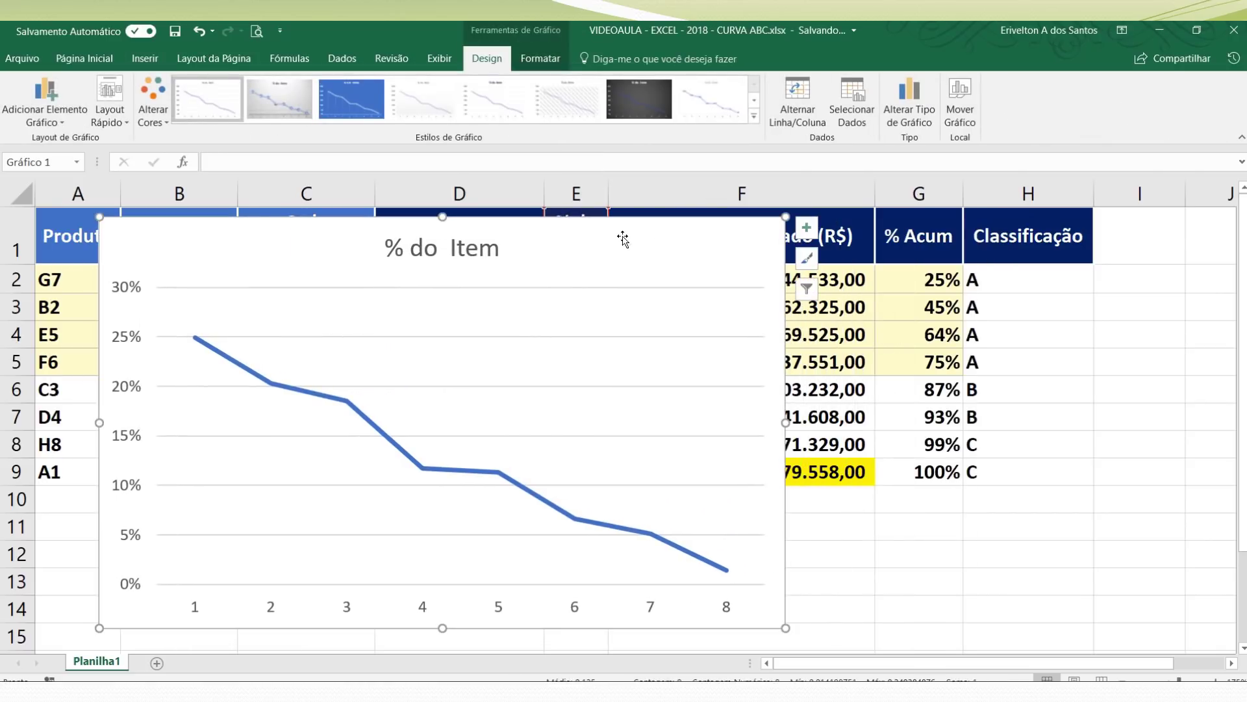
Step: Add the % Acum column, G1:G9, to the line chart as a second series by copying it in
{"action": "left_click_drag", "start_coordinate": [935, 259], "coordinate": [927, 461]}
{"action": "key", "text": "ctrl+c"}
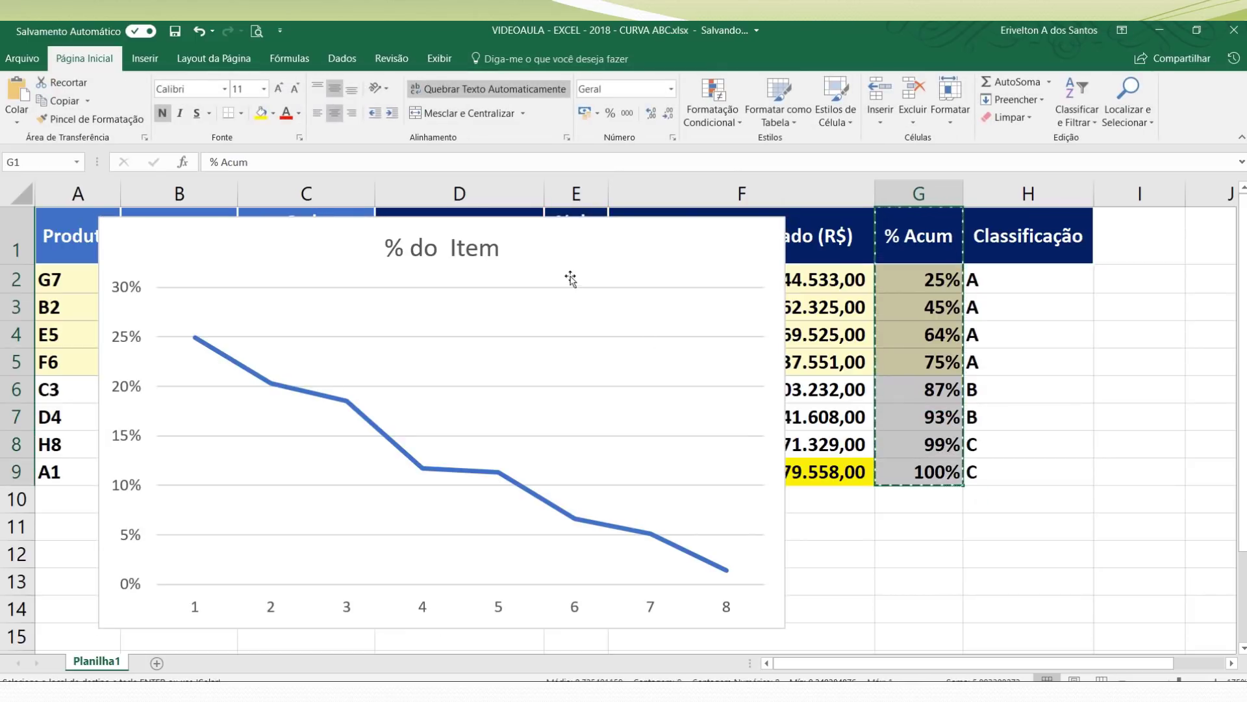
{"action": "left_click", "coordinate": [567, 266]}
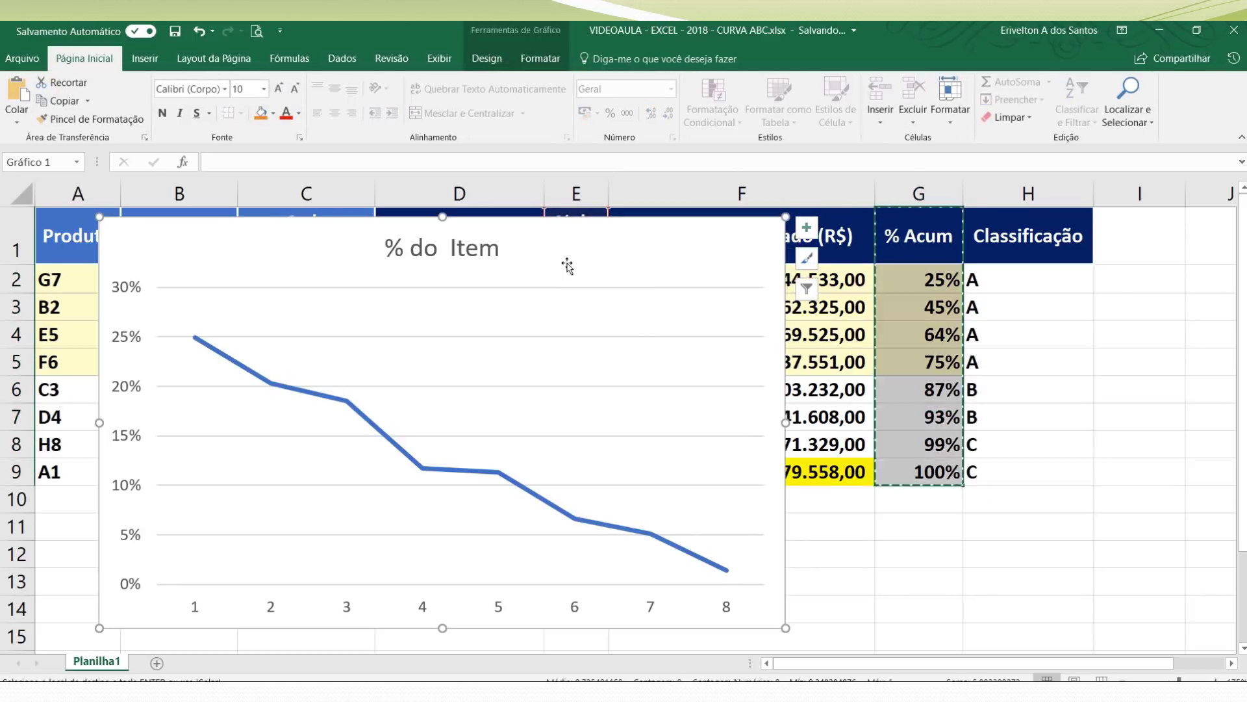
{"action": "key", "text": "ctrl+v"}
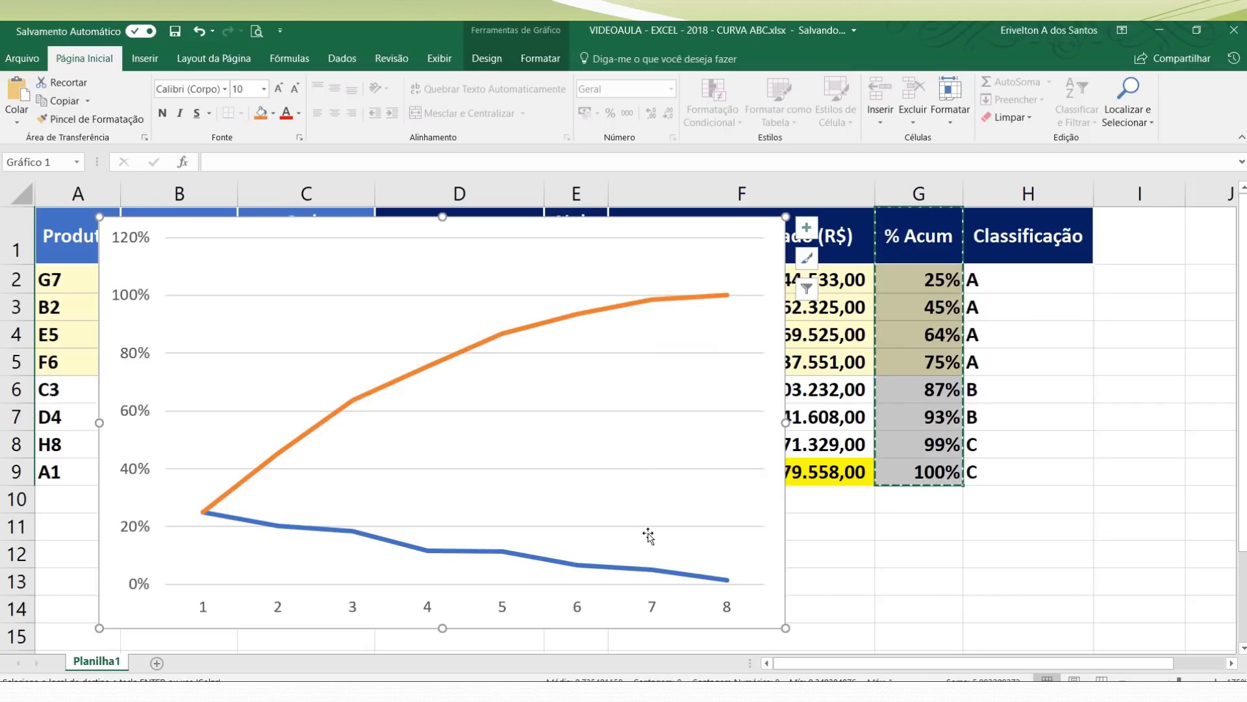
{"action": "left_click", "coordinate": [524, 269]}
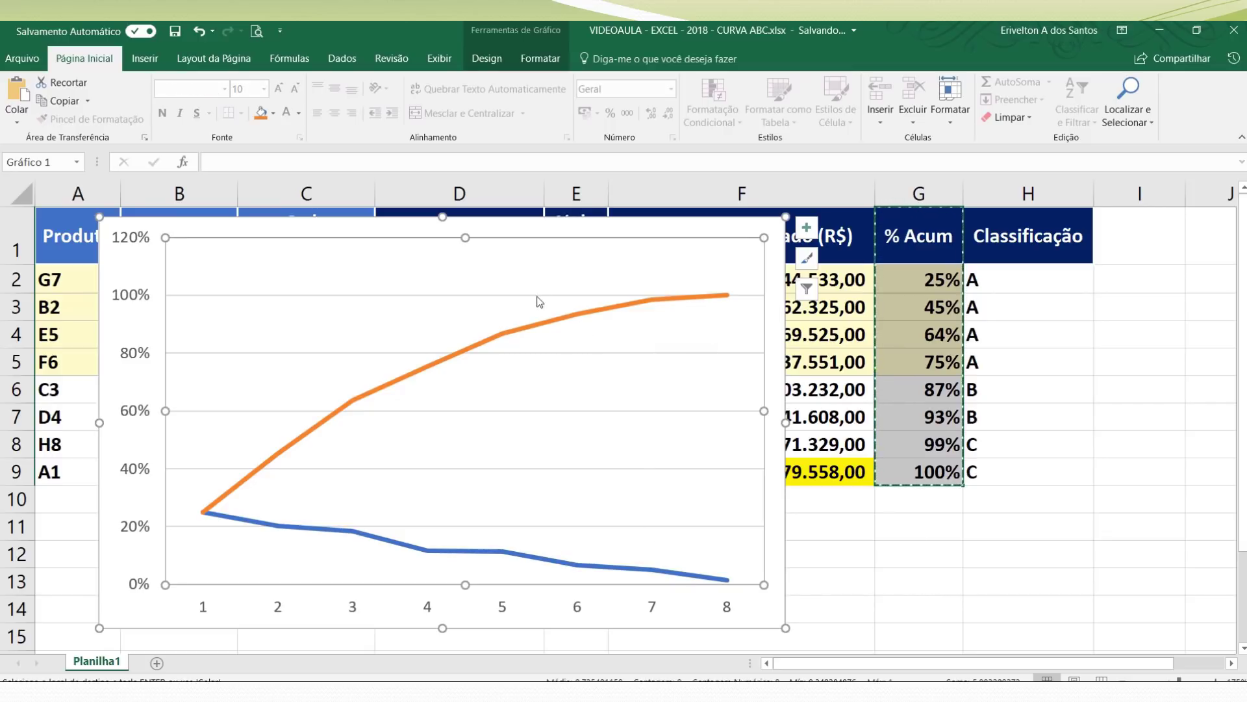
{"action": "left_click", "coordinate": [528, 329]}
{"action": "left_click", "coordinate": [493, 556]}
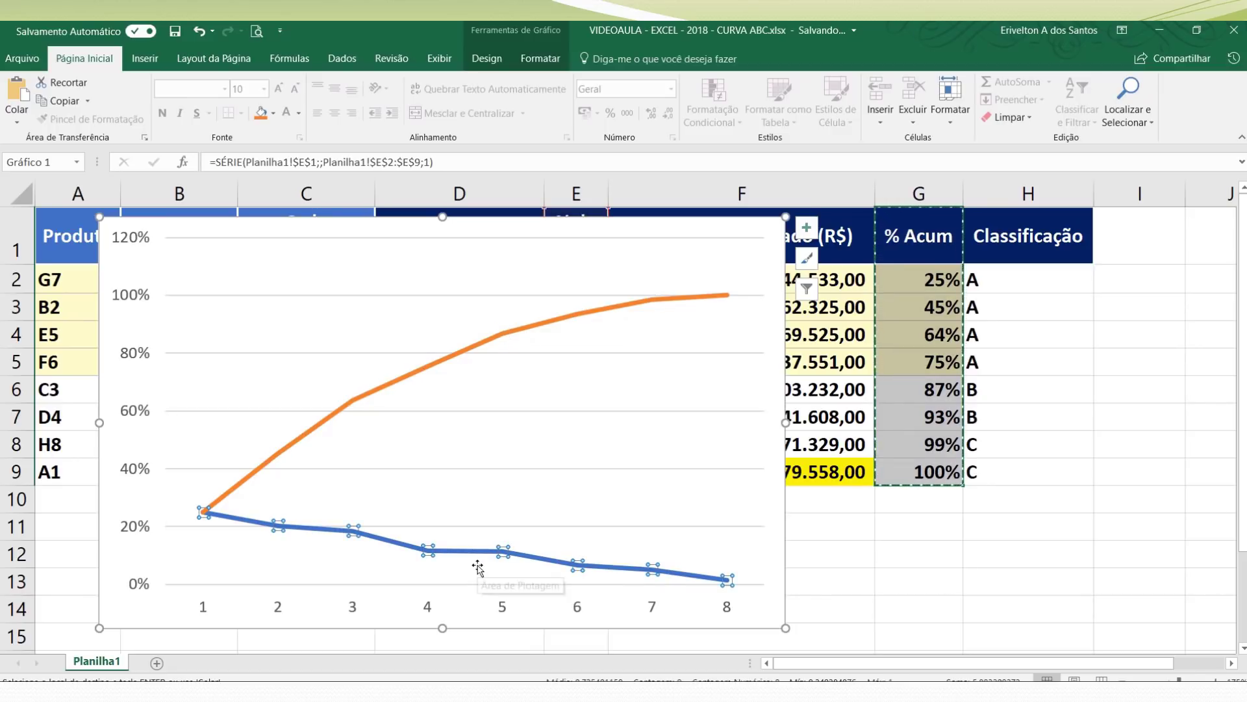
{"action": "left_click", "coordinate": [476, 441]}
{"action": "right_click", "coordinate": [489, 609]}
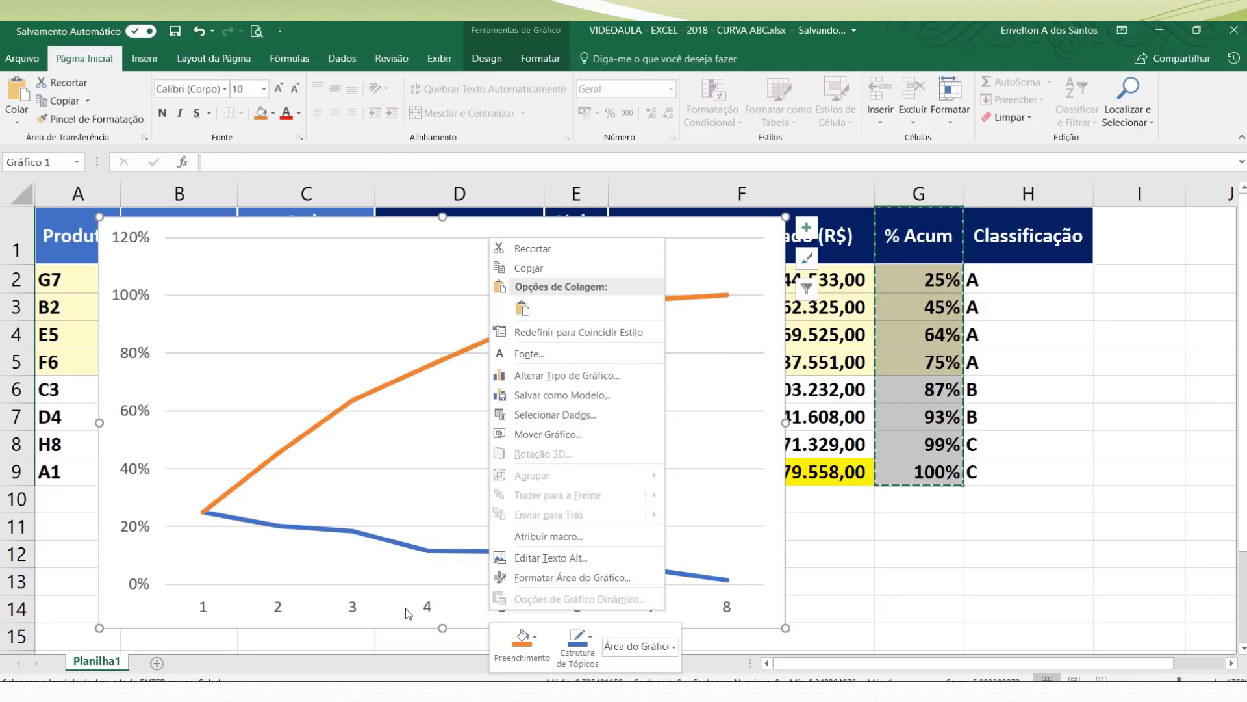
{"action": "left_click", "coordinate": [302, 598]}
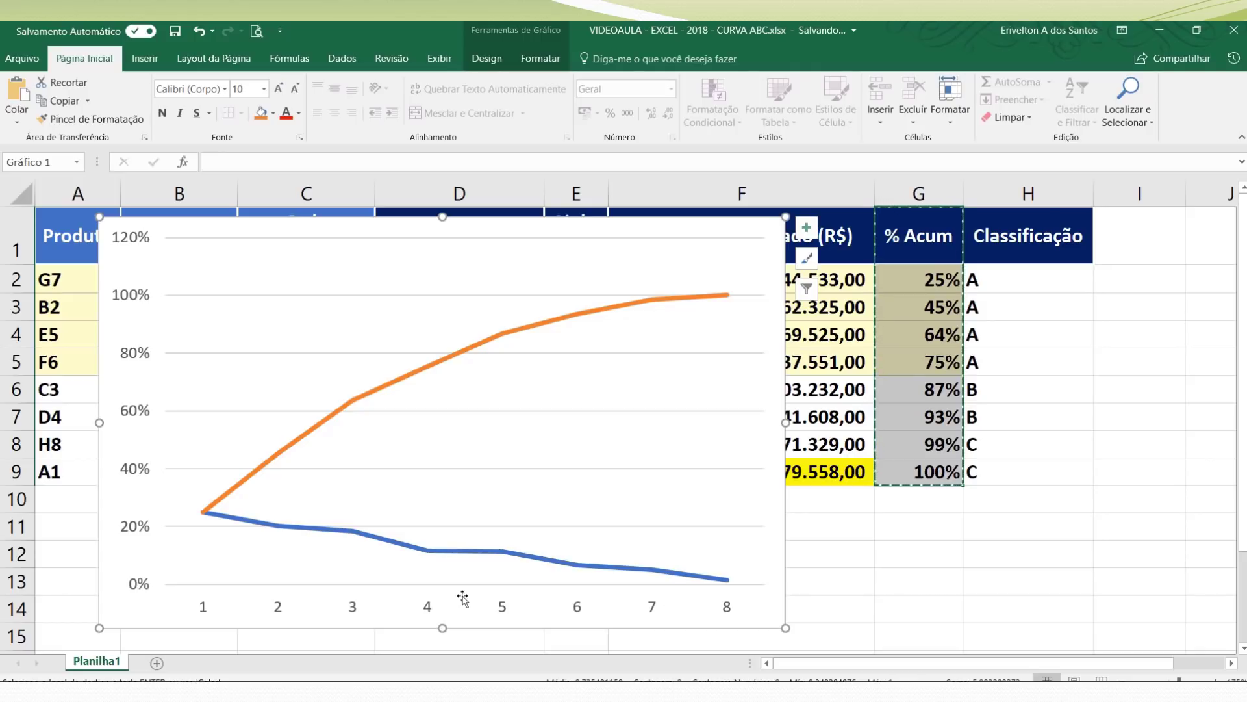
{"action": "left_click", "coordinate": [333, 343]}
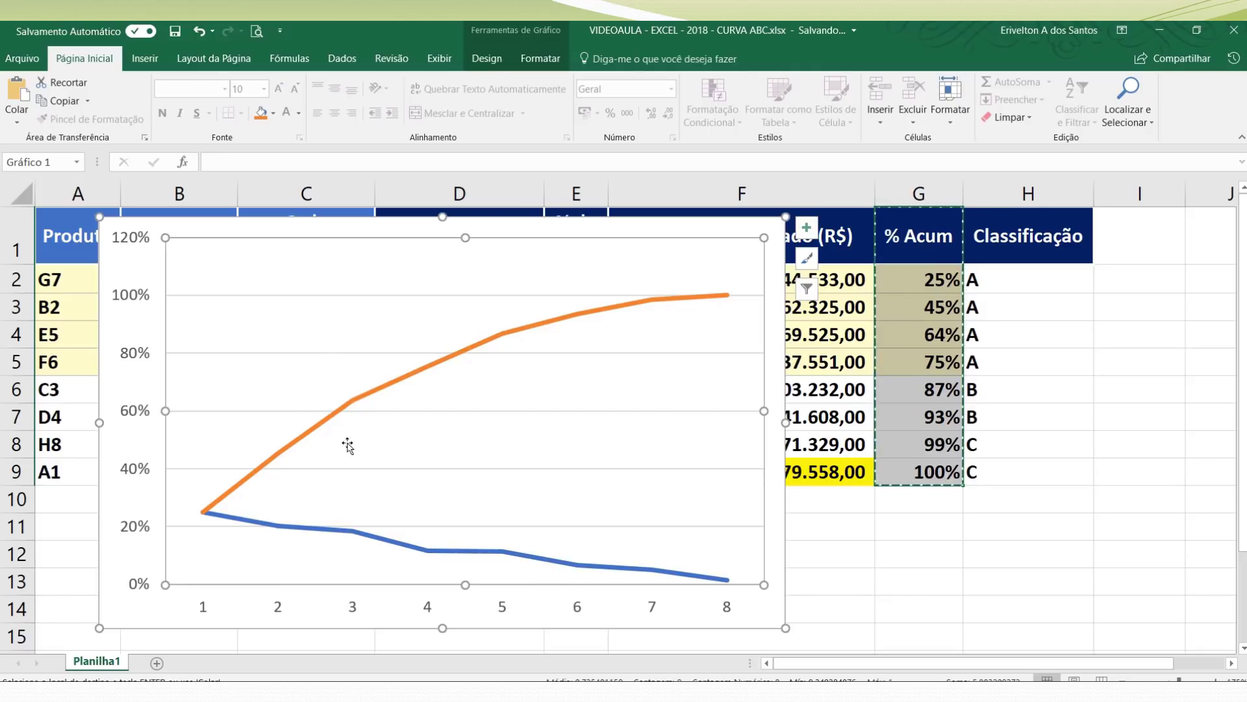
{"action": "left_click", "coordinate": [356, 598]}
{"action": "right_click", "coordinate": [356, 598]}
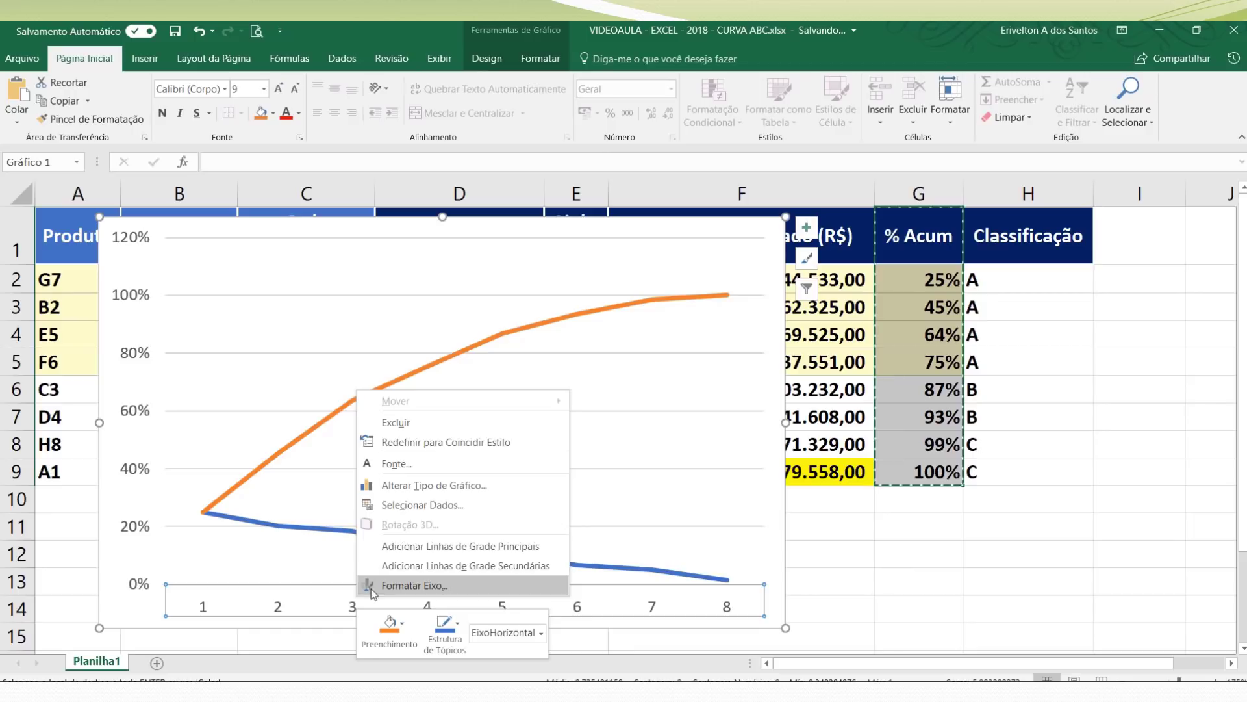
{"action": "left_click", "coordinate": [381, 586]}
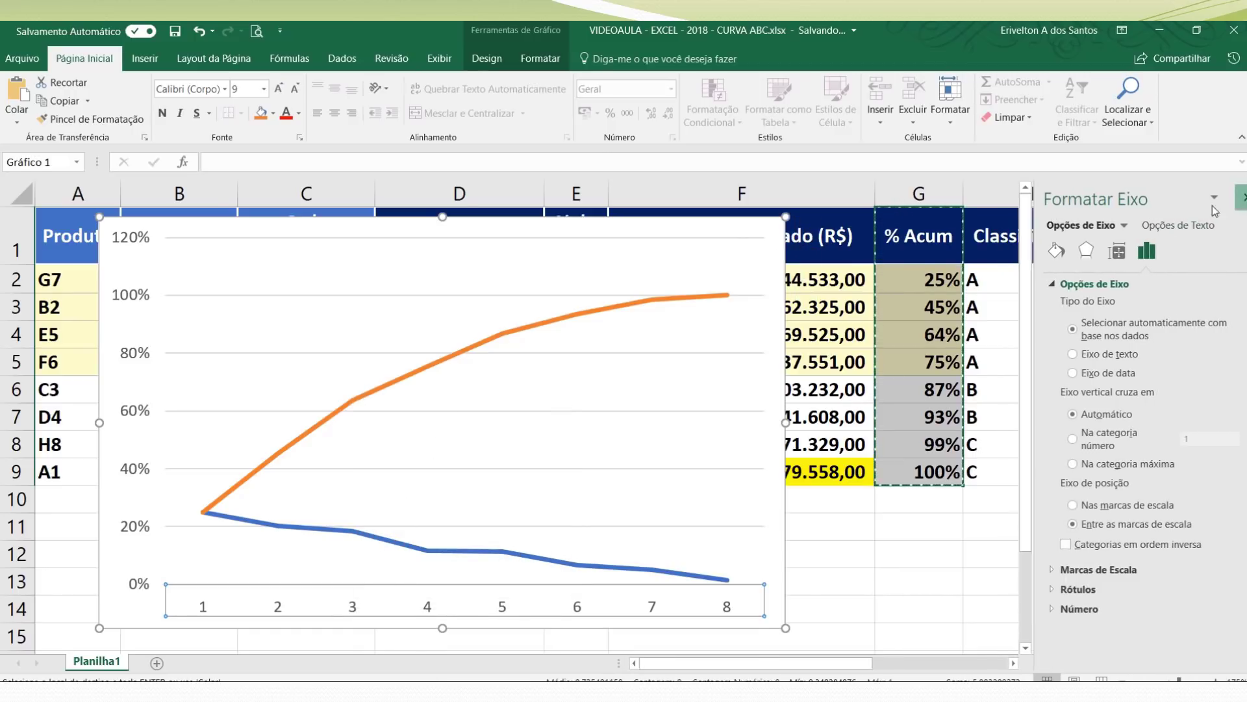
{"action": "left_click", "coordinate": [1235, 195]}
Step: Set the chart's horizontal axis labels to the product names in A2:A9
{"action": "right_click", "coordinate": [426, 331]}
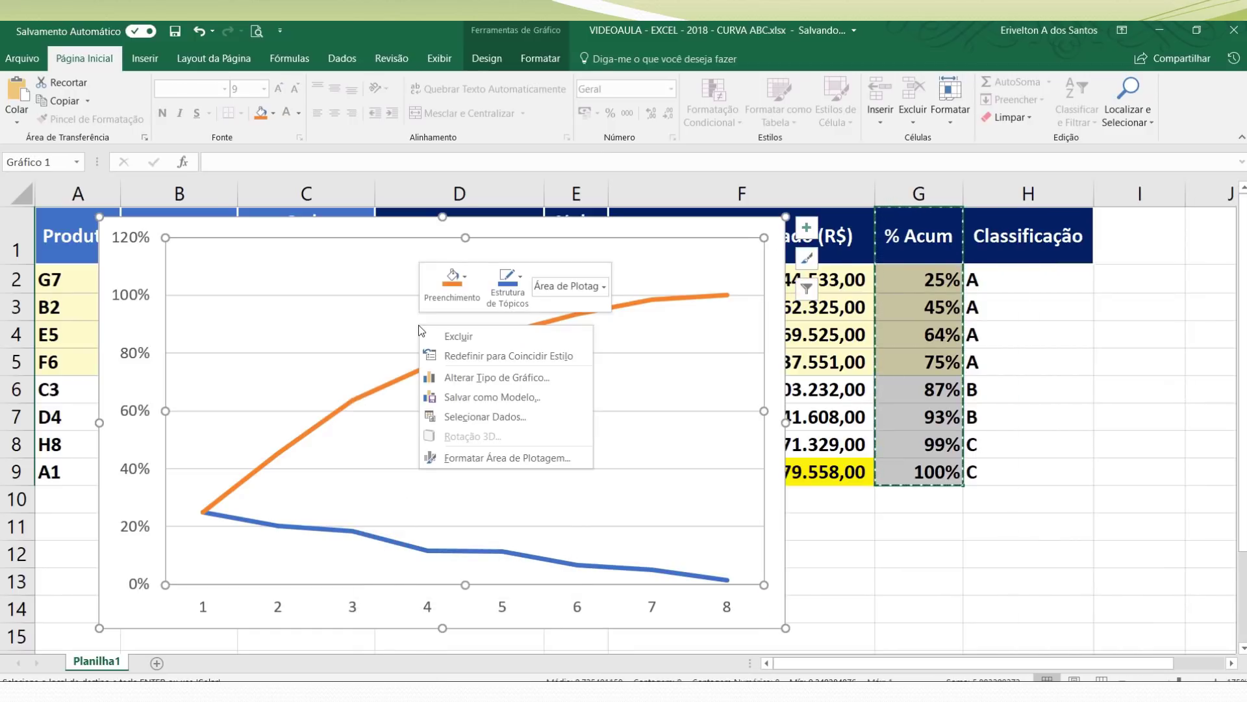
{"action": "left_click", "coordinate": [501, 409]}
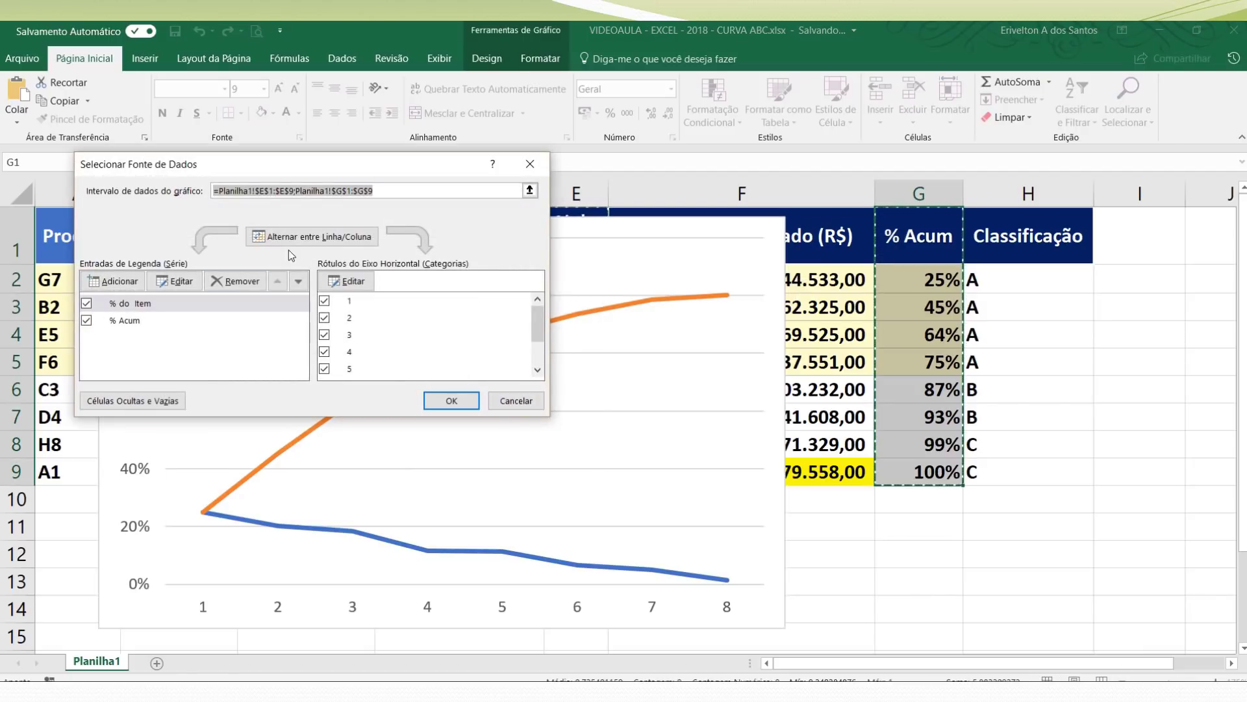
{"action": "left_click", "coordinate": [364, 278]}
{"action": "left_click_drag", "start_coordinate": [63, 287], "coordinate": [66, 469]}
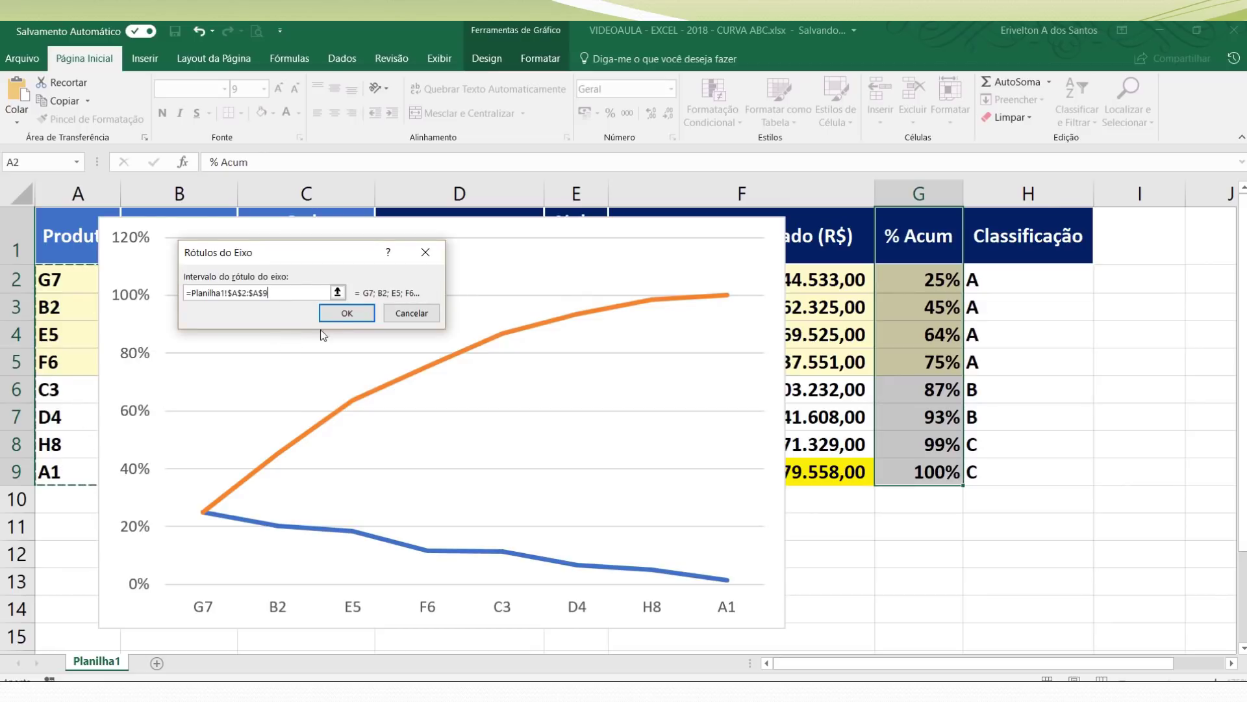
{"action": "left_click", "coordinate": [347, 312]}
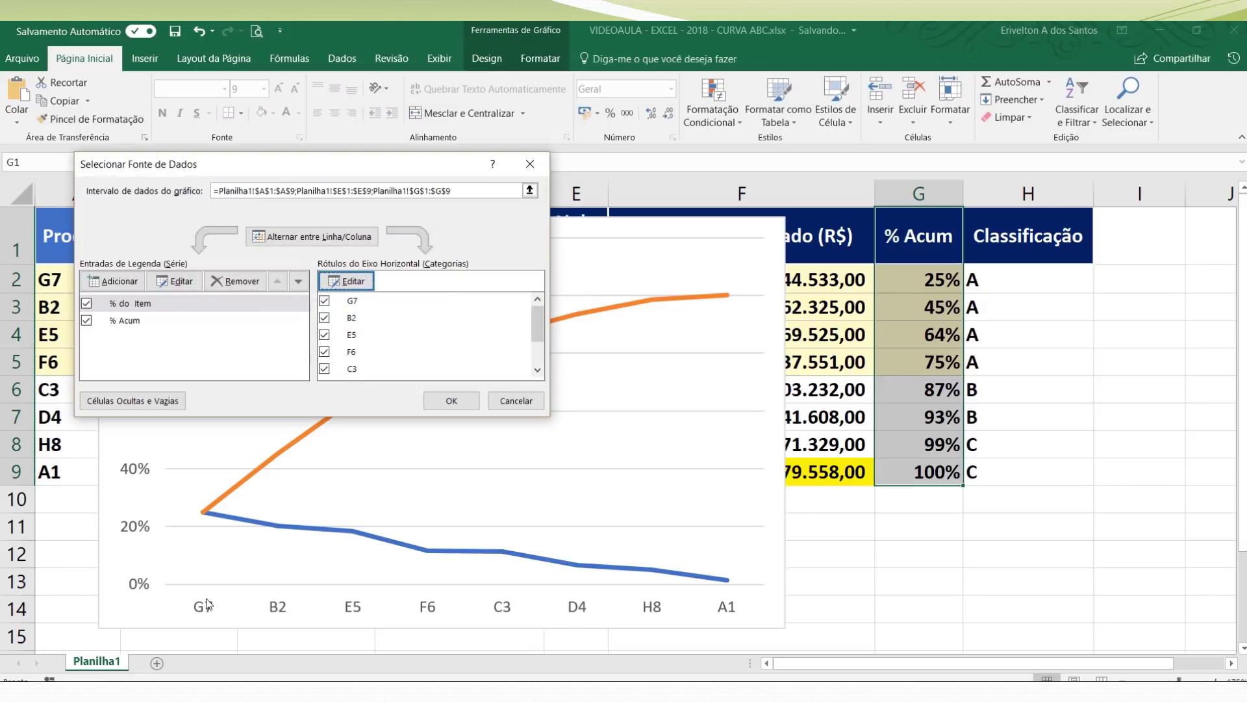
{"action": "left_click", "coordinate": [451, 401]}
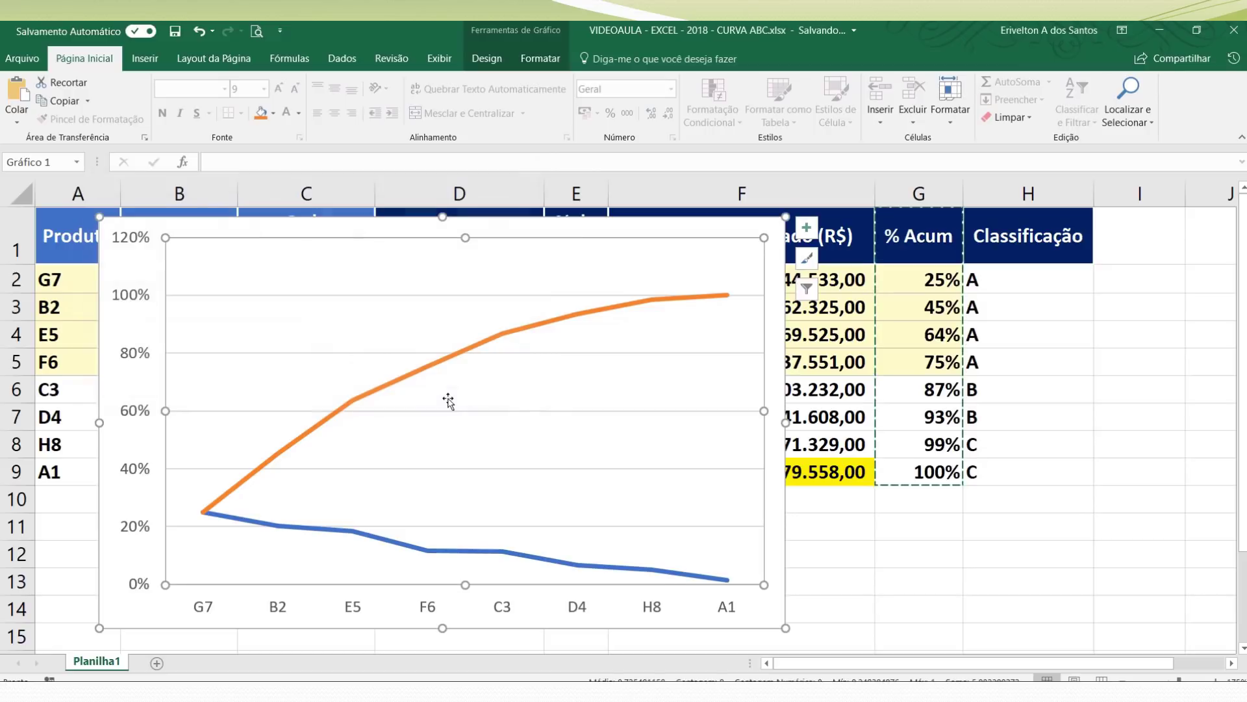
Step: Apply the quick layout with a chart title, a vertical axis title and a data table with legend keys to the chart
{"action": "left_click", "coordinate": [152, 237]}
{"action": "double_click", "coordinate": [183, 225]}
{"action": "left_click", "coordinate": [487, 58]}
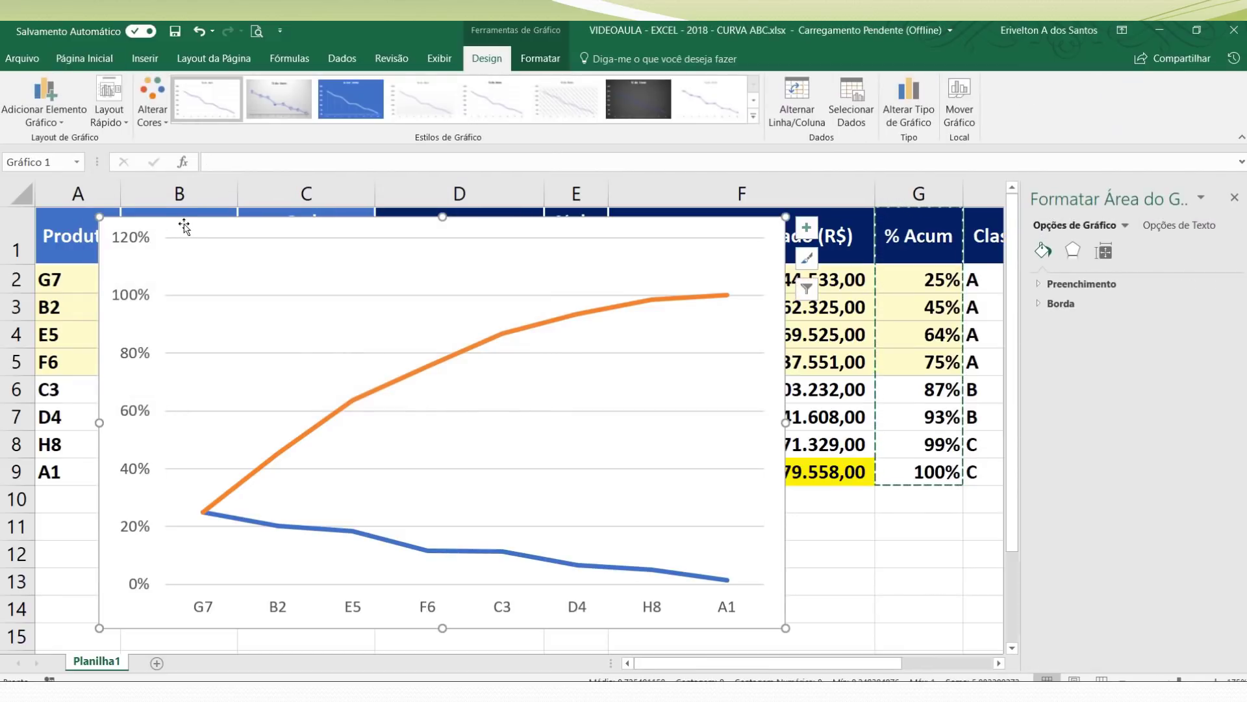
{"action": "left_click", "coordinate": [112, 100]}
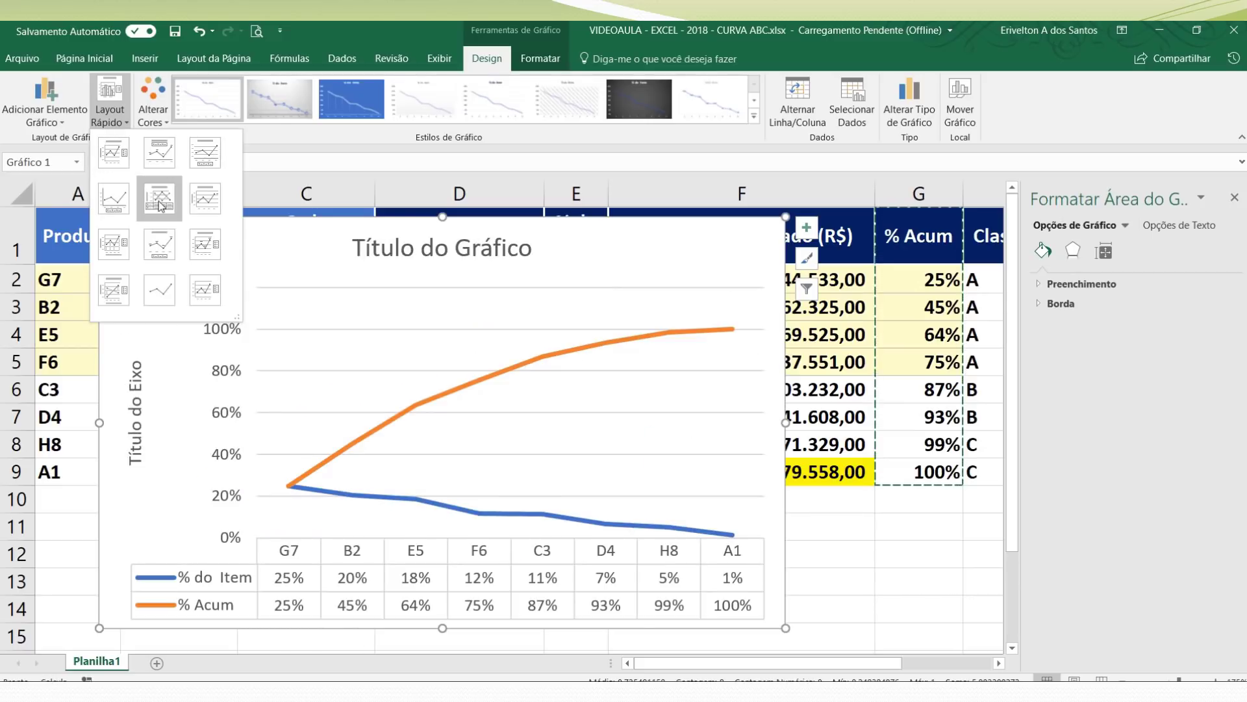
{"action": "left_click", "coordinate": [159, 199]}
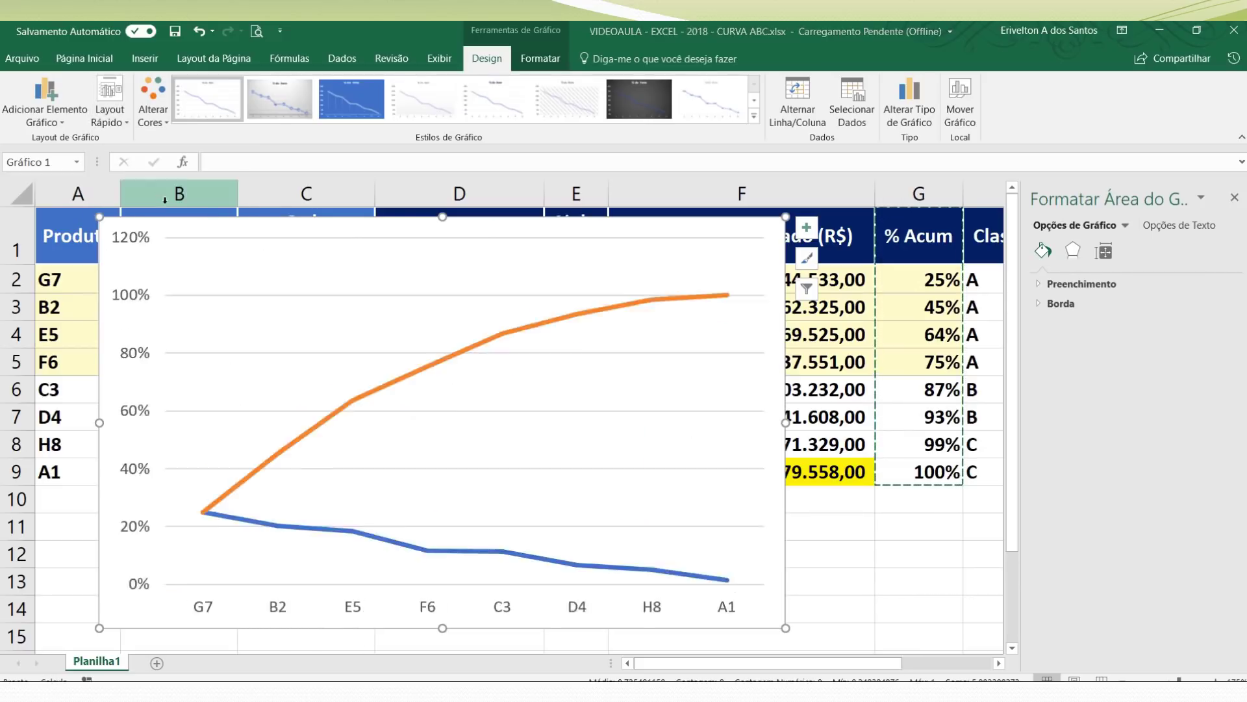
Step: Title the chart CURVA ABC and delete its vertical axis title
{"action": "left_click", "coordinate": [441, 251]}
{"action": "double_click", "coordinate": [439, 251]}
{"action": "double_click", "coordinate": [440, 254]}
{"action": "double_click", "coordinate": [440, 253]}
{"action": "double_click", "coordinate": [440, 254]}
{"action": "triple_click", "coordinate": [440, 253]}
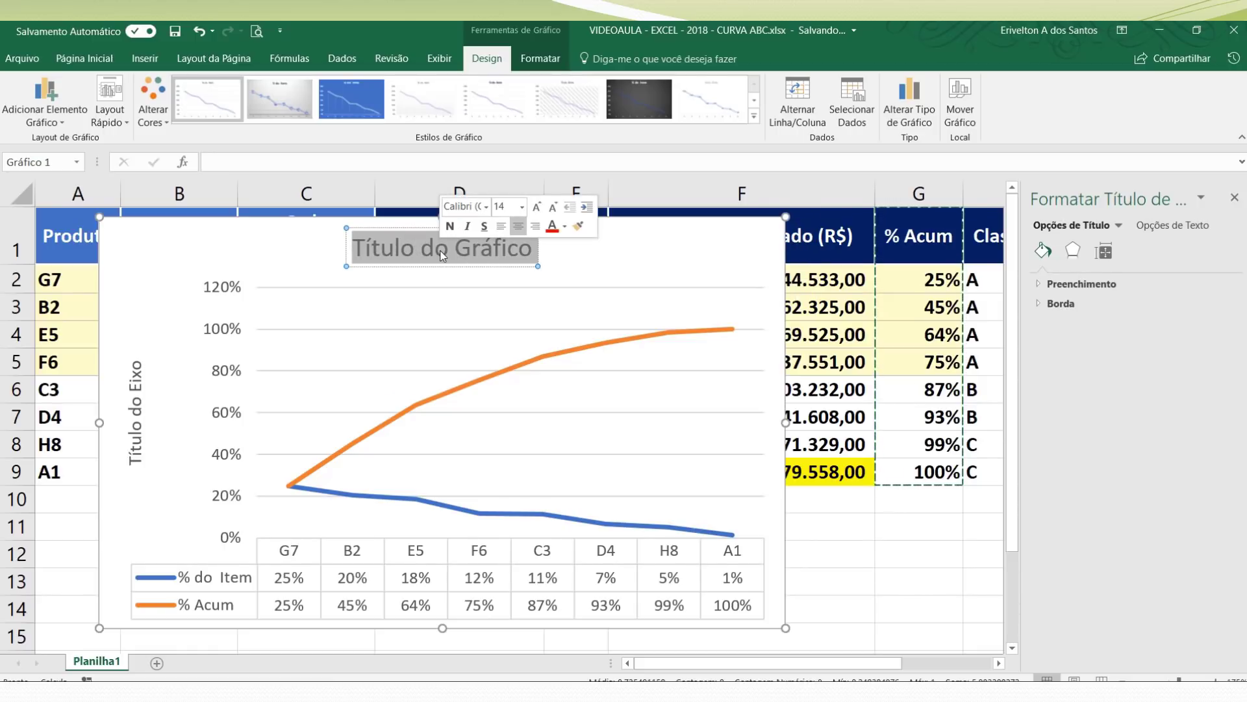
{"action": "type", "text": "CURVA ABC"}
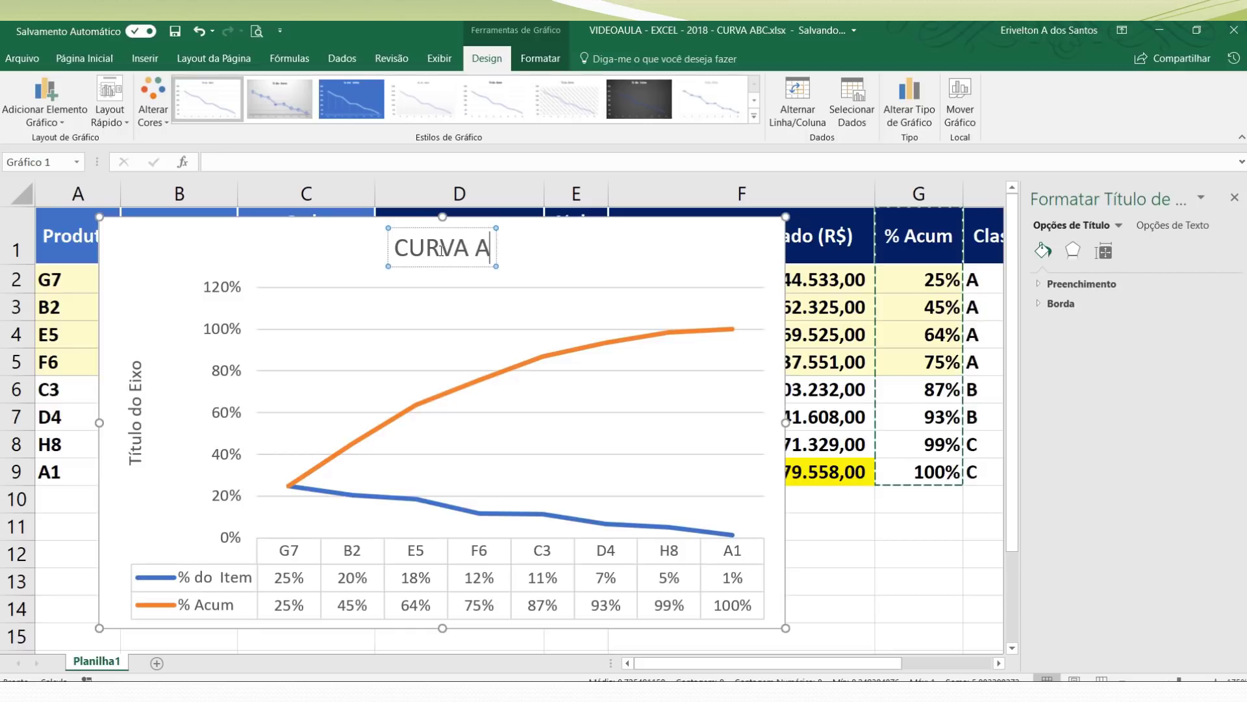
{"action": "left_click", "coordinate": [139, 431]}
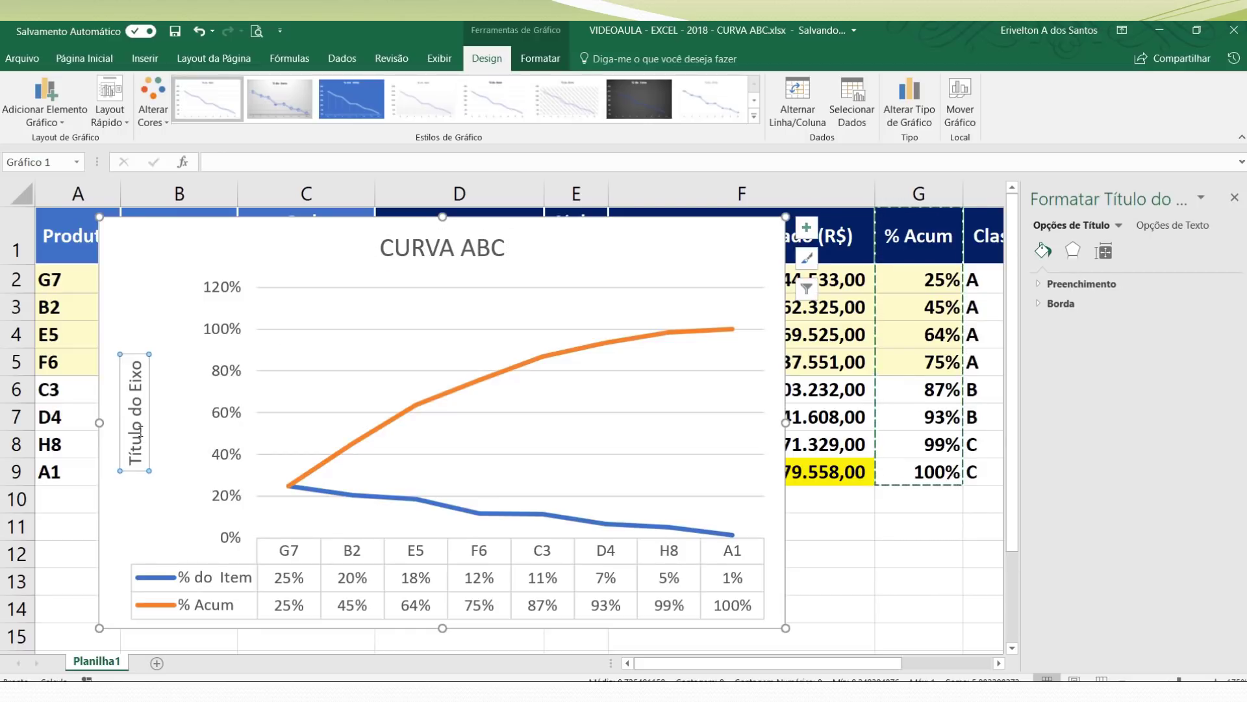
{"action": "key", "text": "Delete"}
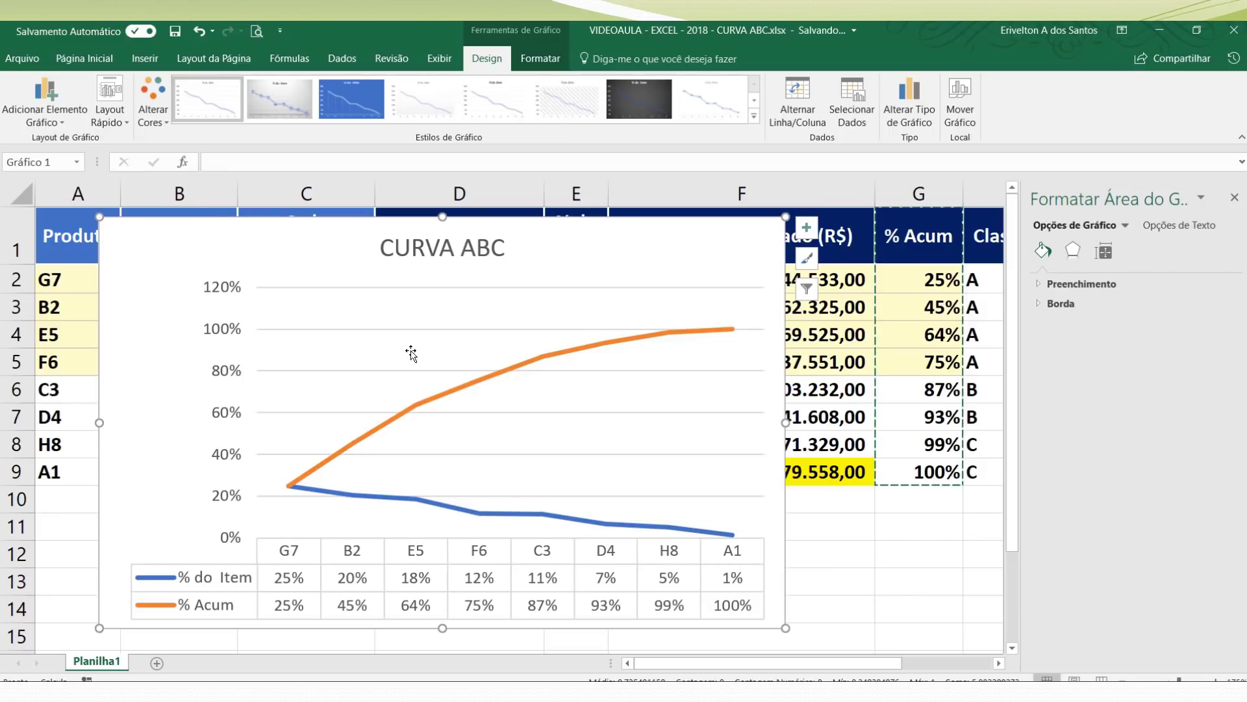
{"action": "right_click", "coordinate": [174, 388]}
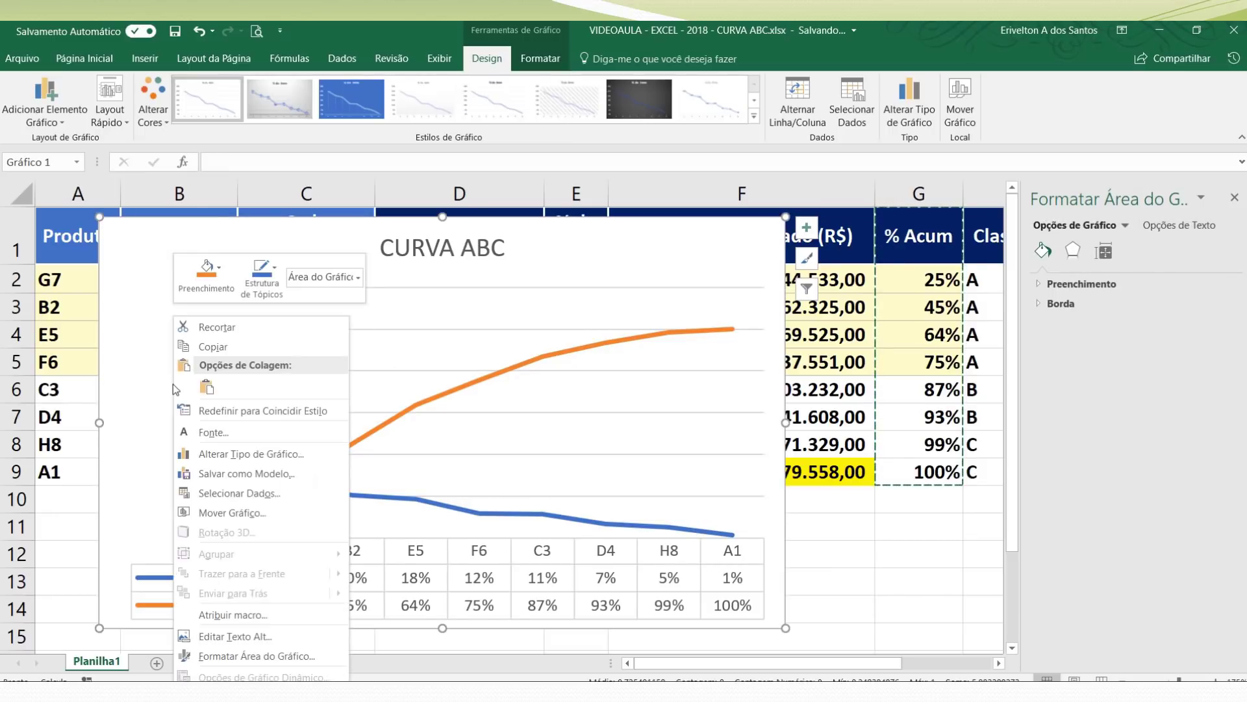
{"action": "key", "text": "Escape"}
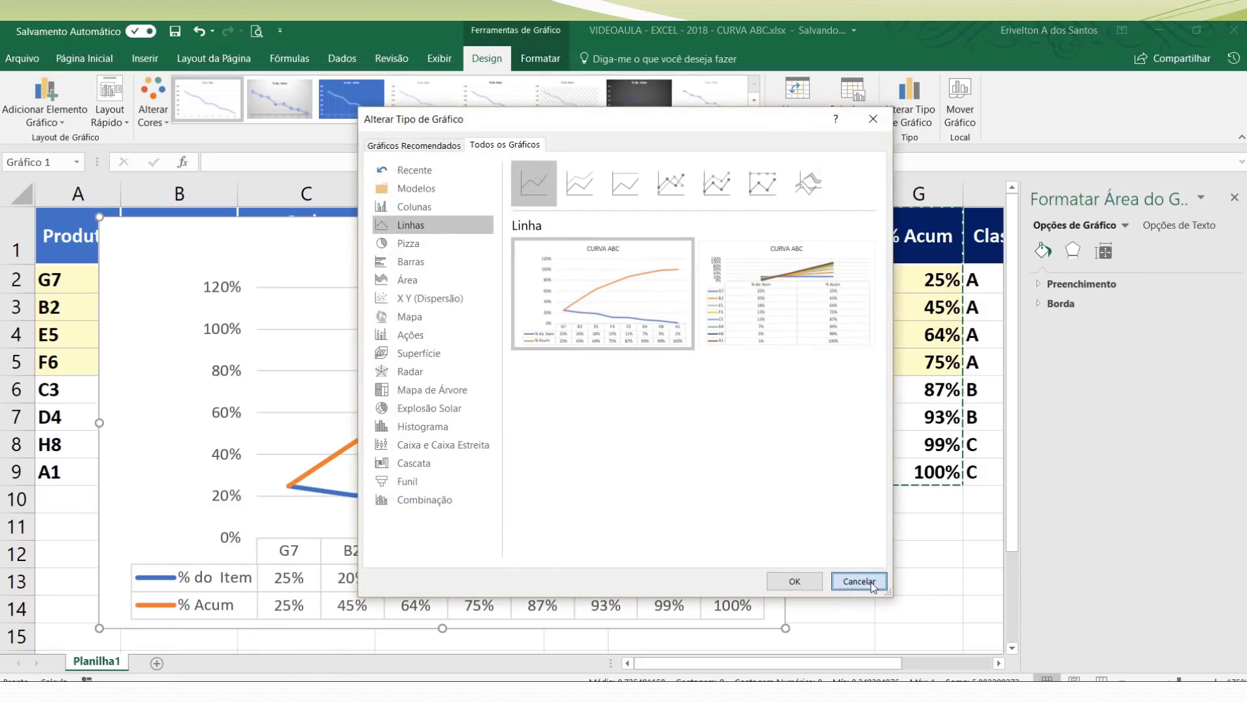
{"action": "left_click", "coordinate": [859, 581]}
Step: Change the % do Item series to a clustered column (Coluna Agrupada) in a custom combination chart, keeping % Acum as a line
{"action": "right_click", "coordinate": [524, 514]}
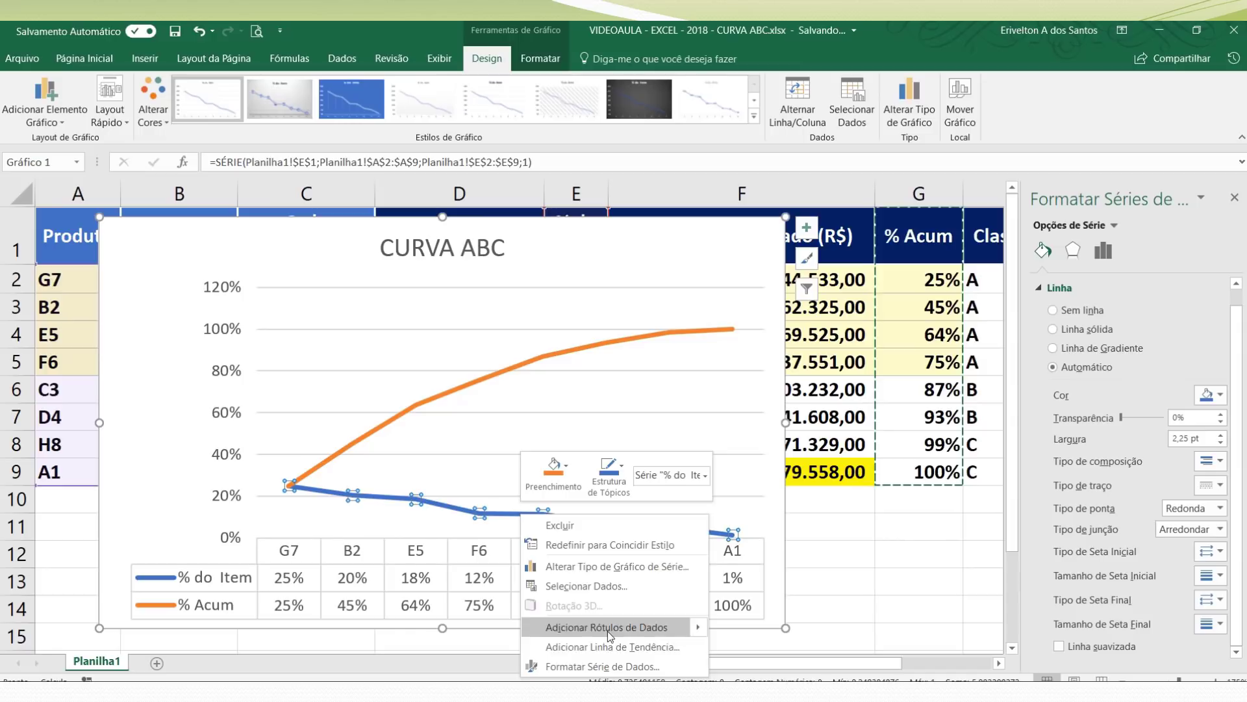
{"action": "key", "text": "Escape"}
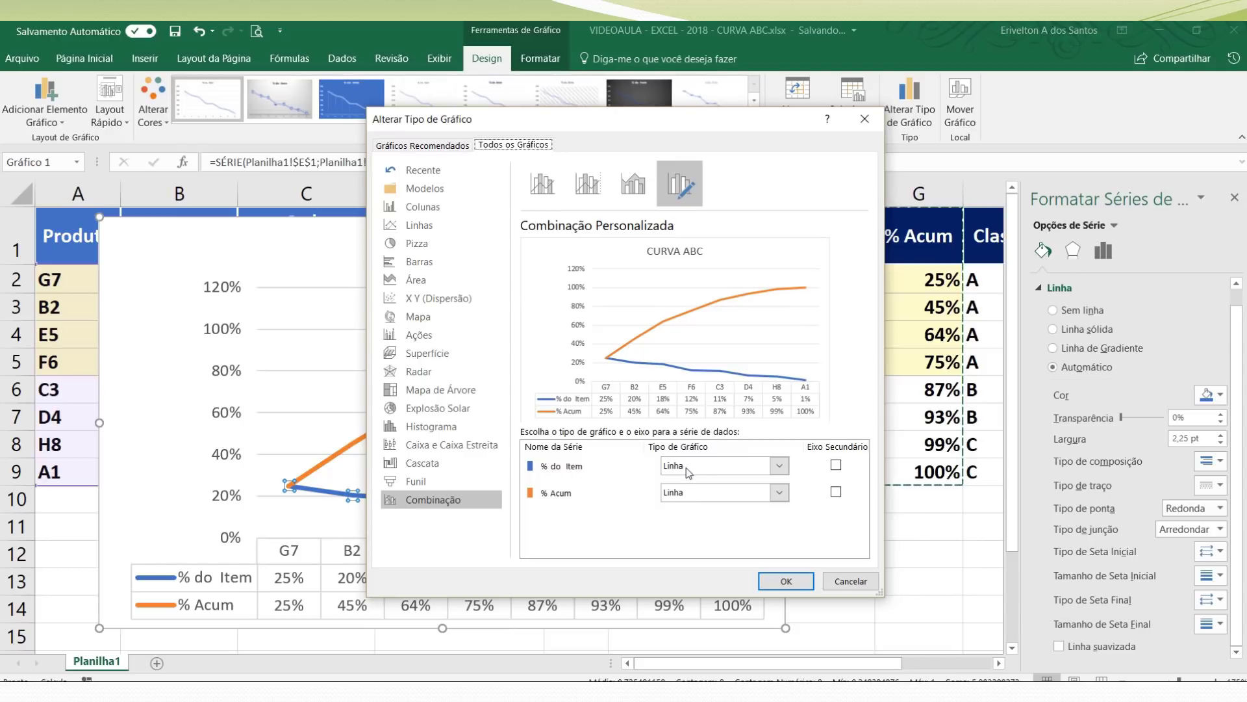
{"action": "left_click", "coordinate": [703, 466]}
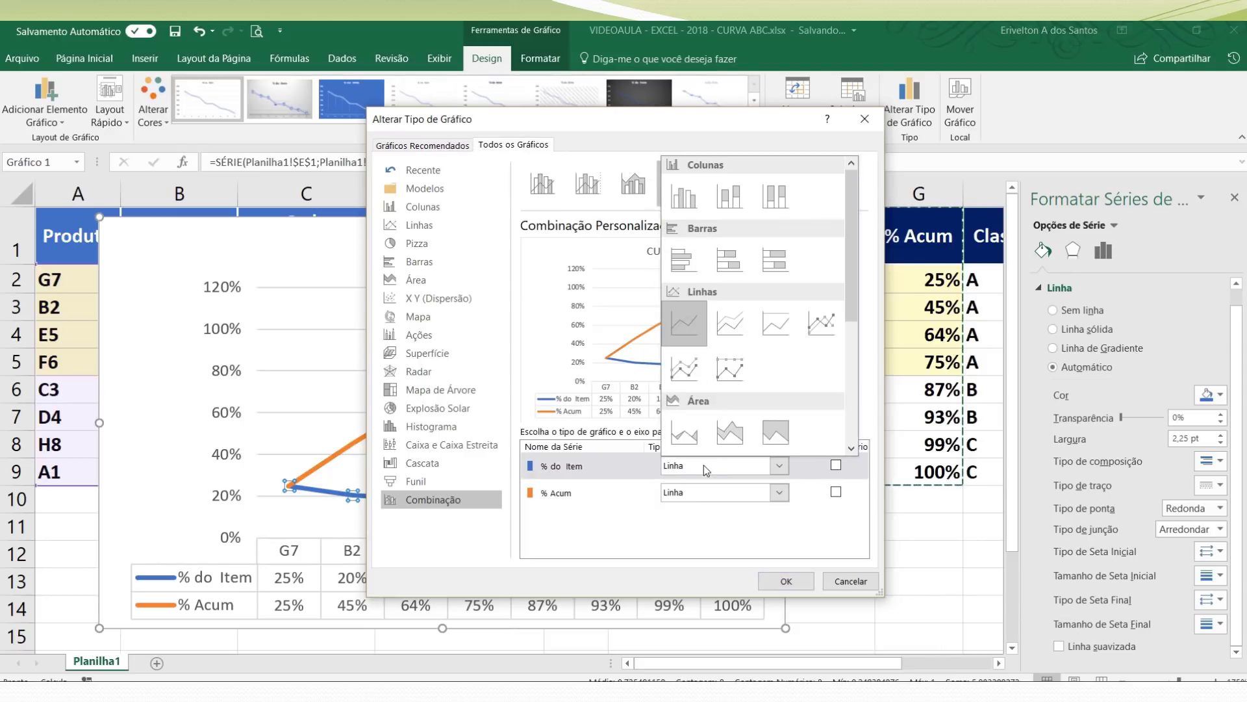
{"action": "left_click", "coordinate": [683, 201]}
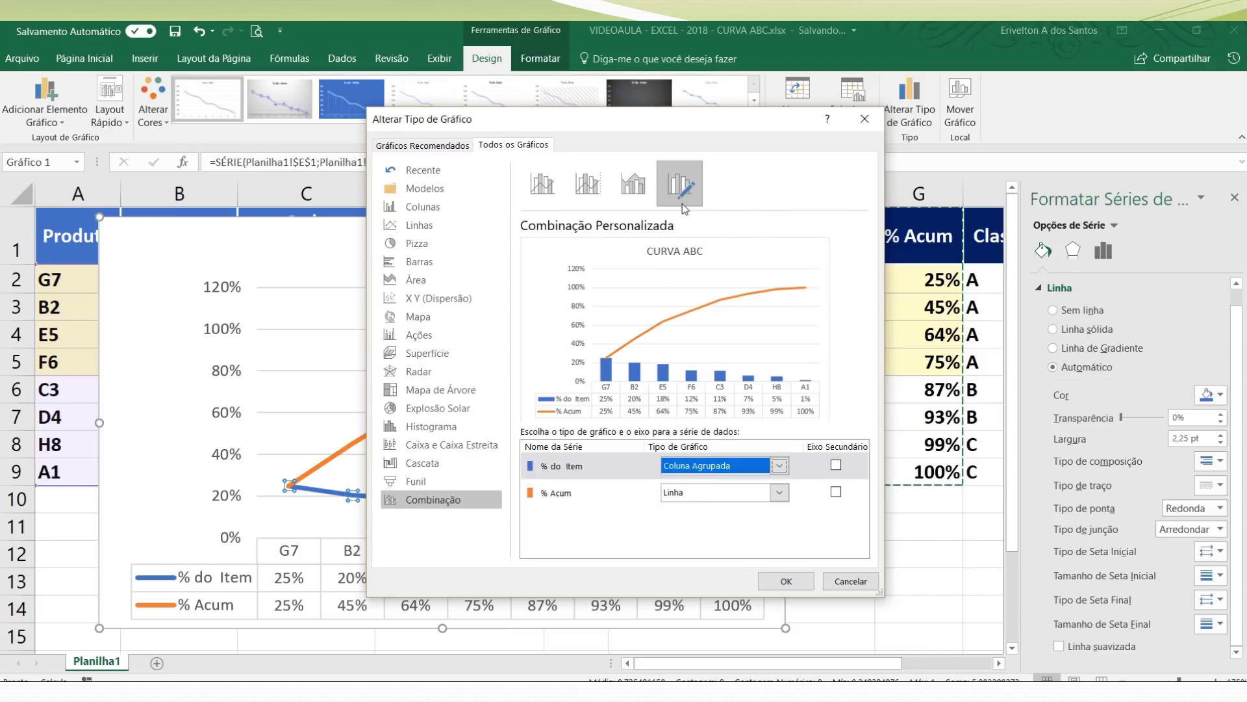
{"action": "left_click", "coordinate": [786, 584]}
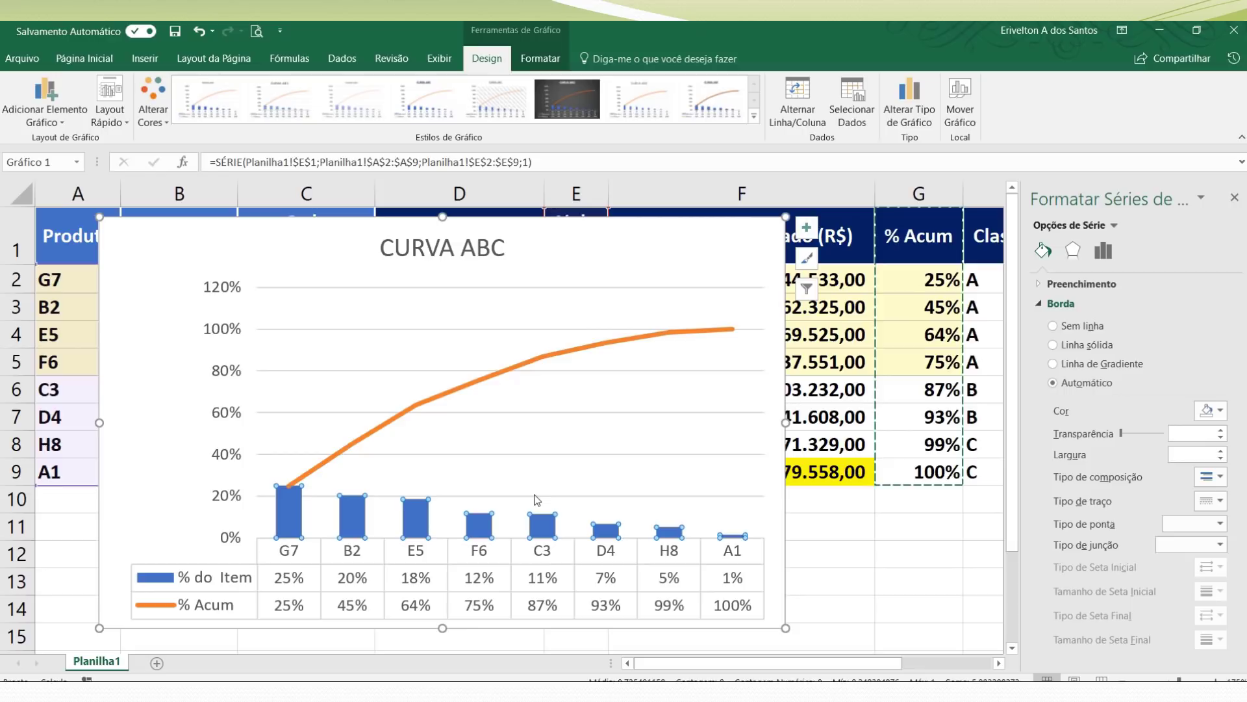
{"action": "left_click", "coordinate": [506, 361]}
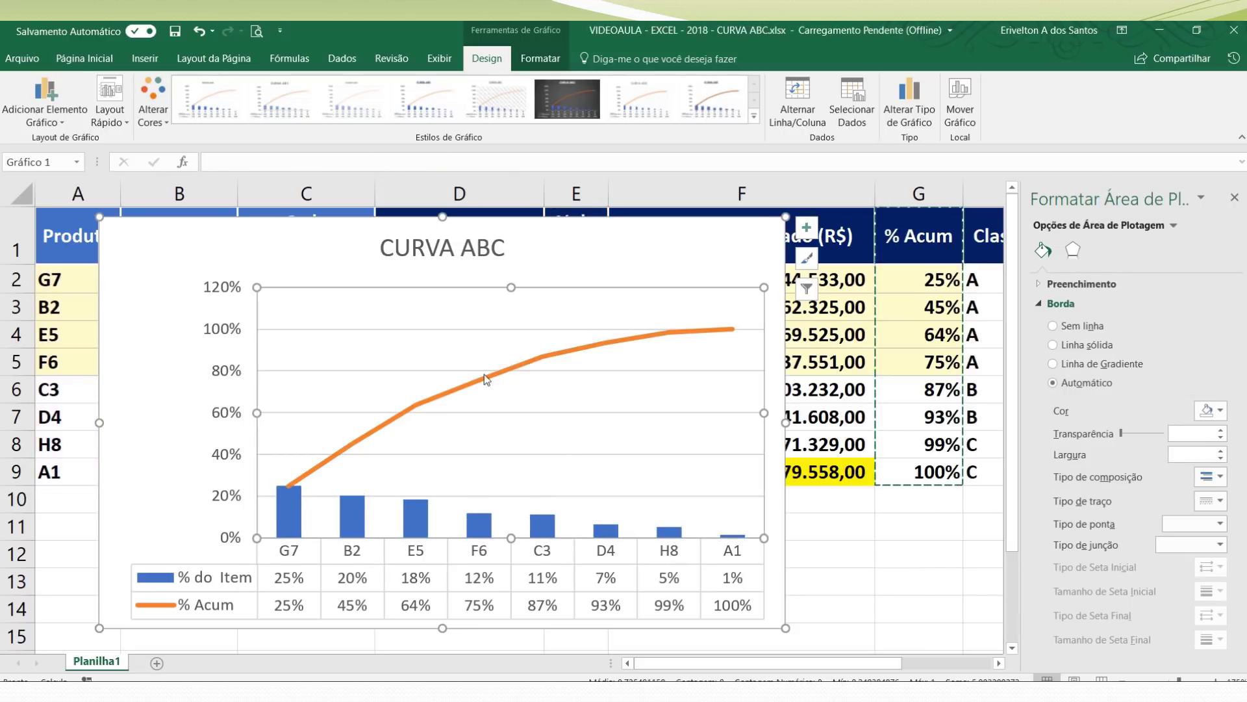
{"action": "left_click", "coordinate": [217, 371]}
{"action": "left_click", "coordinate": [190, 305]}
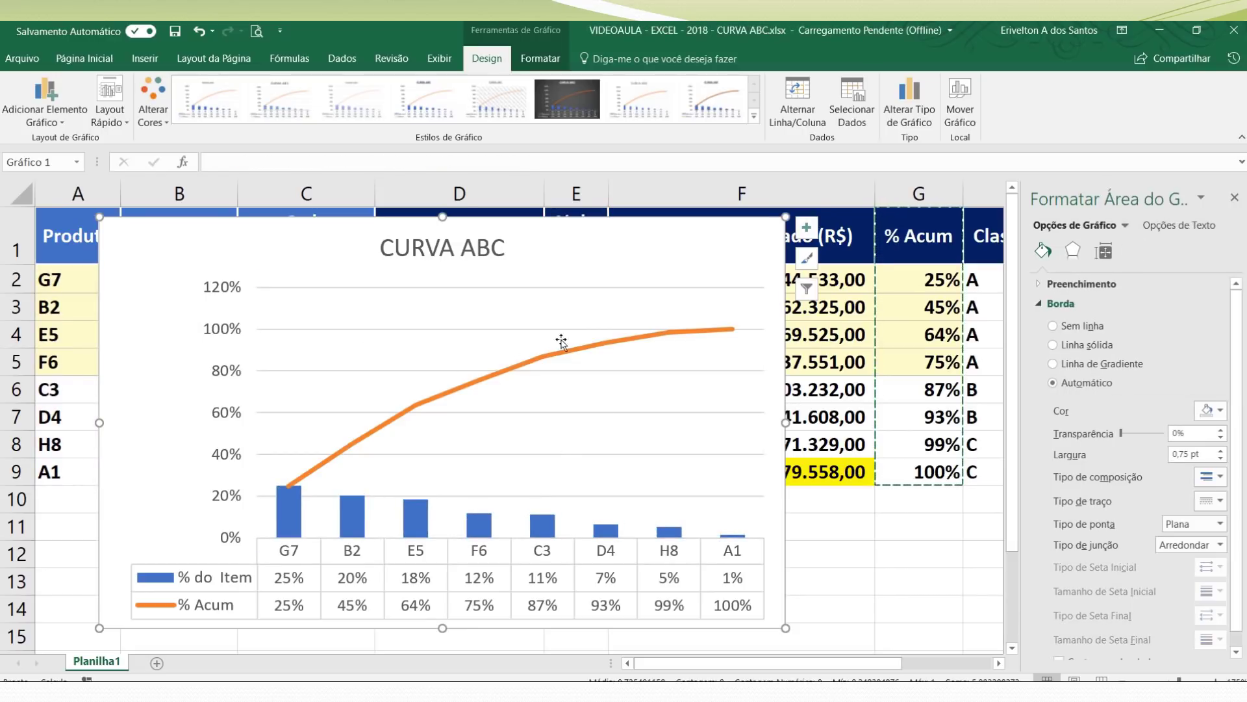
{"action": "mouse_move", "coordinate": [568, 51]}
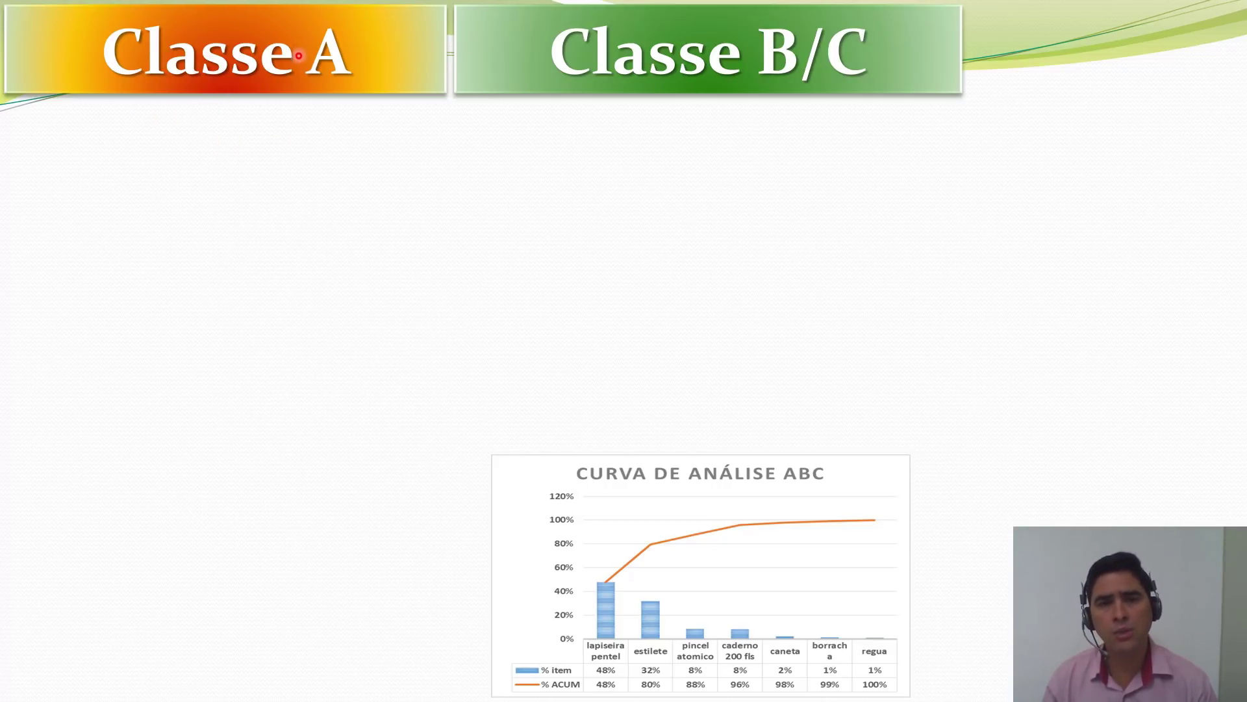
{"action": "left_click", "coordinate": [298, 100]}
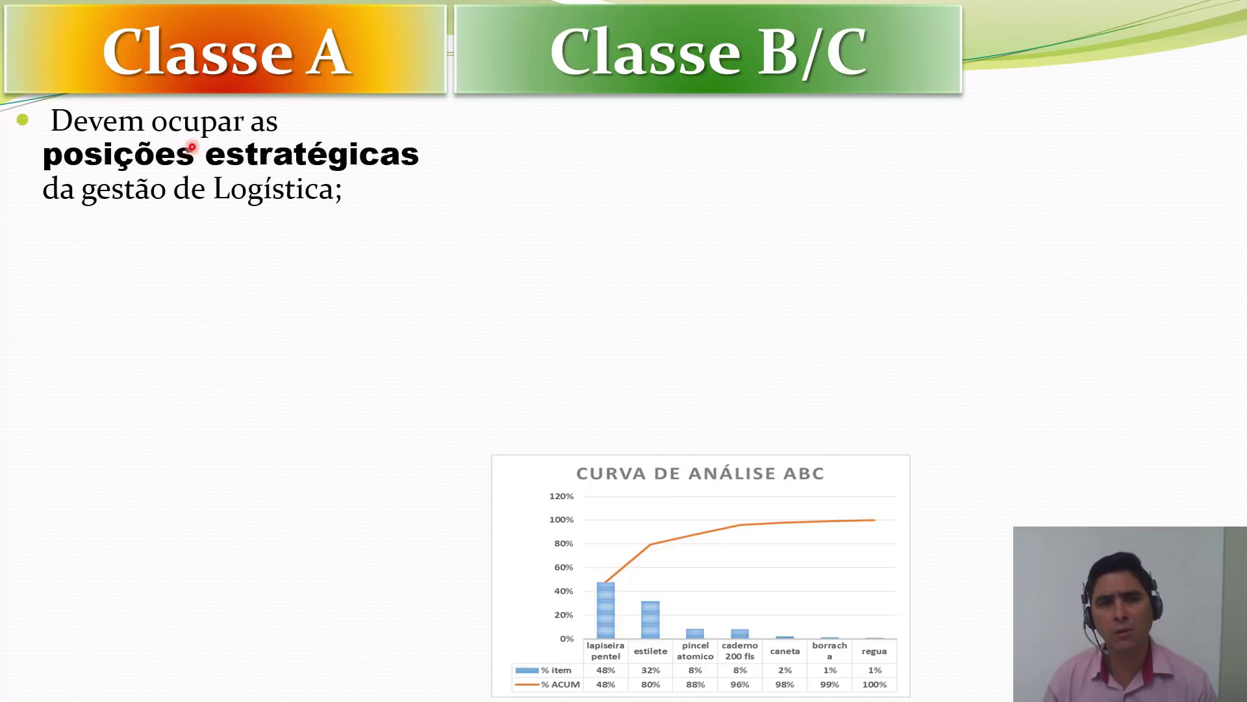